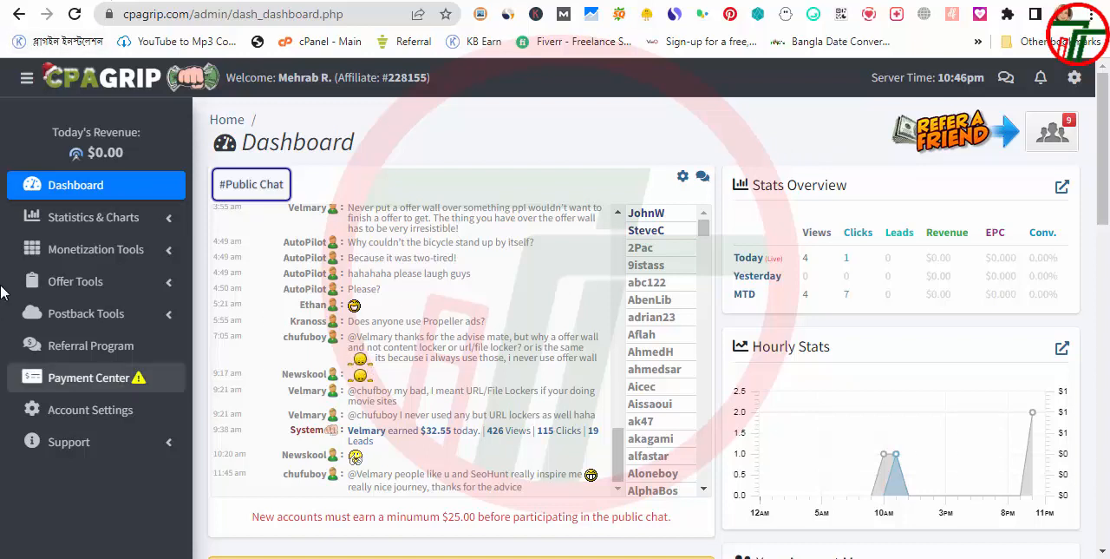
Expand the CPAGrip monetization tools
{"action": "left_click", "coordinate": [136, 261]}
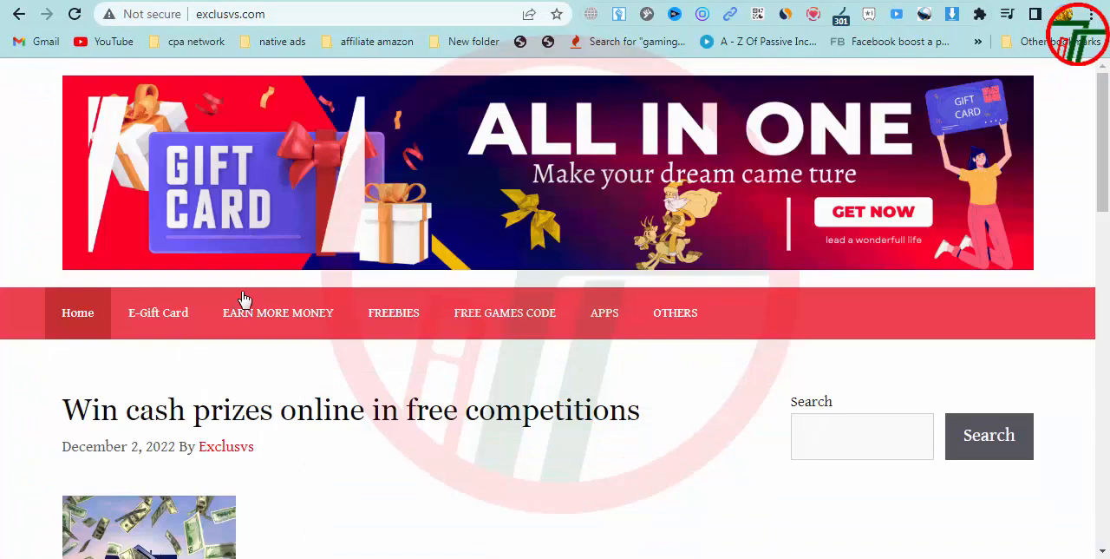
Switch to exclusvs.com, examine the cash prizes article as far as its Generate Cash Money link, and return to the home page
{"action": "scroll", "coordinate": [241, 297], "scroll_direction": "down", "scroll_amount": 5}
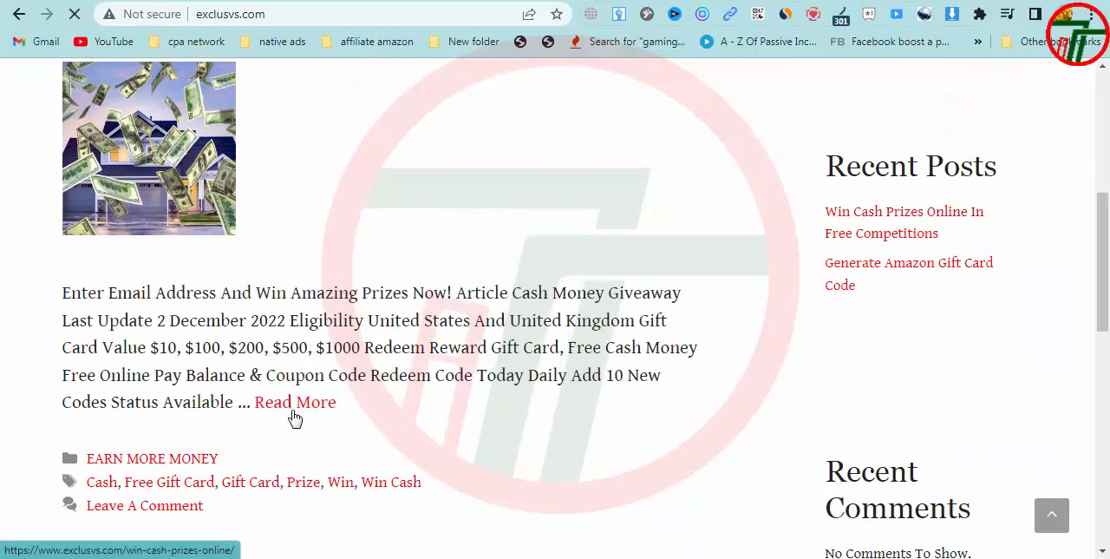
{"action": "scroll", "coordinate": [304, 417], "scroll_direction": "up", "scroll_amount": 3}
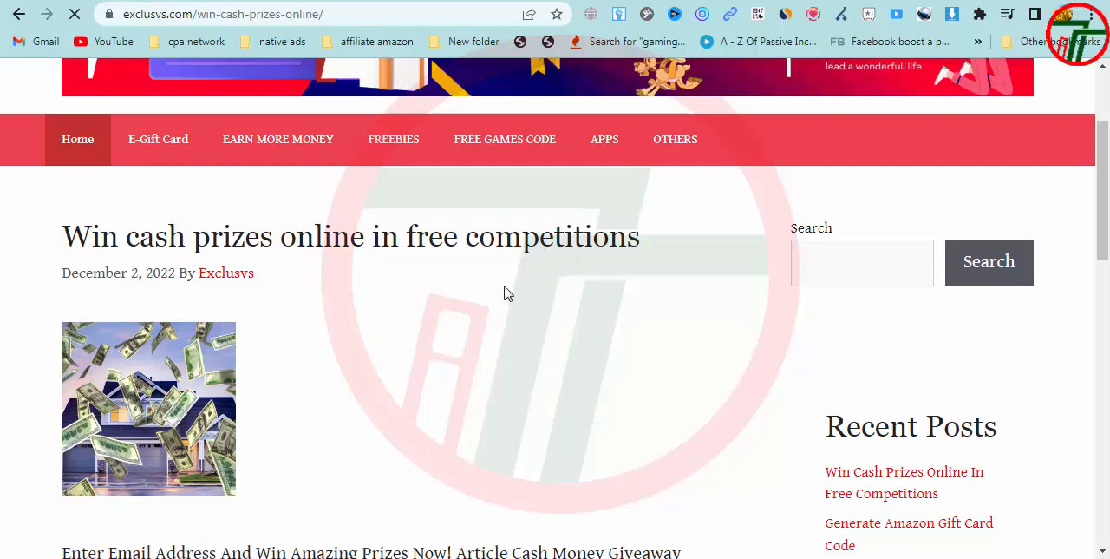
{"action": "scroll", "coordinate": [521, 347], "scroll_direction": "down", "scroll_amount": 5}
{"action": "scroll", "coordinate": [521, 390], "scroll_direction": "down", "scroll_amount": 10}
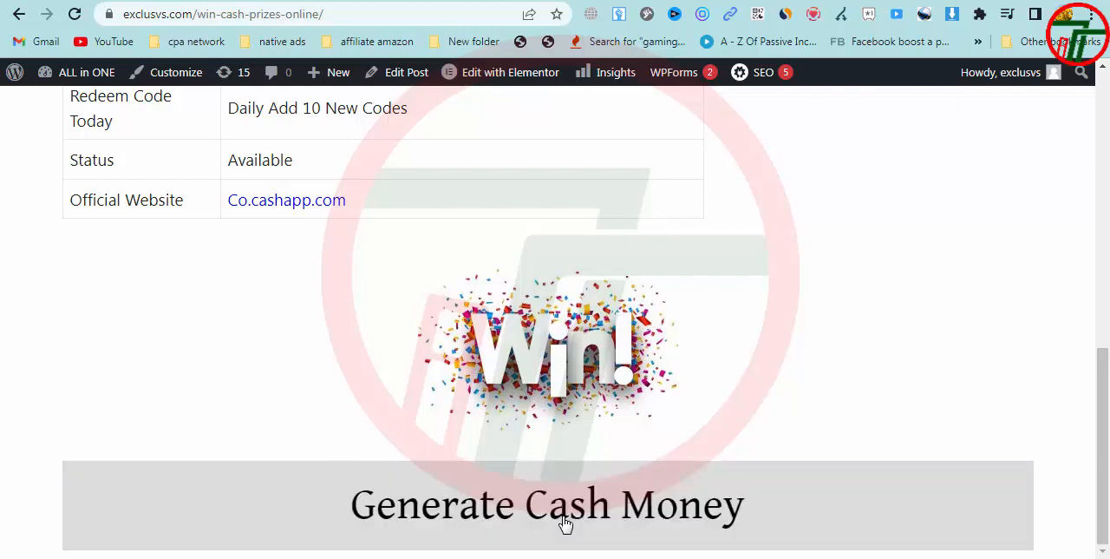
{"action": "left_click", "coordinate": [19, 16]}
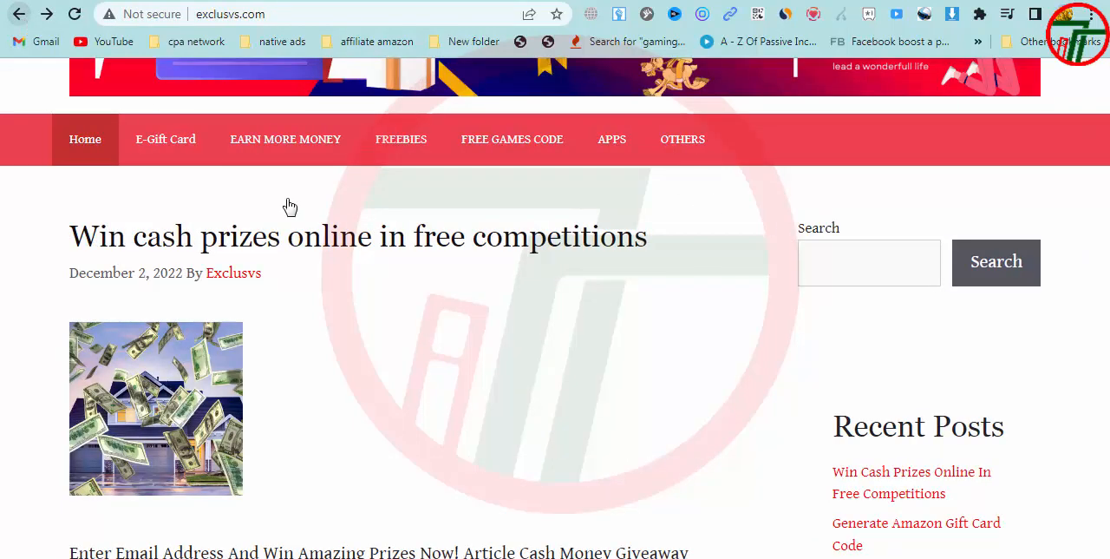
Open the Amazon gift card code article on exclusvs.com and examine its banner, details table and Generate Amazon Code Now link
{"action": "scroll", "coordinate": [347, 303], "scroll_direction": "down", "scroll_amount": 10}
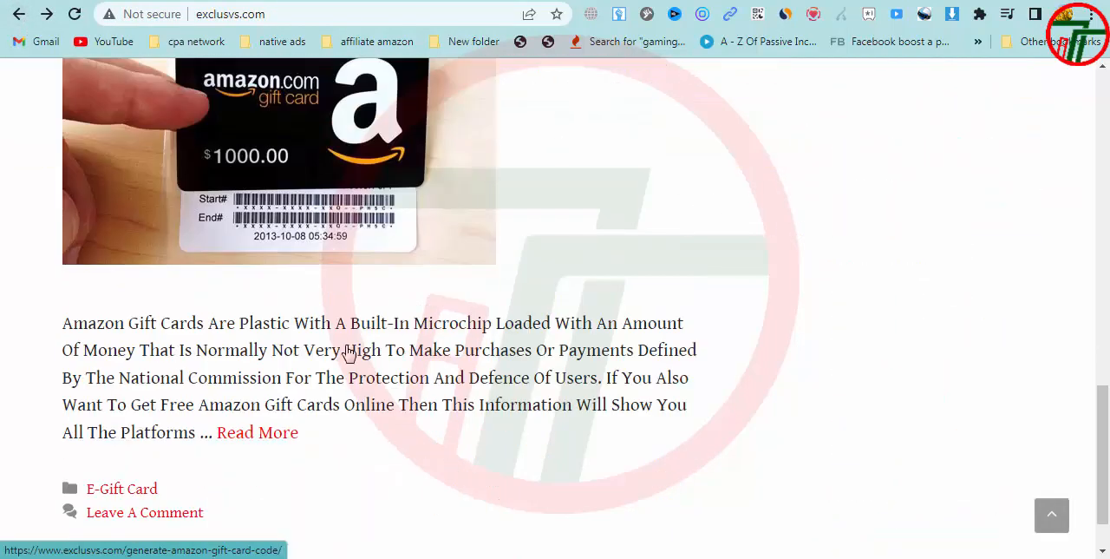
{"action": "left_click", "coordinate": [267, 435]}
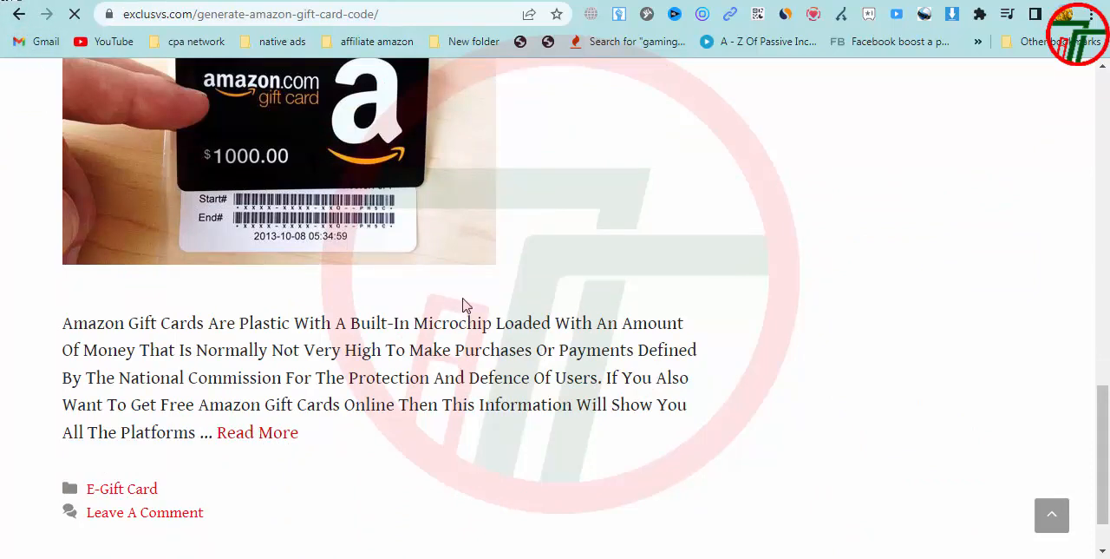
{"action": "scroll", "coordinate": [445, 424], "scroll_direction": "down", "scroll_amount": 5}
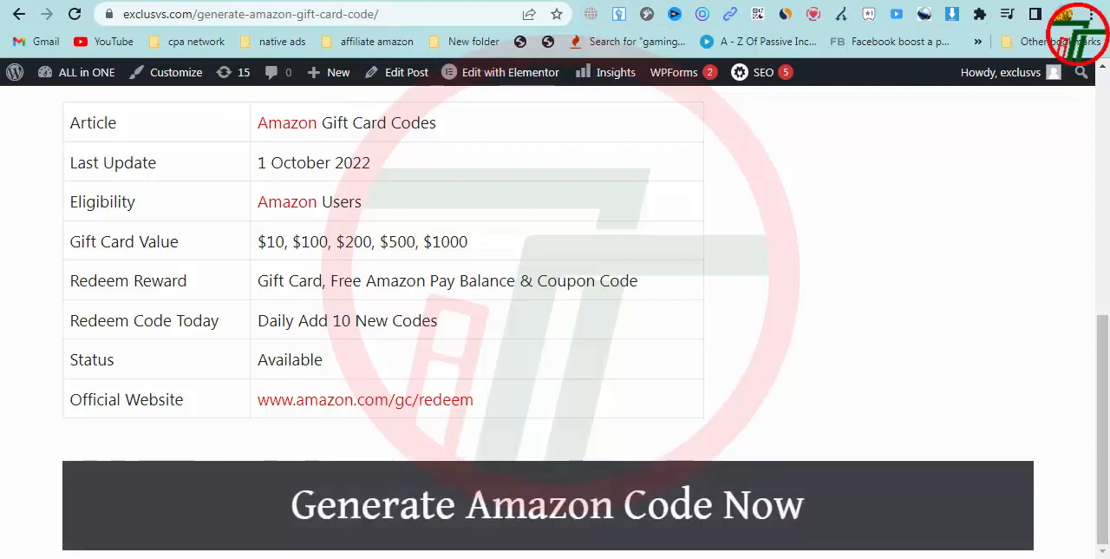
{"action": "scroll", "coordinate": [235, 231], "scroll_direction": "up", "scroll_amount": 10}
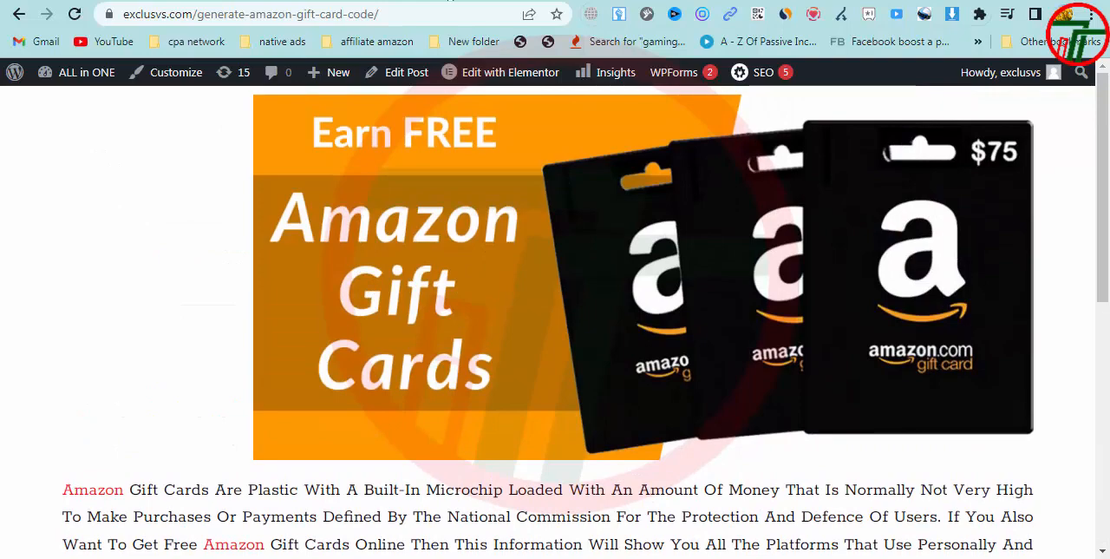
{"action": "scroll", "coordinate": [576, 281], "scroll_direction": "down", "scroll_amount": 8}
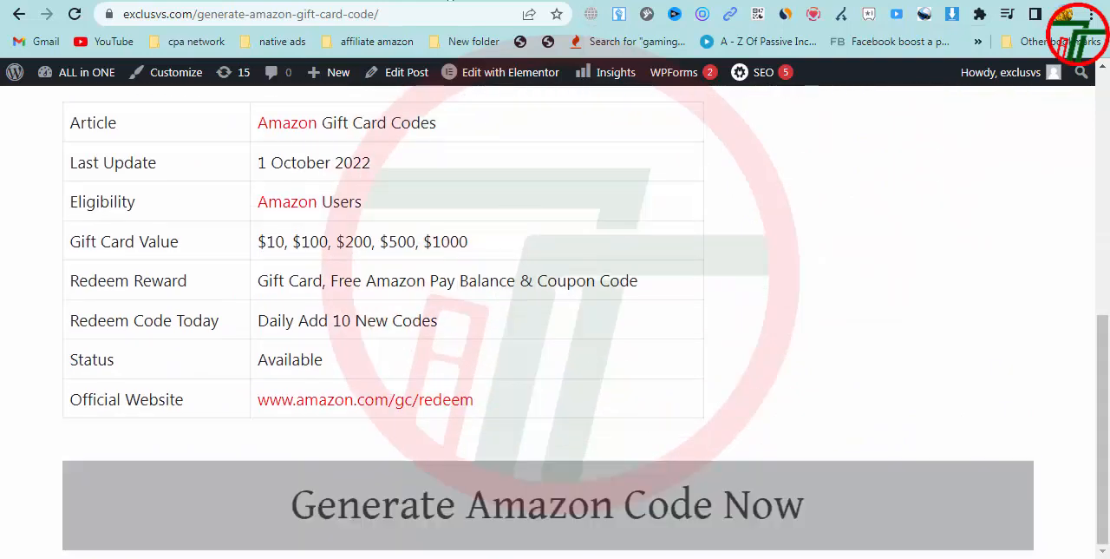
{"action": "scroll", "coordinate": [665, 271], "scroll_direction": "up", "scroll_amount": 6}
{"action": "scroll", "coordinate": [573, 297], "scroll_direction": "down", "scroll_amount": 6}
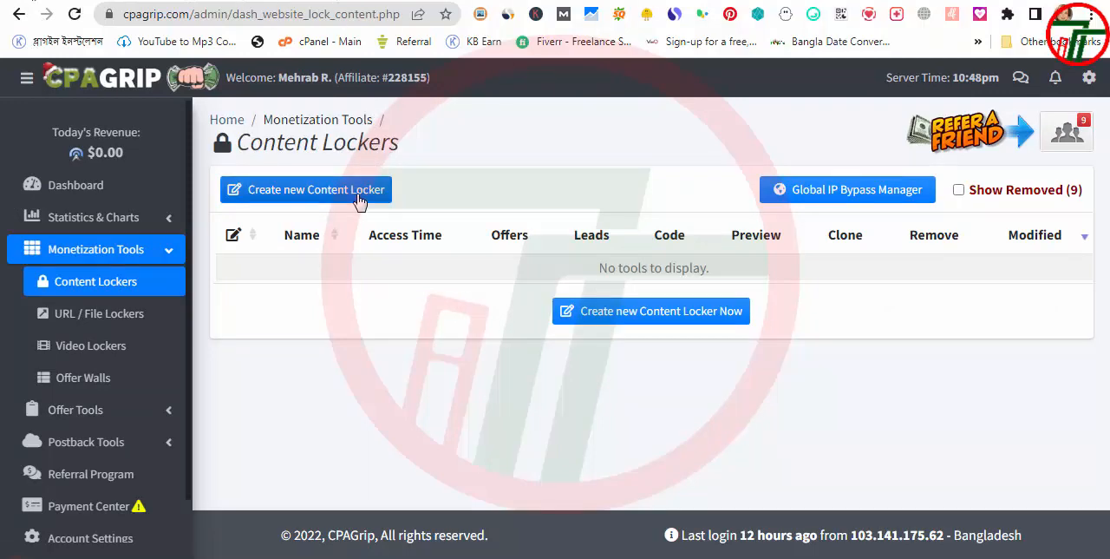
Start a new content locker in CPAGrip, read its Terms of Service and agree to them to reach the editor
{"action": "left_click", "coordinate": [359, 199]}
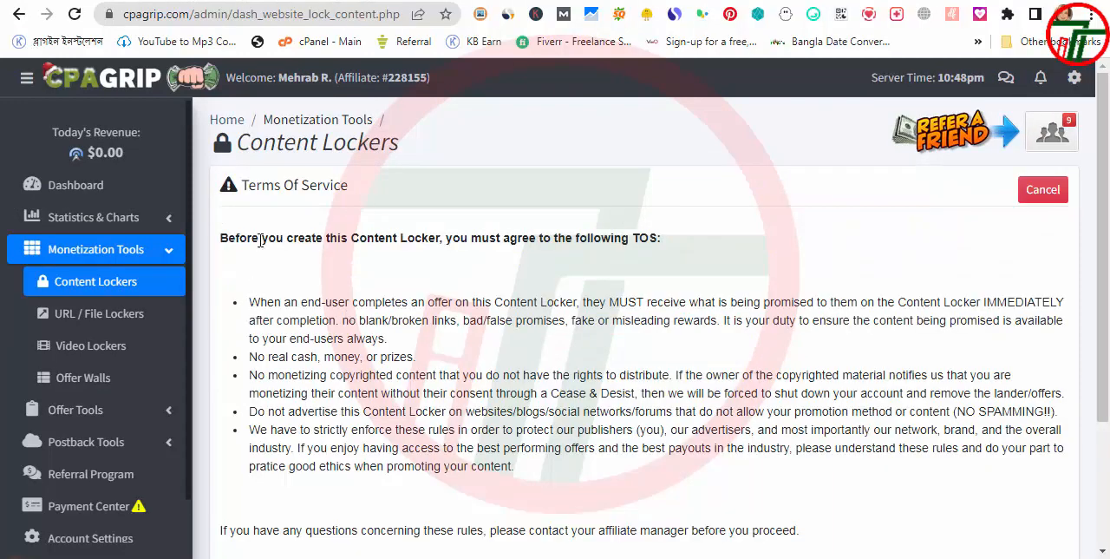
{"action": "left_click_drag", "start_coordinate": [303, 244], "coordinate": [669, 249]}
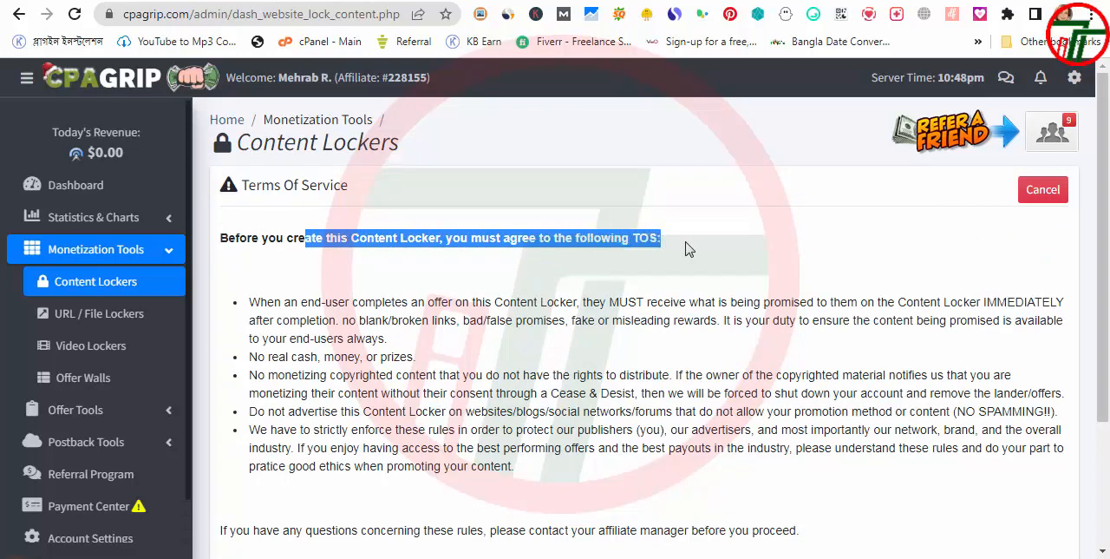
{"action": "left_click_drag", "start_coordinate": [250, 304], "coordinate": [618, 299]}
{"action": "left_click", "coordinate": [591, 347]}
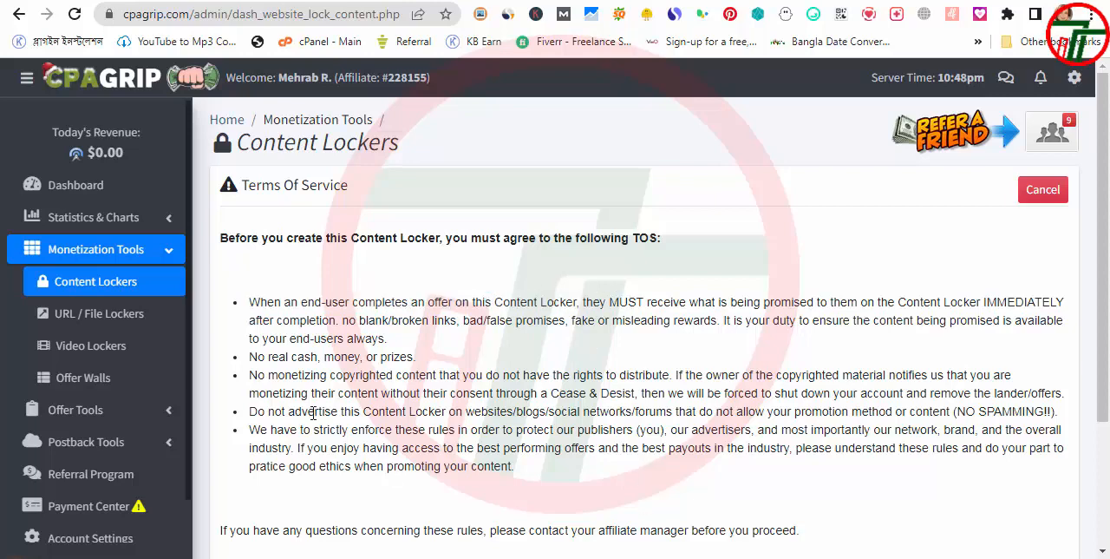
{"action": "scroll", "coordinate": [36, 96], "scroll_direction": "down", "scroll_amount": 2}
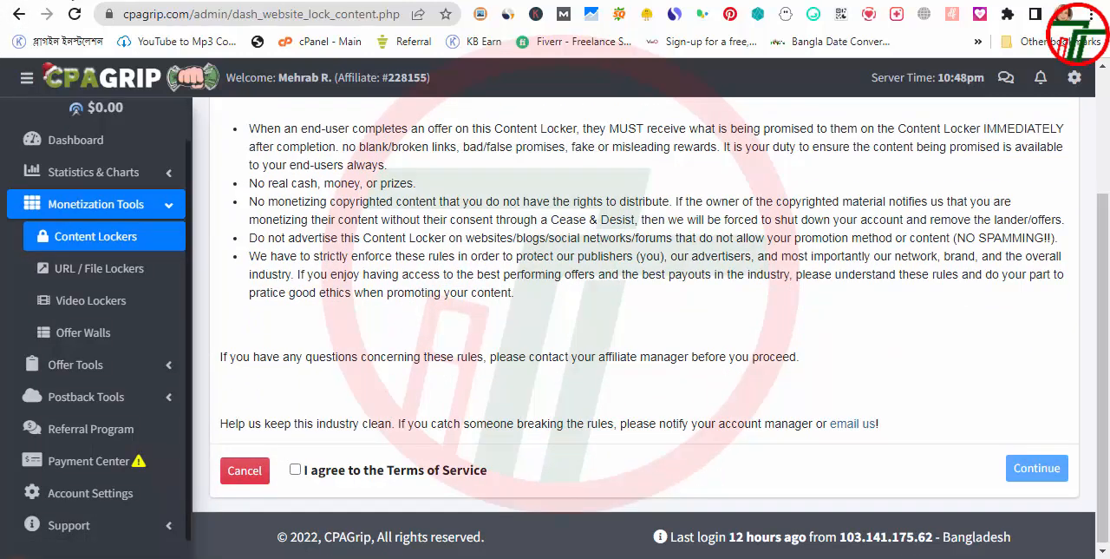
{"action": "mouse_move", "coordinate": [394, 558]}
{"action": "left_click", "coordinate": [295, 471]}
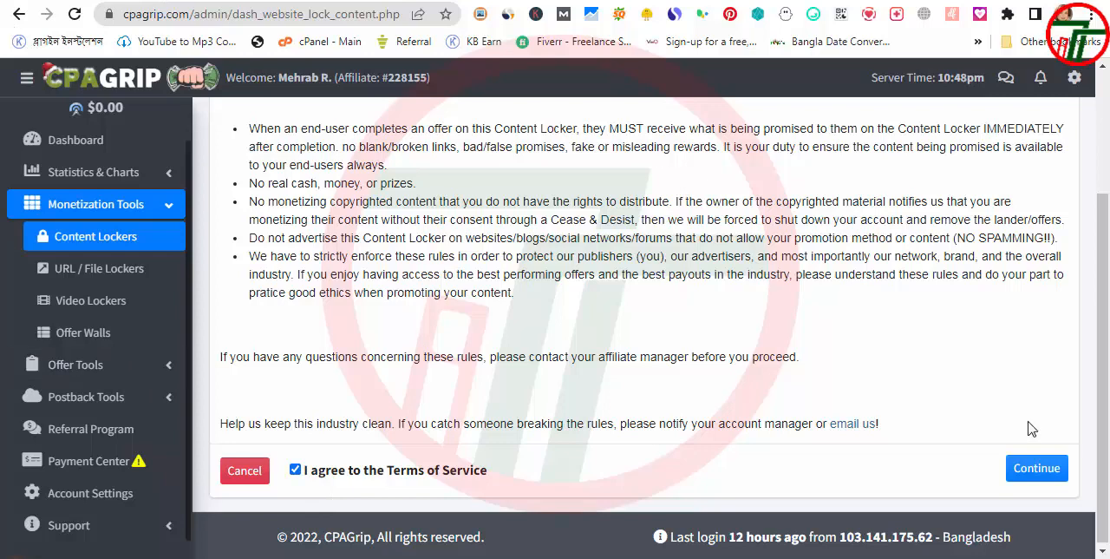
{"action": "left_click", "coordinate": [1036, 468]}
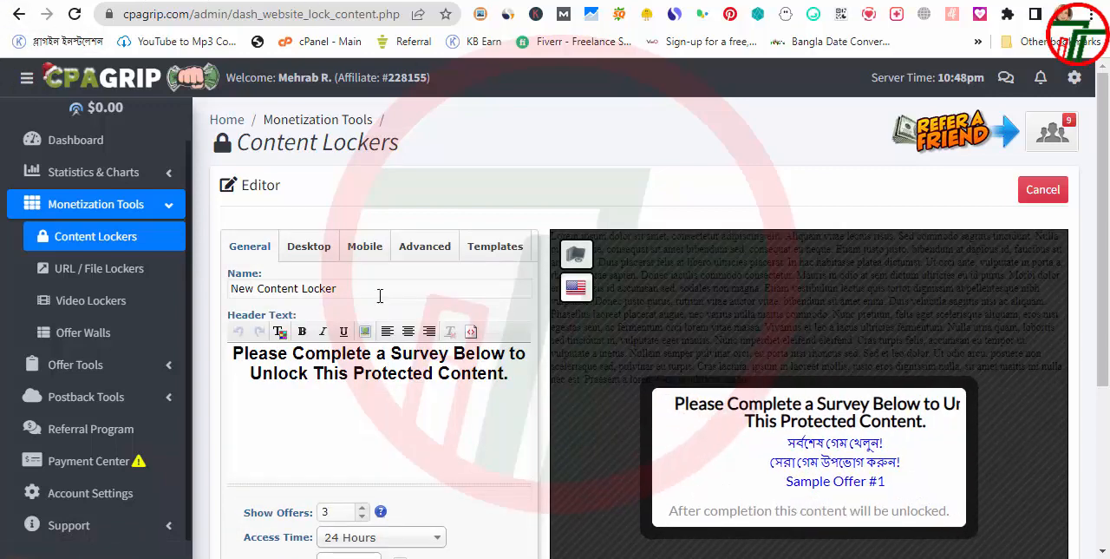
Name the content locker "gift card"
{"action": "left_click", "coordinate": [382, 287]}
{"action": "left_click_drag", "start_coordinate": [372, 288], "coordinate": [227, 288]}
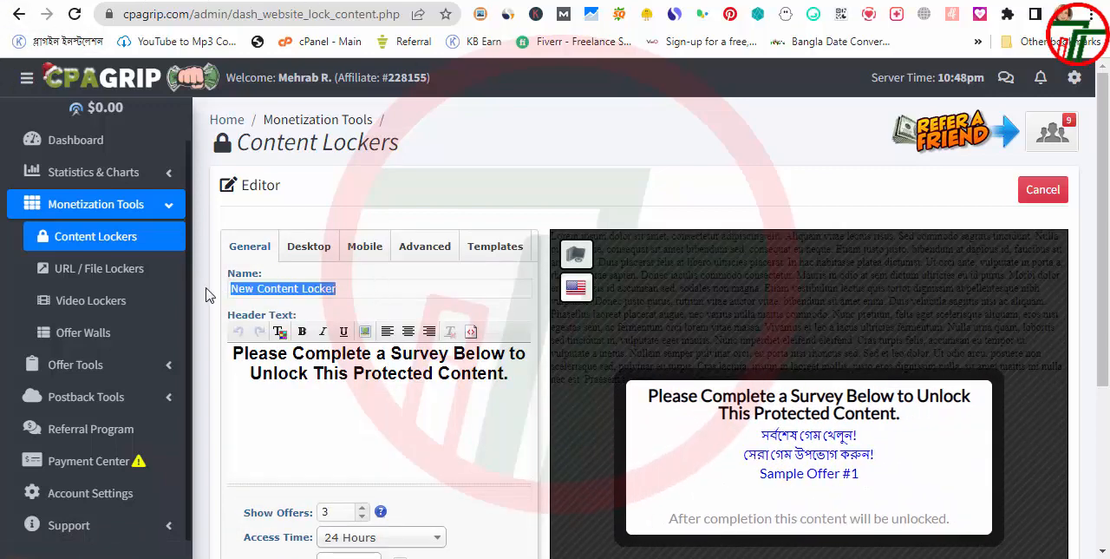
{"action": "type", "text": "gift card"}
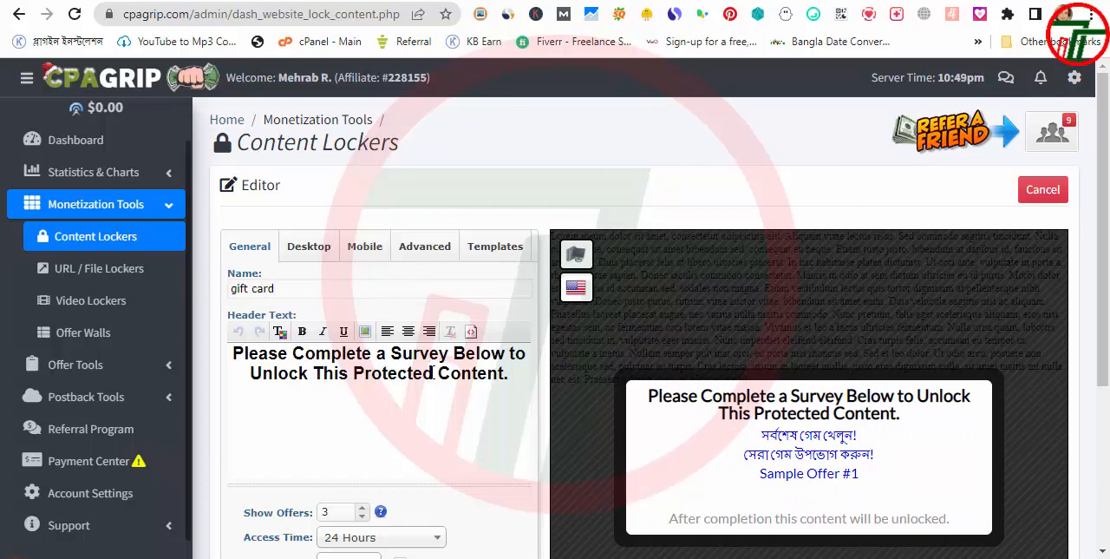
Copy the line "Please Complete a short Survey To Claim your Reward!" from cpagrip content locker text.txt in Notepad
{"action": "scroll", "coordinate": [211, 290], "scroll_direction": "down", "scroll_amount": 1}
{"action": "left_click_drag", "start_coordinate": [506, 288], "coordinate": [231, 276]}
{"action": "left_click", "coordinate": [901, 326]}
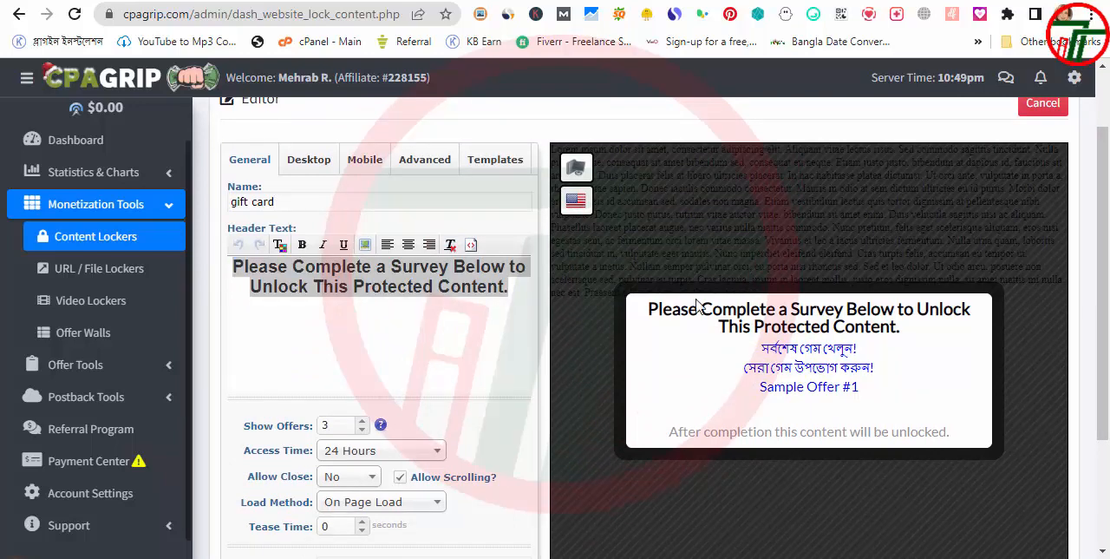
{"action": "key", "text": "alt+Tab"}
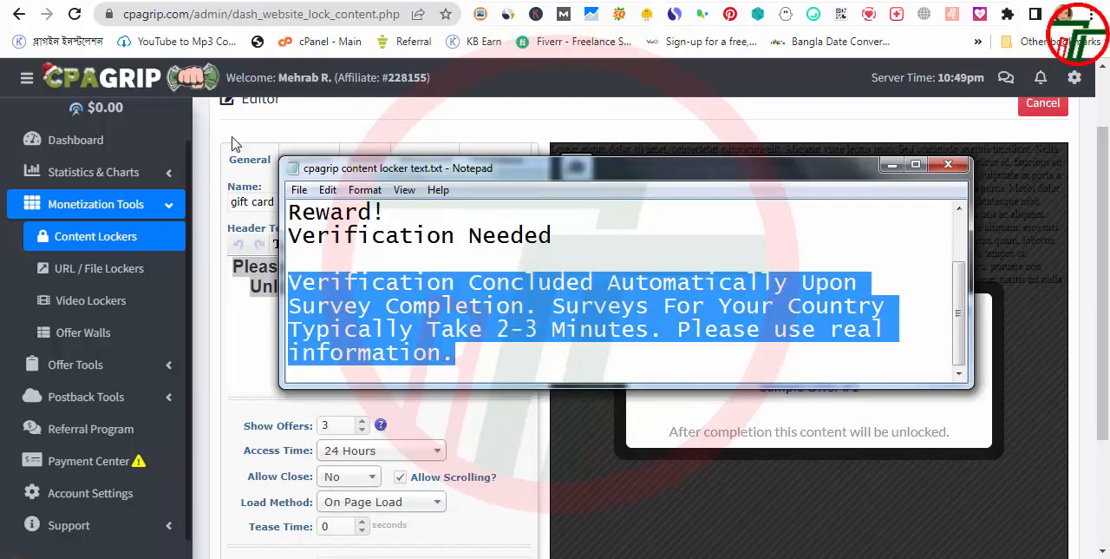
{"action": "left_click", "coordinate": [445, 252]}
{"action": "scroll", "coordinate": [445, 252], "scroll_direction": "up", "scroll_amount": 1}
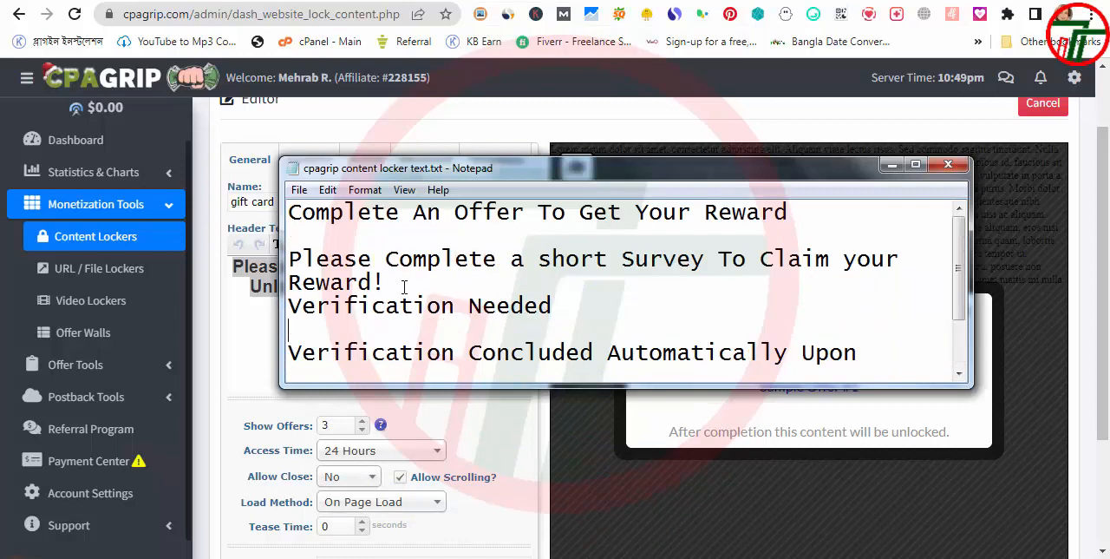
{"action": "left_click_drag", "start_coordinate": [392, 285], "coordinate": [348, 283]}
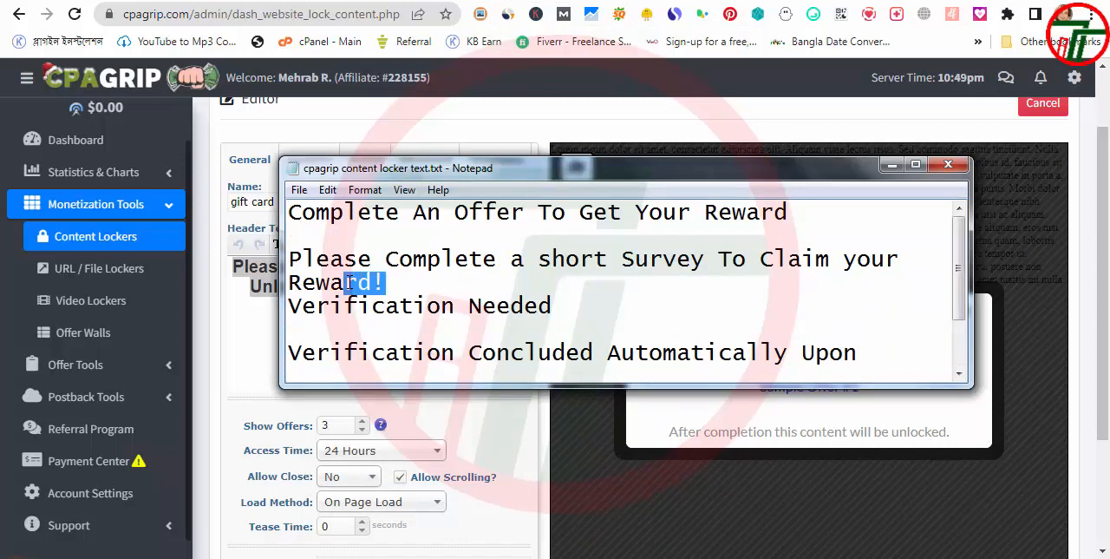
{"action": "left_click_drag", "start_coordinate": [346, 282], "coordinate": [287, 269]}
{"action": "key", "text": "ctrl+c"}
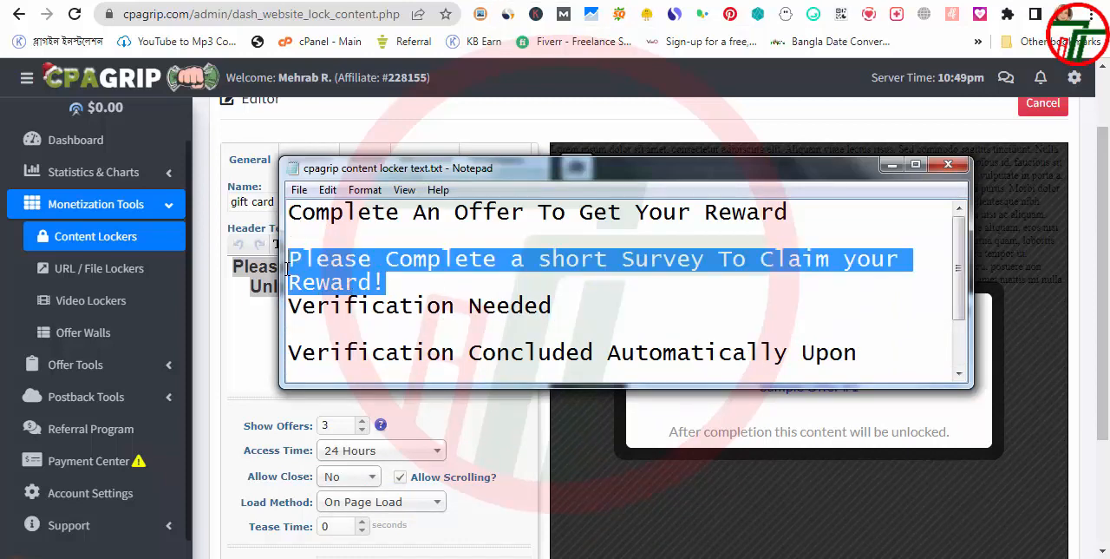
{"action": "key", "text": "alt+Tab"}
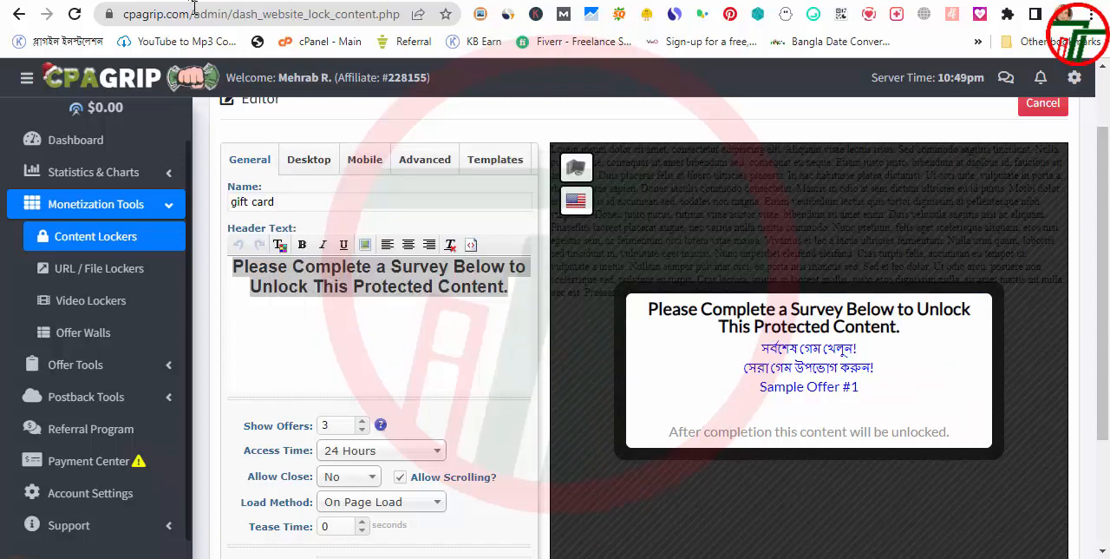
Replace the locker's header text with "Please Complete a short Survey To Claim your Reward!" and remove the stray line breaks before "Reward!"
{"action": "left_click", "coordinate": [511, 290]}
{"action": "left_click_drag", "start_coordinate": [511, 290], "coordinate": [230, 257]}
{"action": "key", "text": "ctrl+v"}
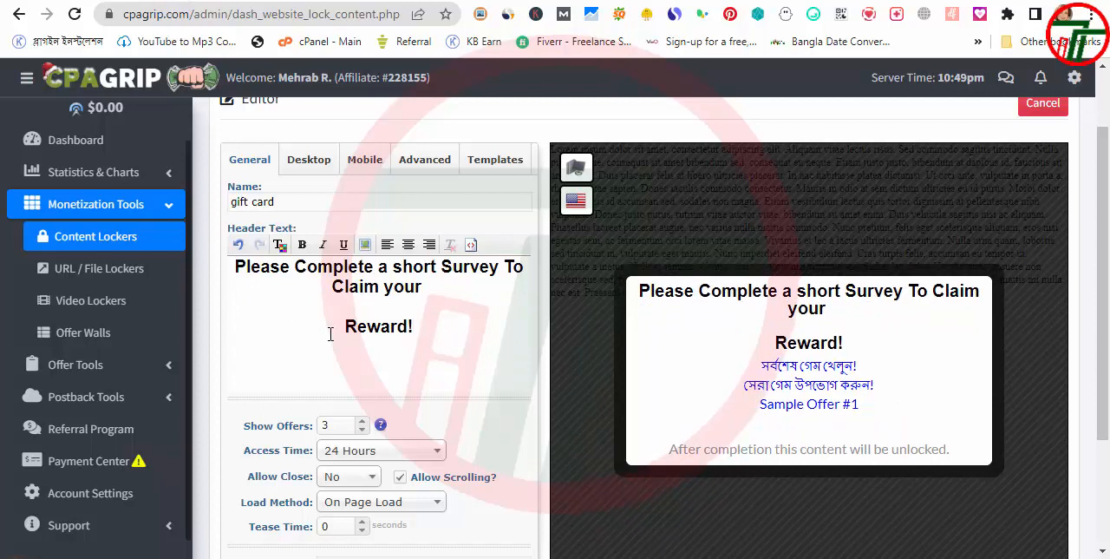
{"action": "key", "text": "BackSpace"}
{"action": "key", "text": "BackSpace"}
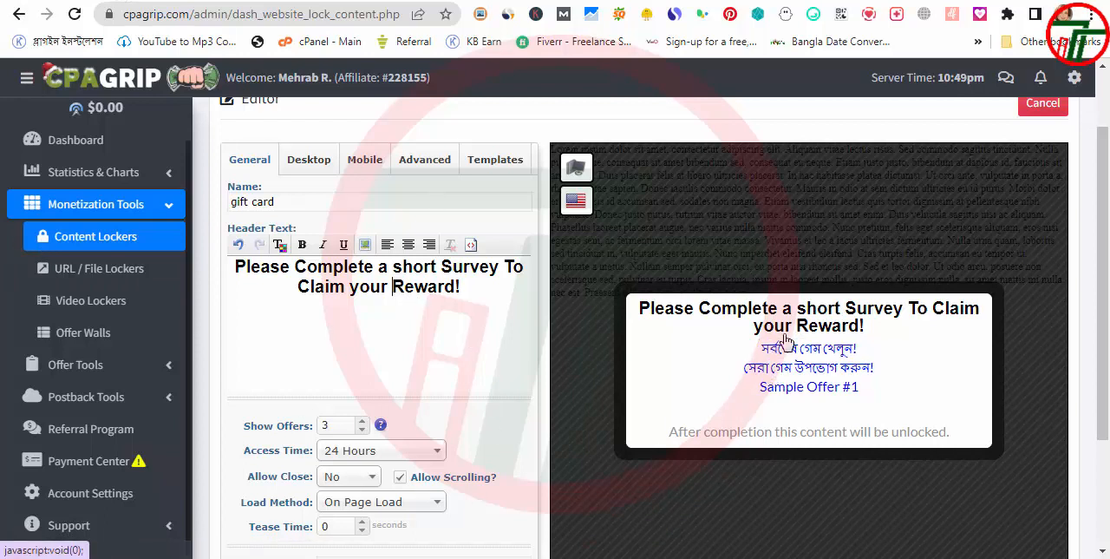
Try different numbers of shown offers, including 2, restore the value to 3 and check the locker preview
{"action": "left_click", "coordinate": [362, 422]}
{"action": "left_click", "coordinate": [357, 430]}
{"action": "left_click", "coordinate": [358, 431]}
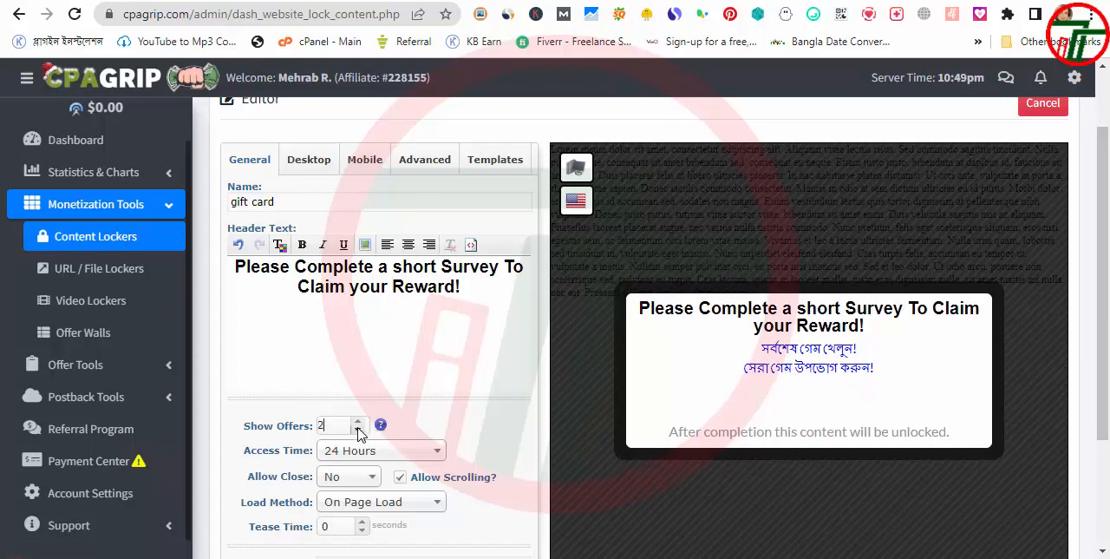
{"action": "left_click", "coordinate": [357, 420]}
{"action": "scroll", "coordinate": [363, 418], "scroll_direction": "down", "scroll_amount": 1}
{"action": "scroll", "coordinate": [362, 419], "scroll_direction": "down", "scroll_amount": 2}
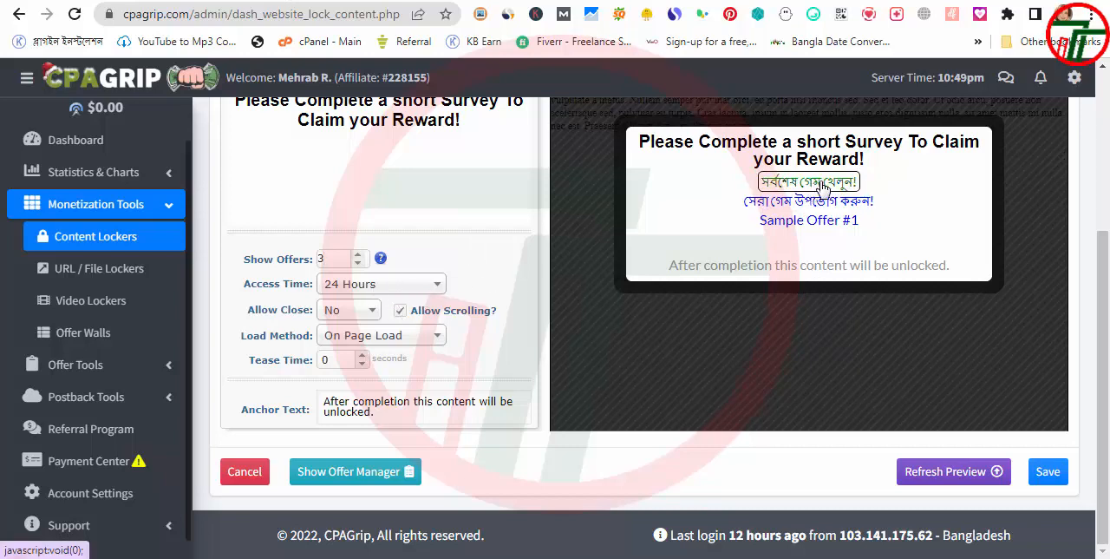
{"action": "scroll", "coordinate": [754, 251], "scroll_direction": "up", "scroll_amount": 3}
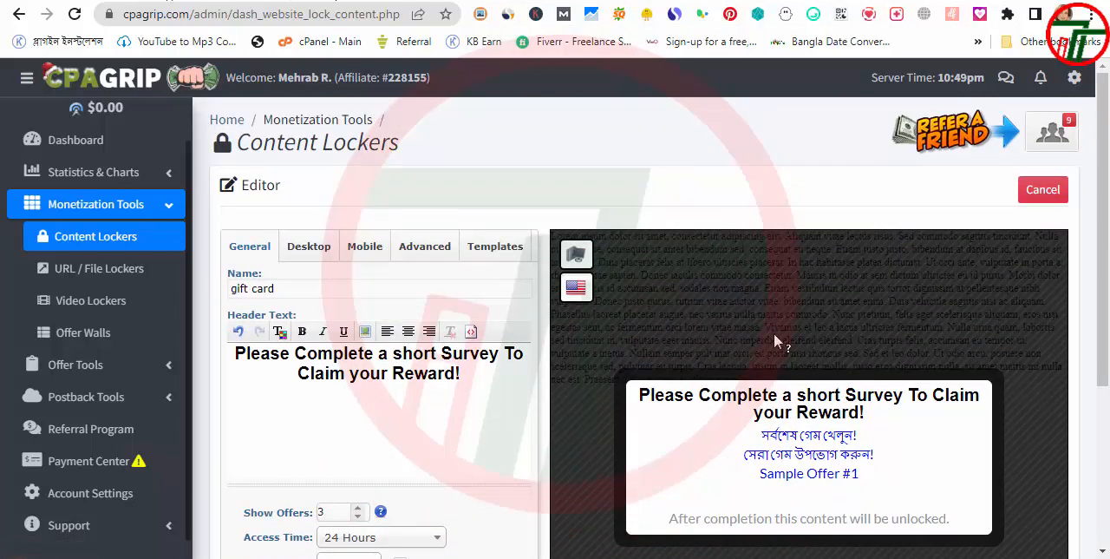
{"action": "scroll", "coordinate": [756, 321], "scroll_direction": "down", "scroll_amount": 2}
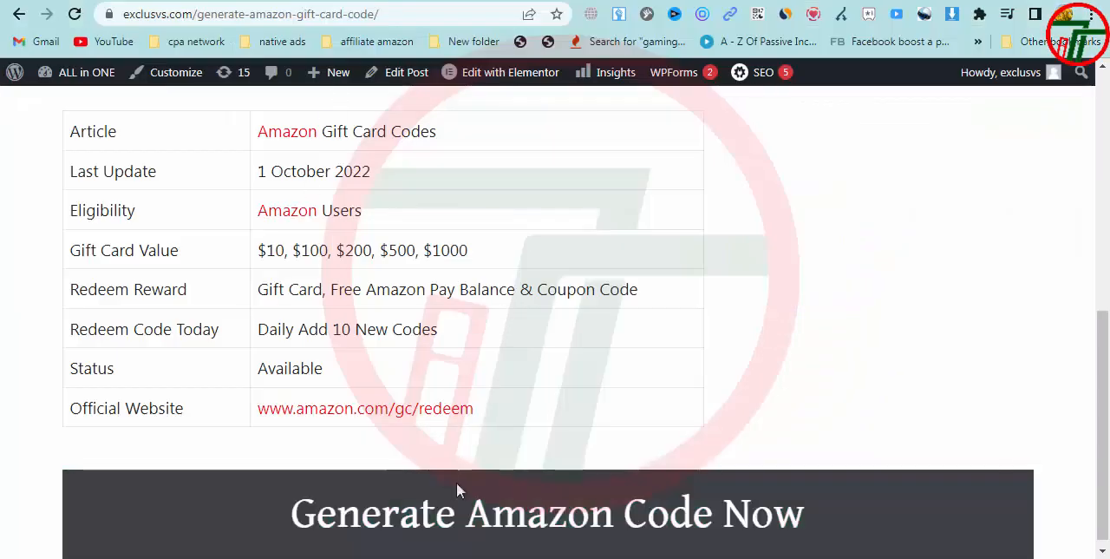
Look through the Amazon gift card article on exclusvs.com again and go back to the site's home page
{"action": "scroll", "coordinate": [452, 482], "scroll_direction": "up", "scroll_amount": 5}
{"action": "scroll", "coordinate": [393, 278], "scroll_direction": "down", "scroll_amount": 3}
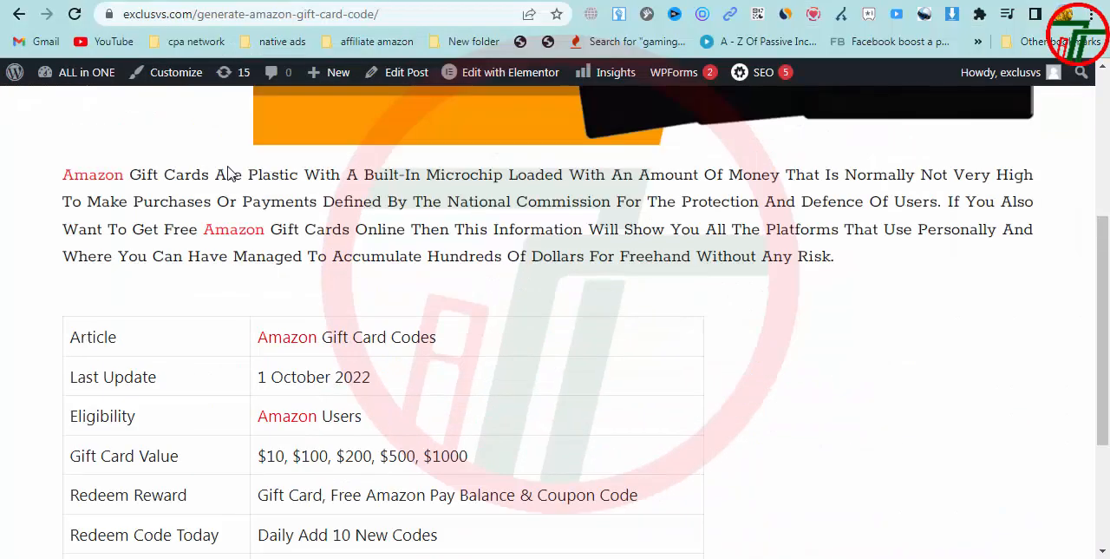
{"action": "scroll", "coordinate": [393, 278], "scroll_direction": "up", "scroll_amount": 3}
{"action": "left_click", "coordinate": [20, 15]}
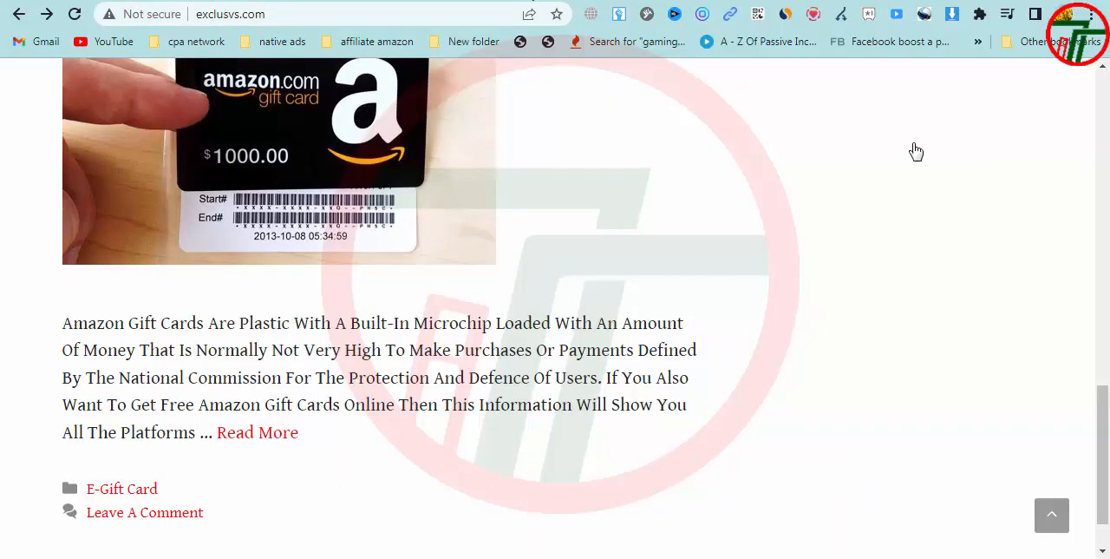
{"action": "scroll", "coordinate": [633, 387], "scroll_direction": "up", "scroll_amount": 10}
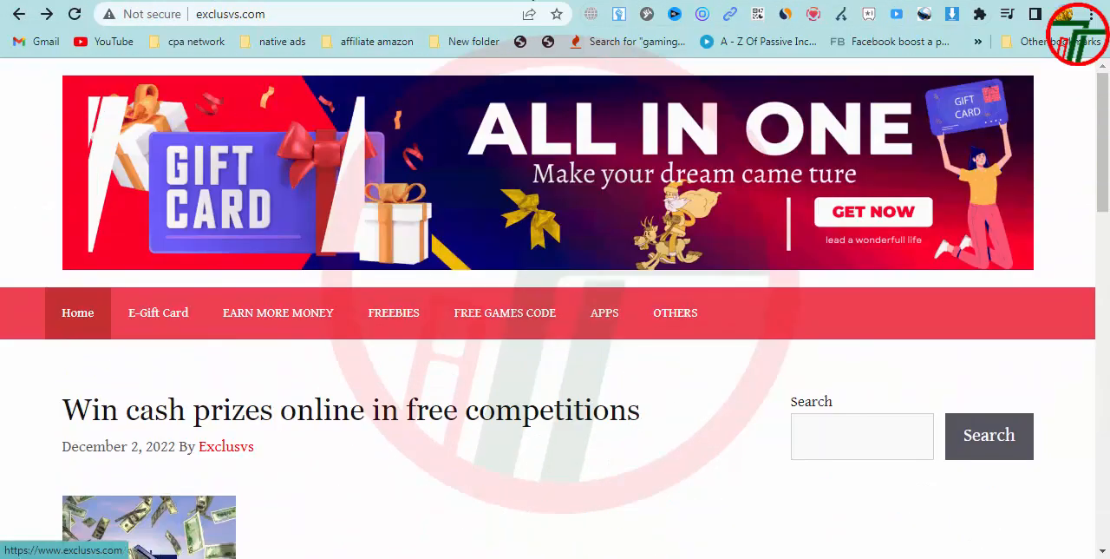
{"action": "scroll", "coordinate": [442, 422], "scroll_direction": "down", "scroll_amount": 5}
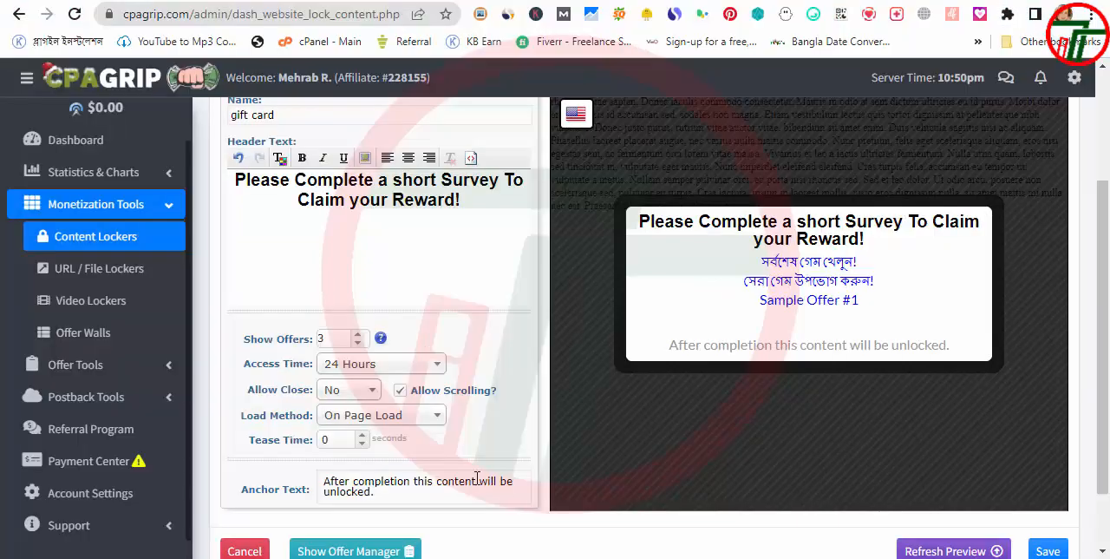
Set the content locker's load method to On Click
{"action": "left_click", "coordinate": [373, 419]}
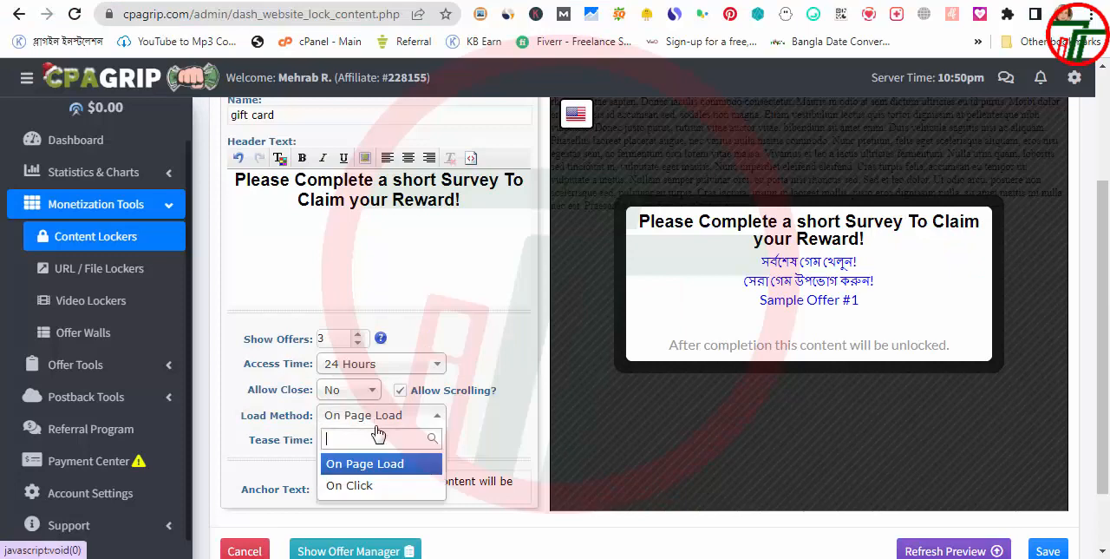
{"action": "left_click", "coordinate": [359, 489]}
{"action": "scroll", "coordinate": [338, 510], "scroll_direction": "down", "scroll_amount": 2}
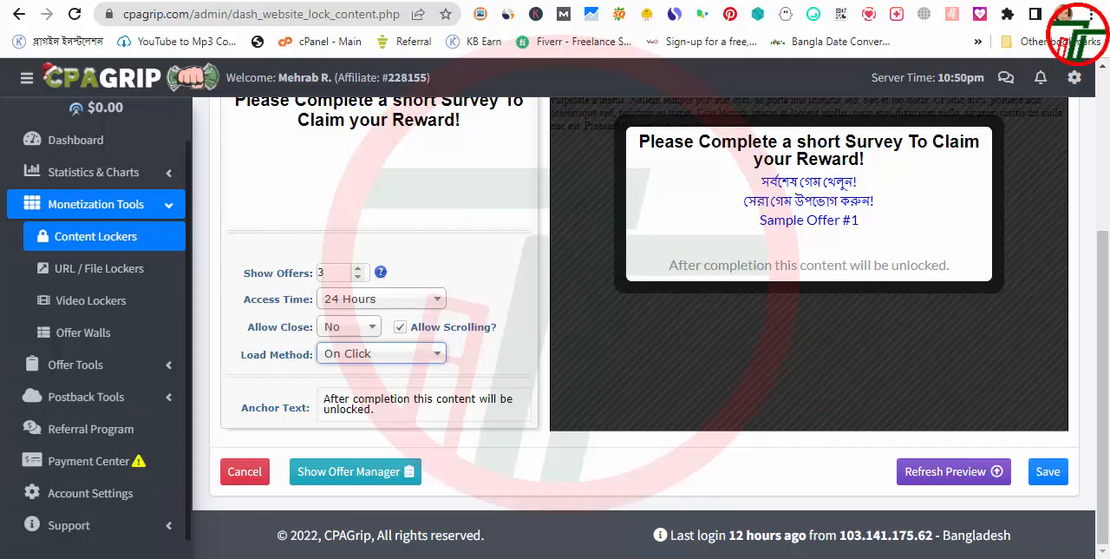
Copy the paragraph running from "Verification Concluded Automatically" to "Please use real information." from cpagrip content locker text.txt in Notepad
{"action": "key", "text": "alt+Tab"}
{"action": "scroll", "coordinate": [500, 342], "scroll_direction": "down", "scroll_amount": 1}
{"action": "left_click", "coordinate": [455, 356]}
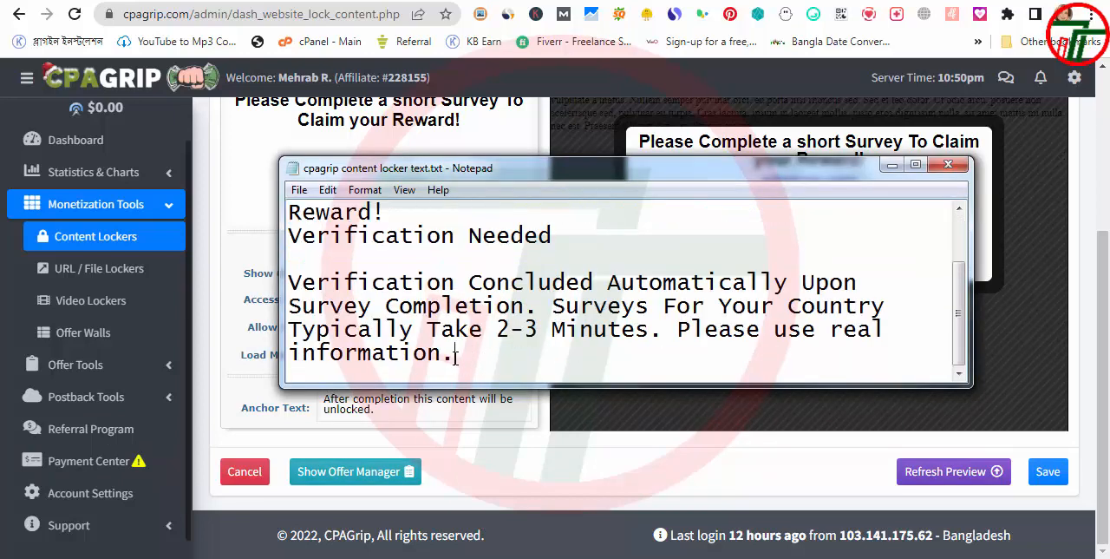
{"action": "left_click_drag", "start_coordinate": [461, 360], "coordinate": [445, 356]}
{"action": "left_click_drag", "start_coordinate": [445, 356], "coordinate": [286, 290]}
{"action": "key", "text": "ctrl+c"}
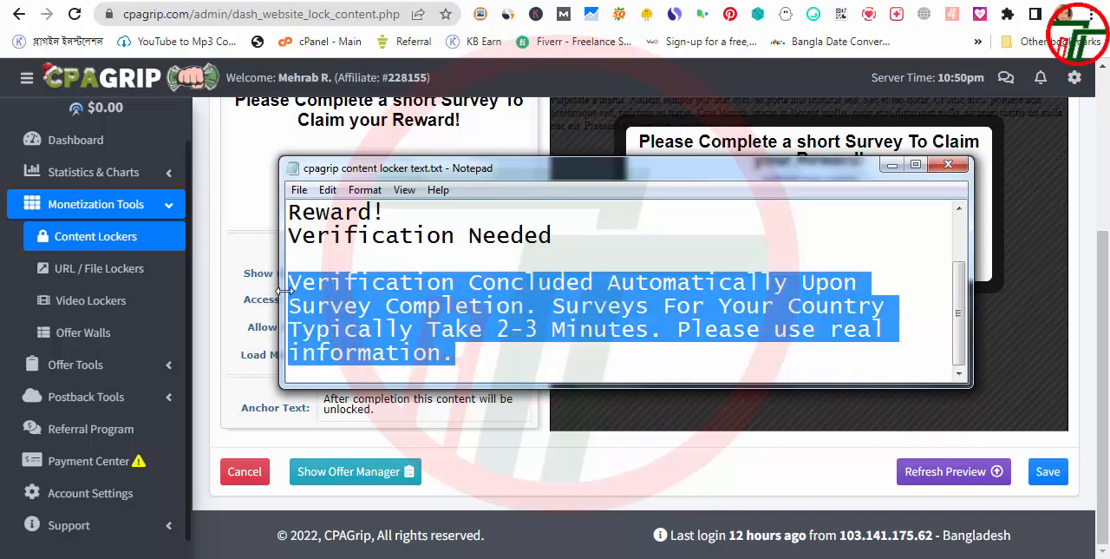
{"action": "left_click", "coordinate": [892, 164]}
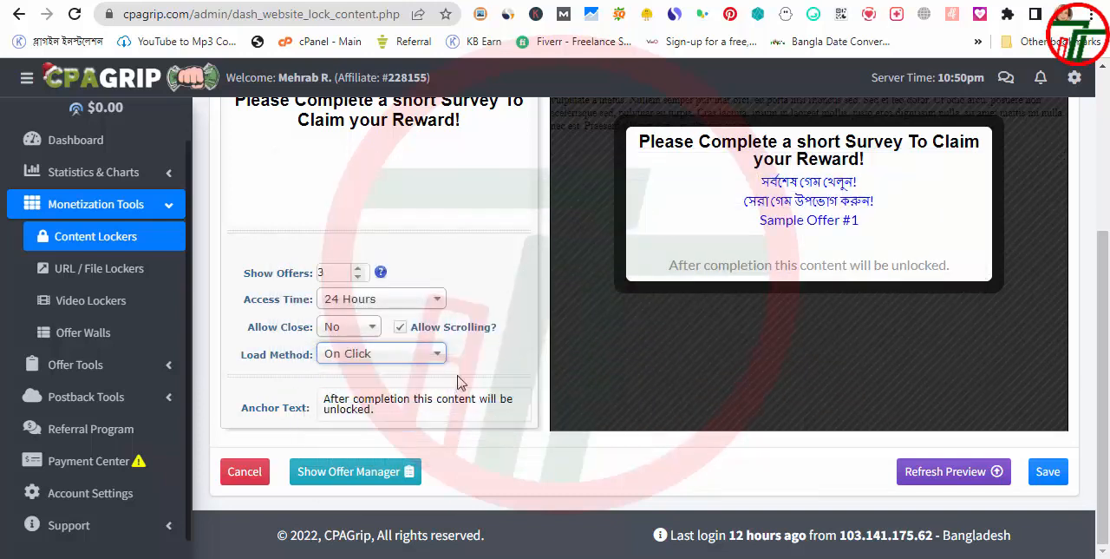
Replace the anchor text with "Verification Concluded Automatically Upon Survey Completion. Surveys For Your Country Typically Take 2-3 Minutes. Please use real information."
{"action": "left_click_drag", "start_coordinate": [407, 410], "coordinate": [285, 401]}
{"action": "key", "text": "ctrl+v"}
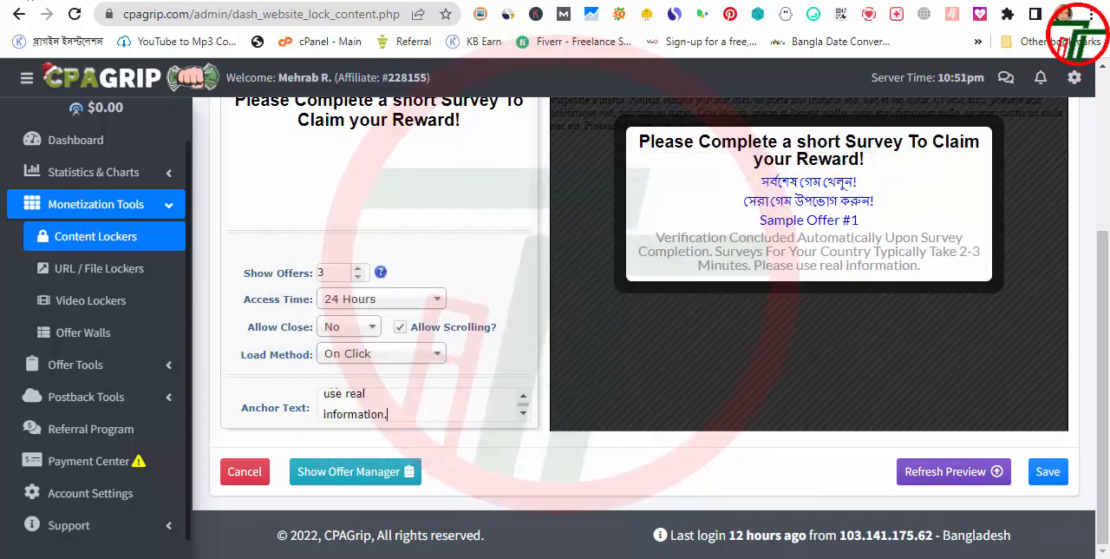
Try the locker's header text without bold formatting, then make the whole header bold again
{"action": "scroll", "coordinate": [371, 289], "scroll_direction": "up", "scroll_amount": 3}
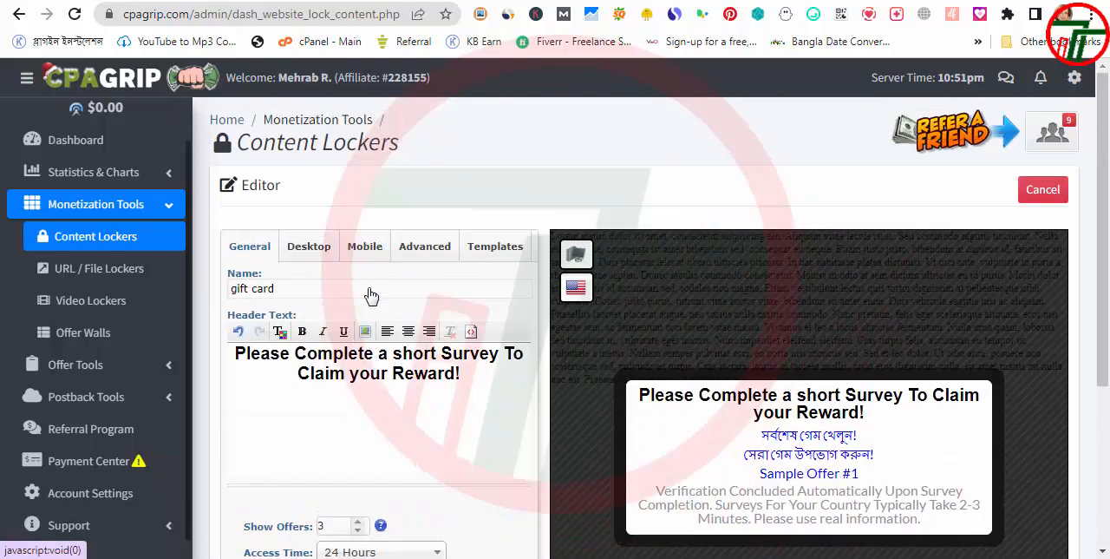
{"action": "scroll", "coordinate": [371, 298], "scroll_direction": "down", "scroll_amount": 2}
{"action": "scroll", "coordinate": [347, 227], "scroll_direction": "up", "scroll_amount": 1}
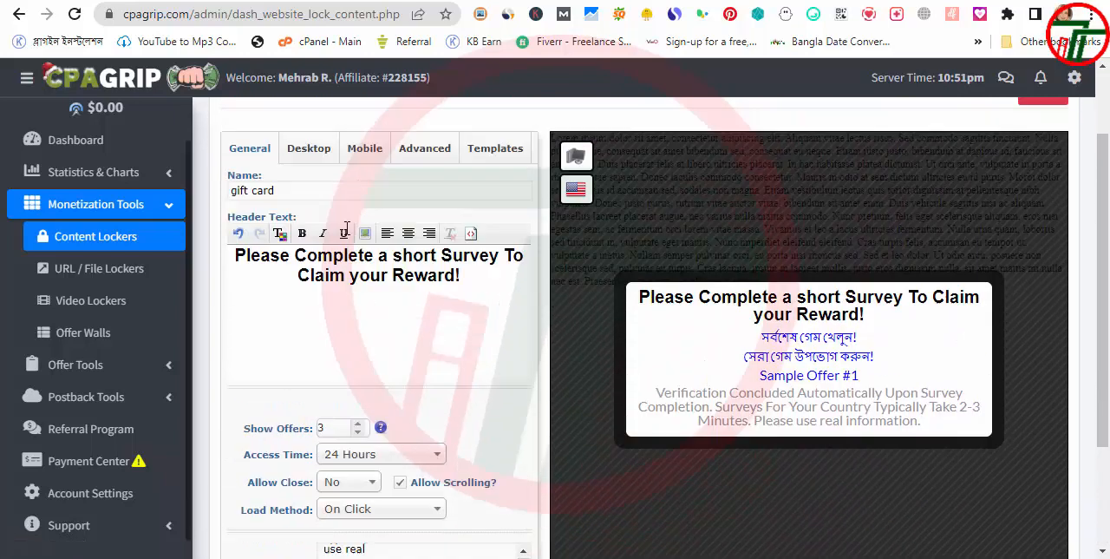
{"action": "left_click_drag", "start_coordinate": [486, 286], "coordinate": [218, 266]}
{"action": "left_click", "coordinate": [303, 245]}
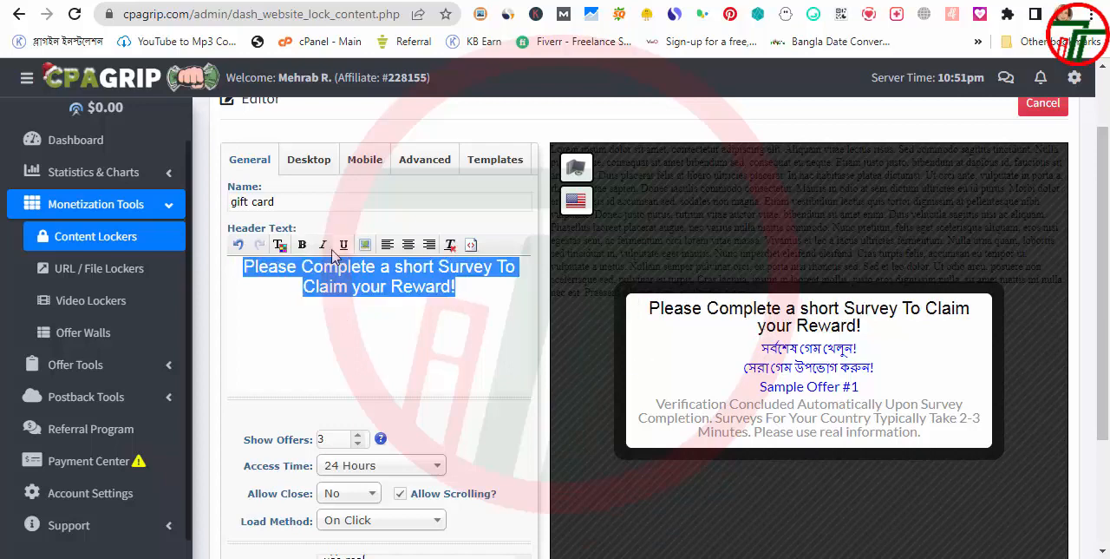
{"action": "left_click", "coordinate": [302, 244]}
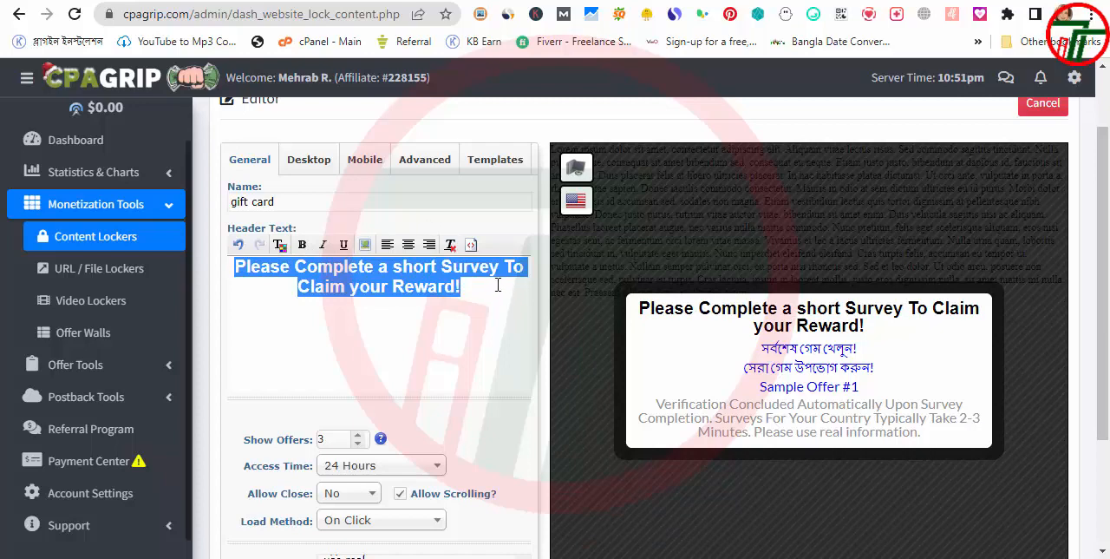
{"action": "left_click", "coordinate": [457, 357]}
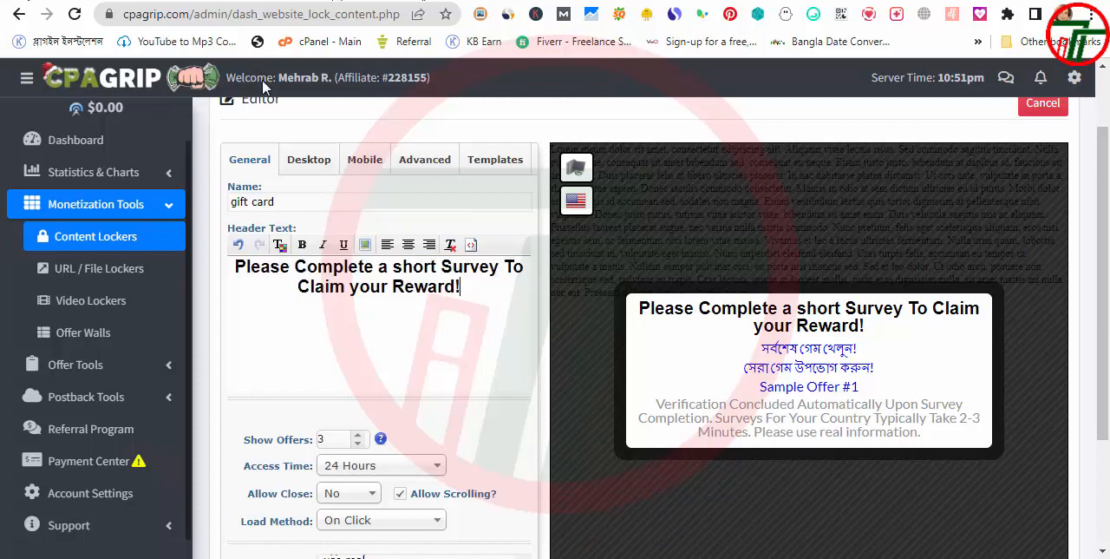
Open the locker's Desktop settings and look through the widget style, size, font, overlay and offer color options
{"action": "scroll", "coordinate": [500, 494], "scroll_direction": "up", "scroll_amount": 1}
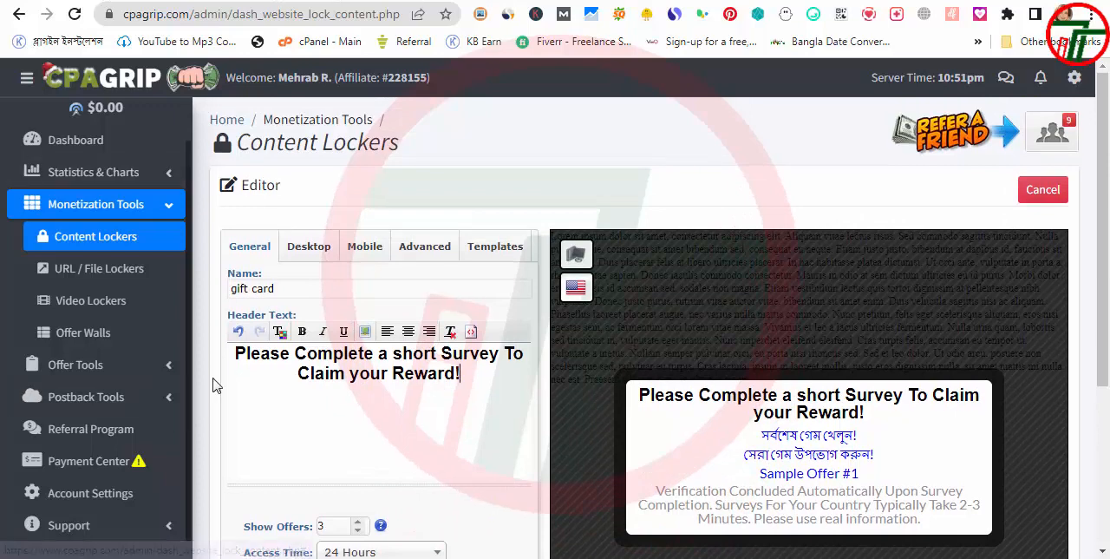
{"action": "left_click", "coordinate": [304, 253]}
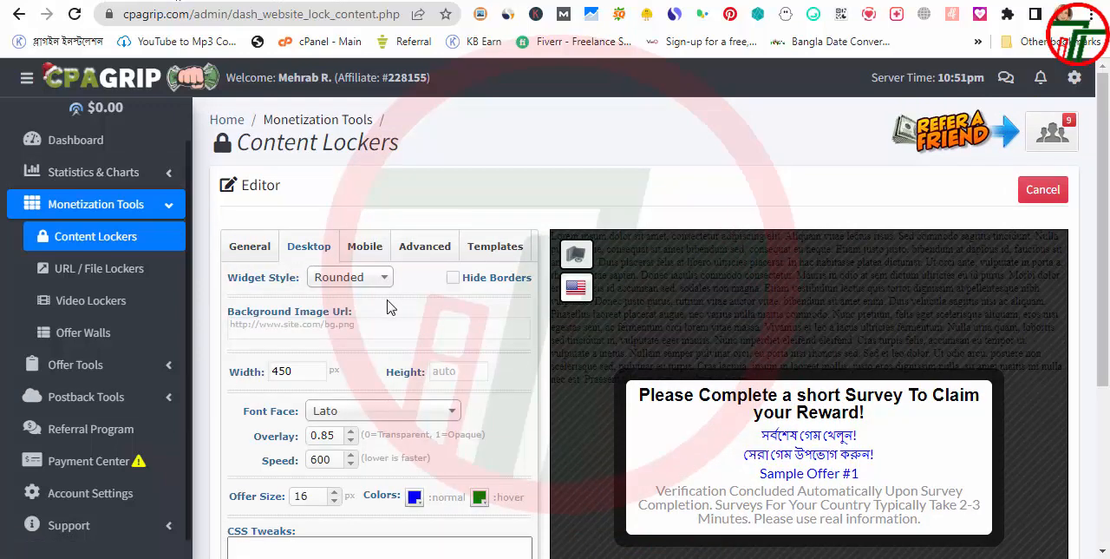
{"action": "scroll", "coordinate": [358, 295], "scroll_direction": "down", "scroll_amount": 1}
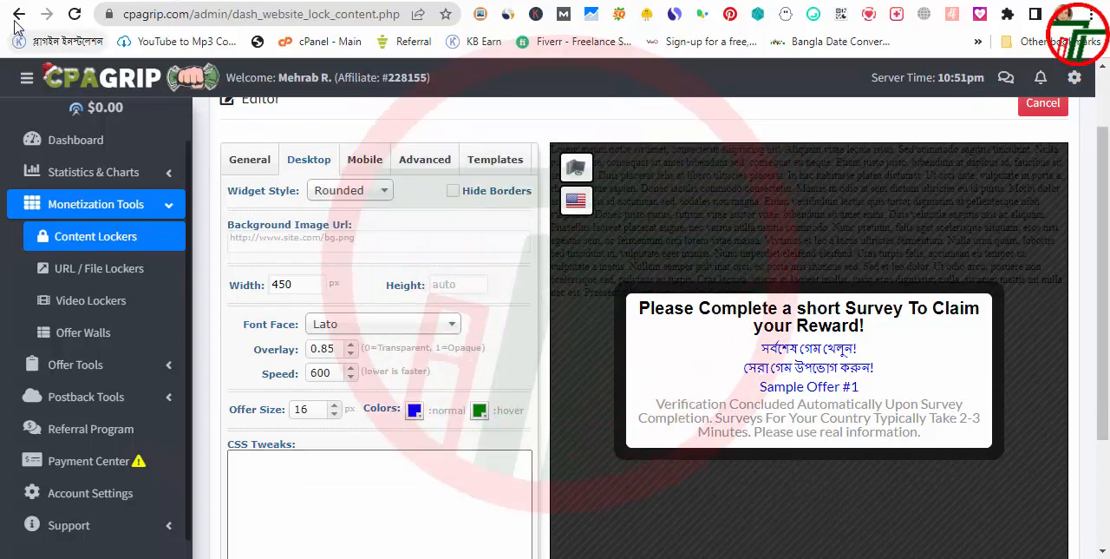
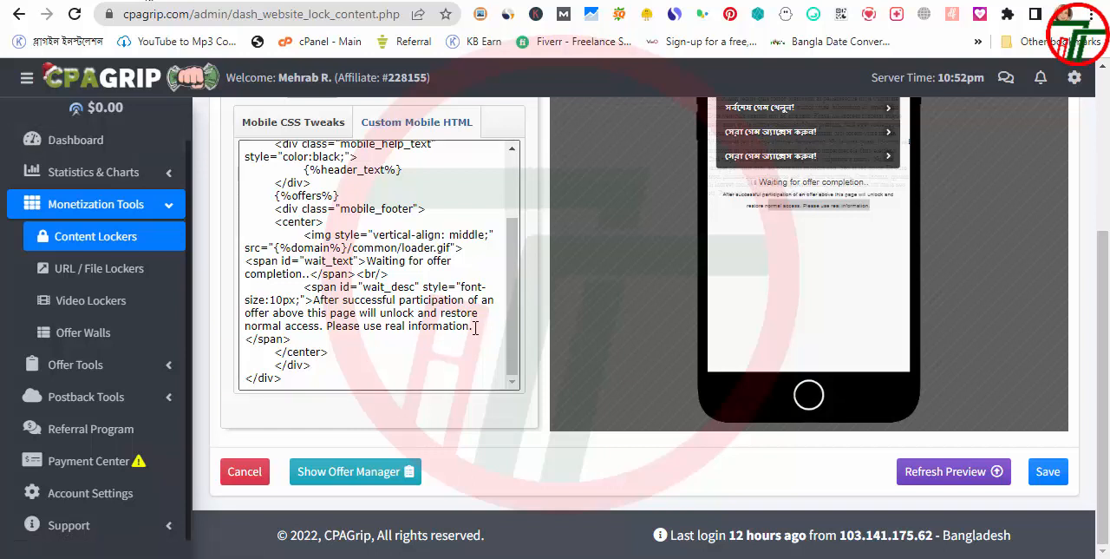
Replace the wait_desc paragraph in the Custom Mobile HTML with the copied "Verification Concluded Automatically Upon Survey Completion" text
{"action": "left_click_drag", "start_coordinate": [476, 328], "coordinate": [452, 326]}
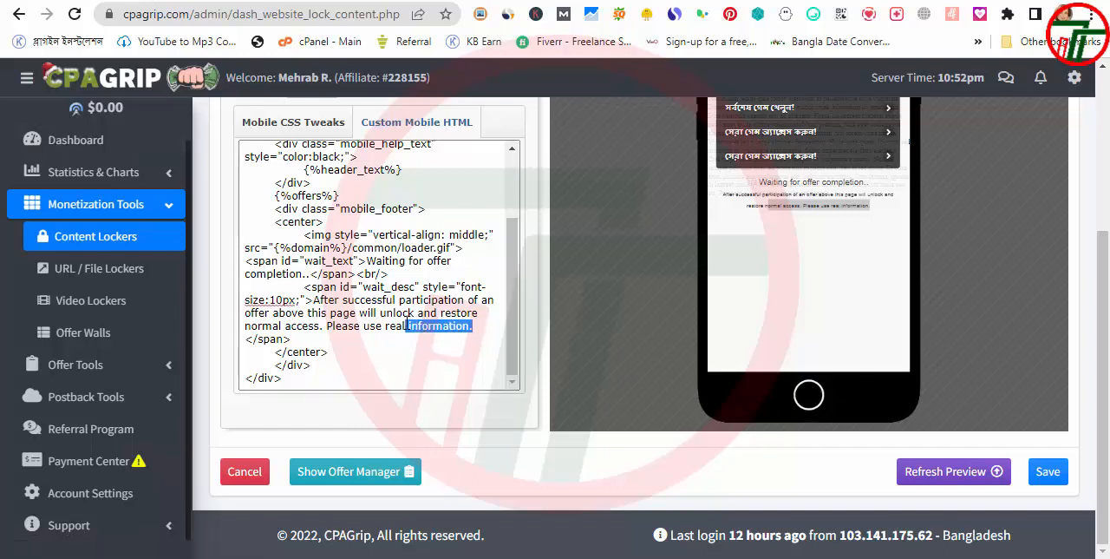
{"action": "left_click", "coordinate": [733, 195]}
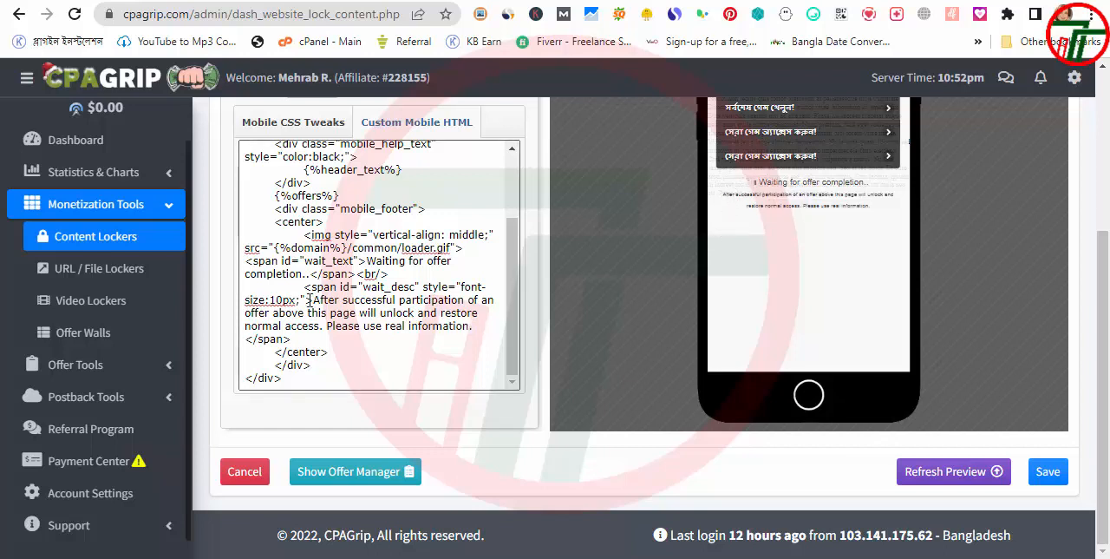
{"action": "left_click_drag", "start_coordinate": [315, 298], "coordinate": [457, 329]}
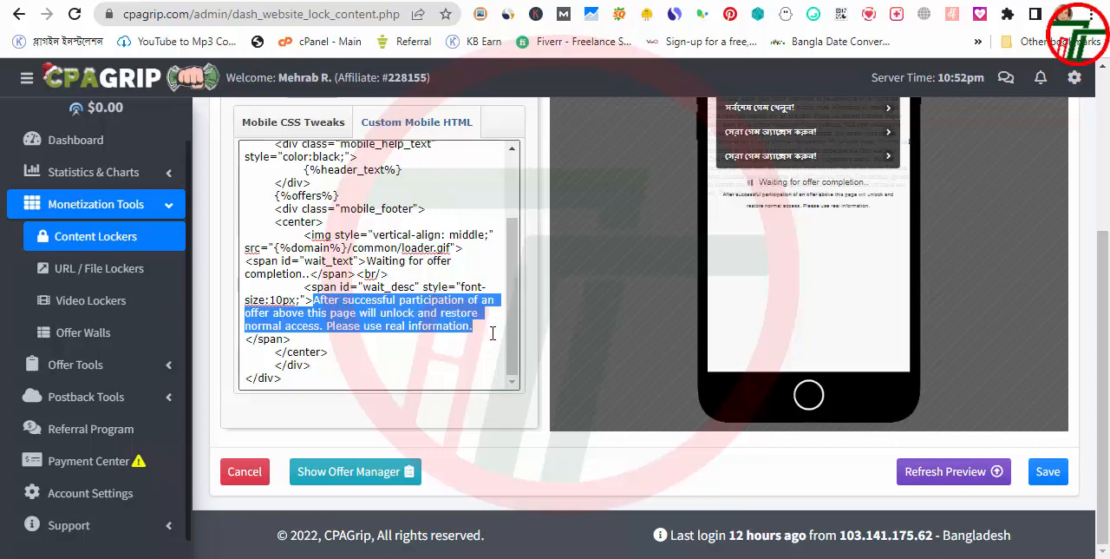
{"action": "type", "text": "Verification Concluded Automatically Upon  Survey Completion. Surveys For Your Country  Typically Take 2-3 Minutes. Please use real  information."}
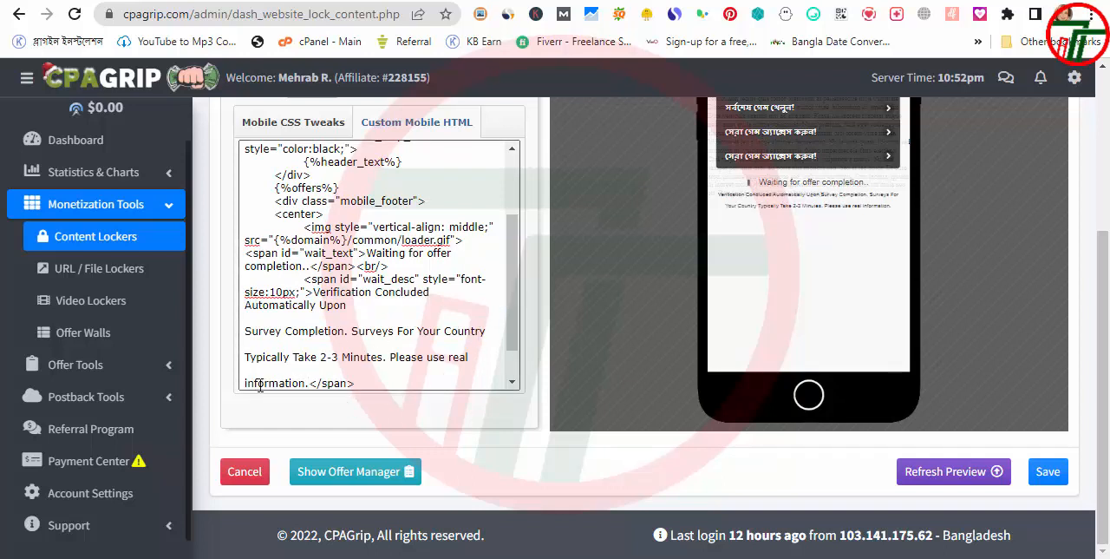
Remove the extra line breaks from the pasted wait_desc text so it runs continuously from "Verification Concluded" to "Please use real information."
{"action": "key", "text": "BackSpace"}
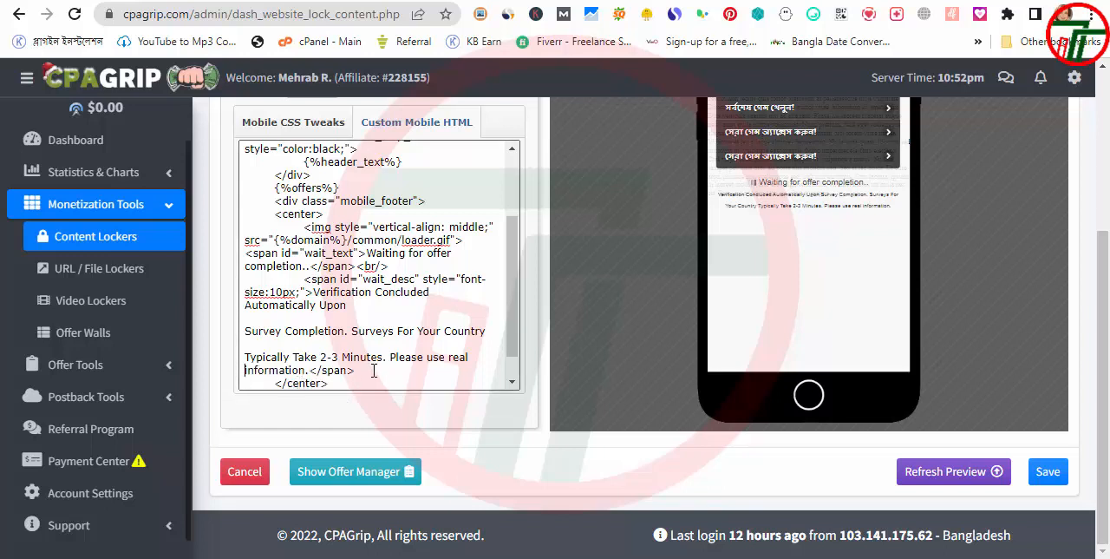
{"action": "left_click", "coordinate": [247, 350]}
{"action": "key", "text": "BackSpace"}
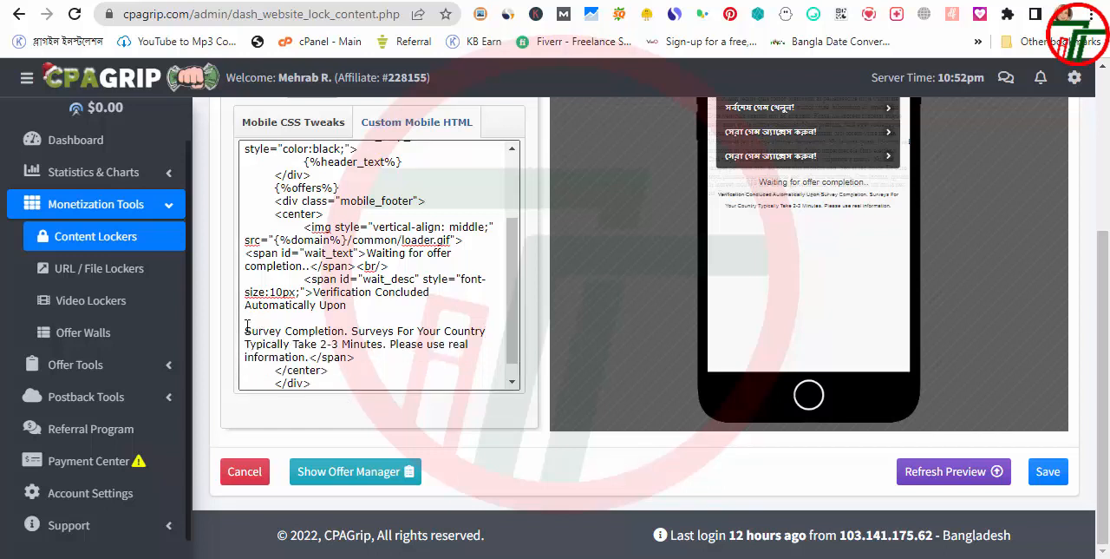
{"action": "left_click", "coordinate": [247, 330]}
{"action": "key", "text": "BackSpace"}
{"action": "key", "text": "BackSpace"}
{"action": "type", "text": ","}
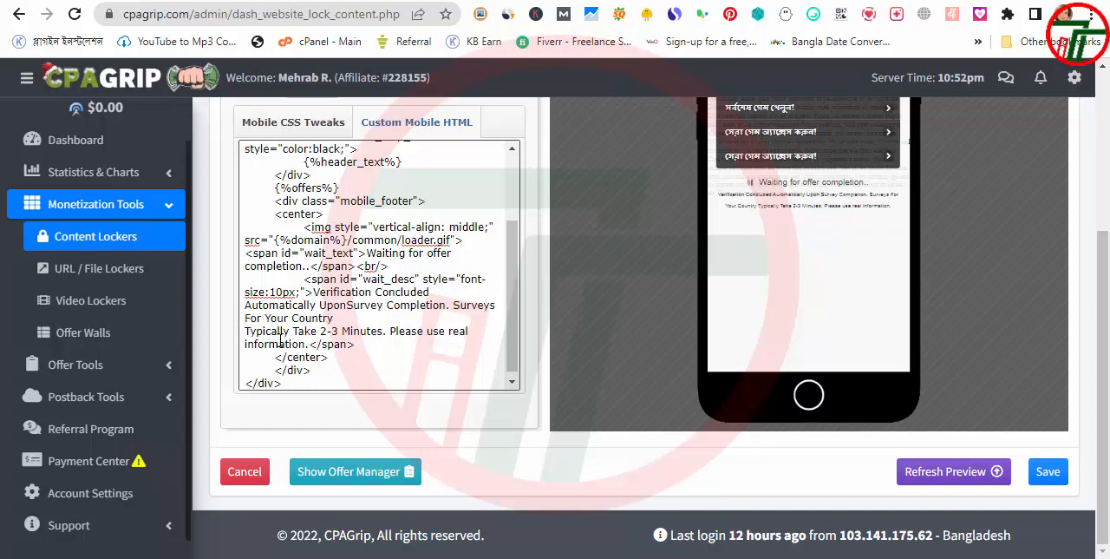
{"action": "key", "text": "BackSpace"}
{"action": "key", "text": "BackSpace"}
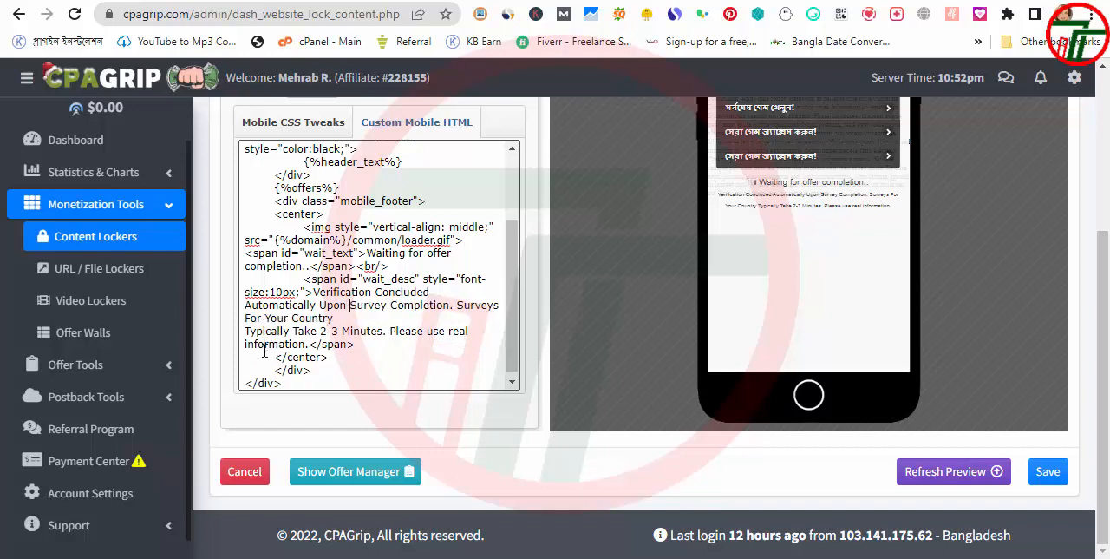
{"action": "left_click", "coordinate": [246, 319]}
{"action": "key", "text": "BackSpace"}
{"action": "left_click", "coordinate": [247, 332]}
{"action": "key", "text": "BackSpace"}
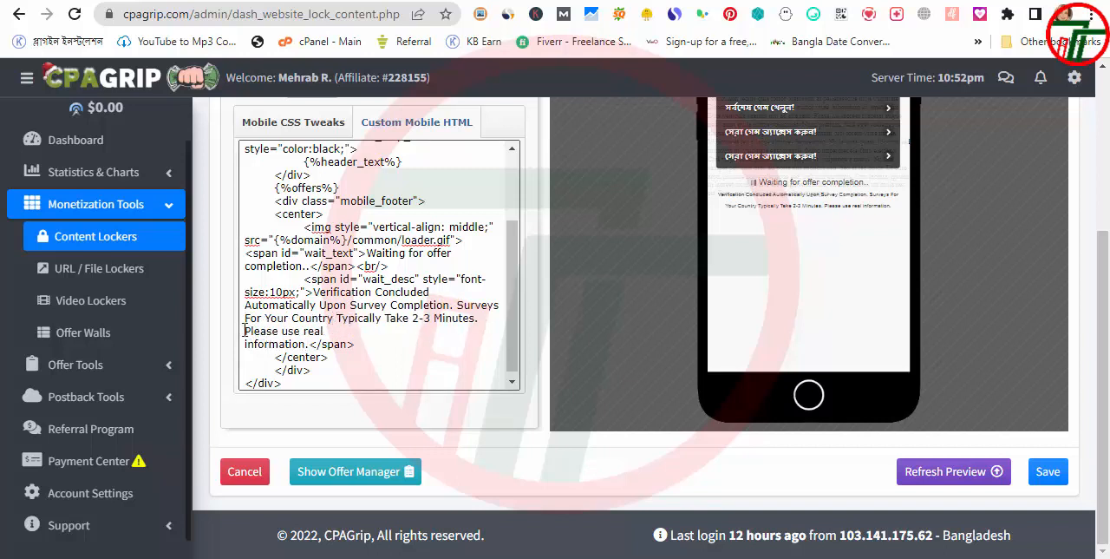
{"action": "key", "text": "BackSpace"}
{"action": "left_click", "coordinate": [246, 344]}
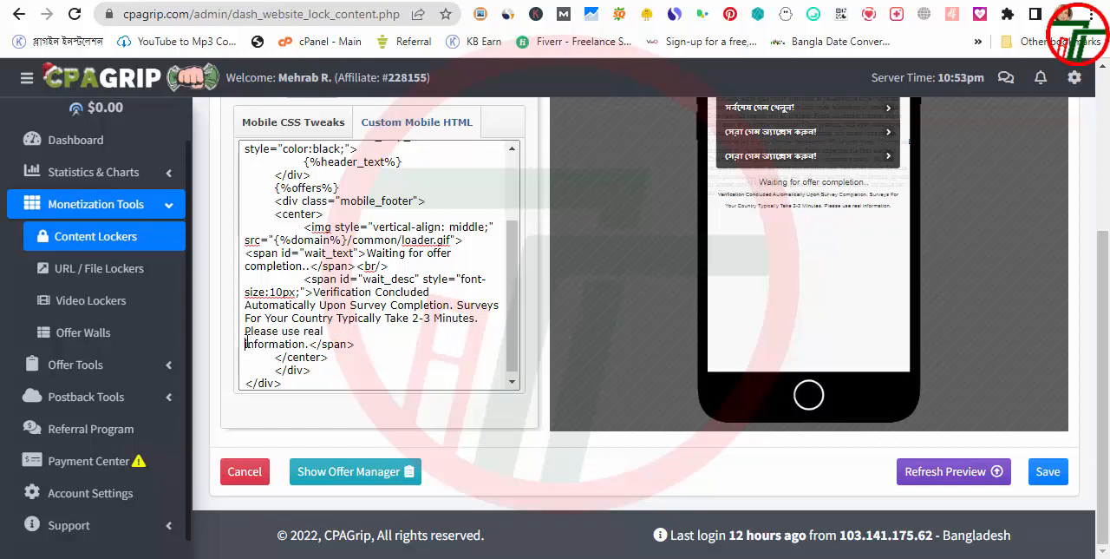
{"action": "key", "text": "BackSpace"}
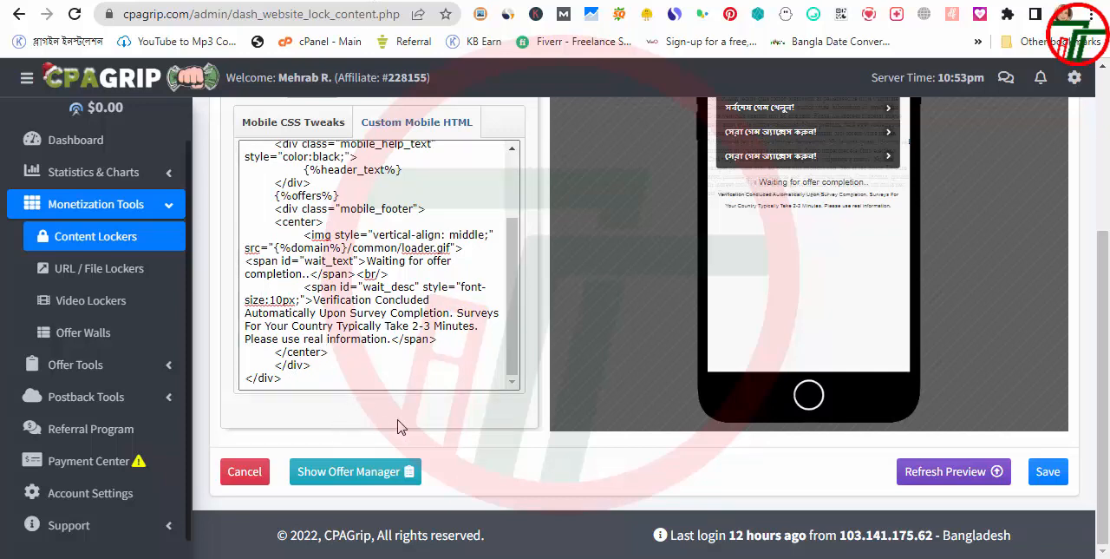
Set the wait_desc font size to 16px in the Custom Mobile HTML and check the text in the mobile preview
{"action": "scroll", "coordinate": [434, 356], "scroll_direction": "up", "scroll_amount": 2}
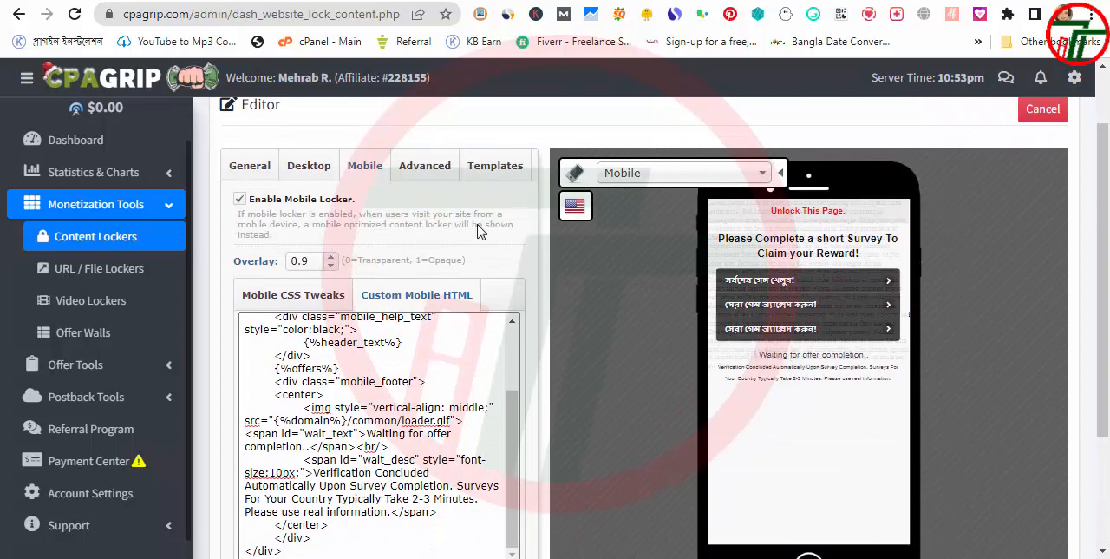
{"action": "scroll", "coordinate": [428, 367], "scroll_direction": "down", "scroll_amount": 2}
{"action": "left_click", "coordinate": [358, 366]}
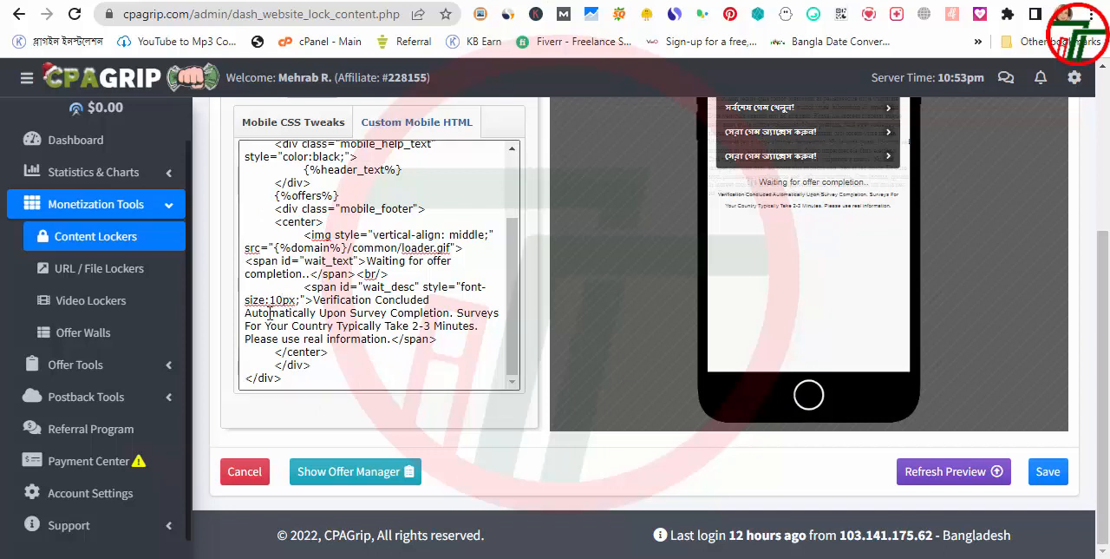
{"action": "left_click_drag", "start_coordinate": [254, 300], "coordinate": [260, 300]}
{"action": "key", "text": "BackSpace"}
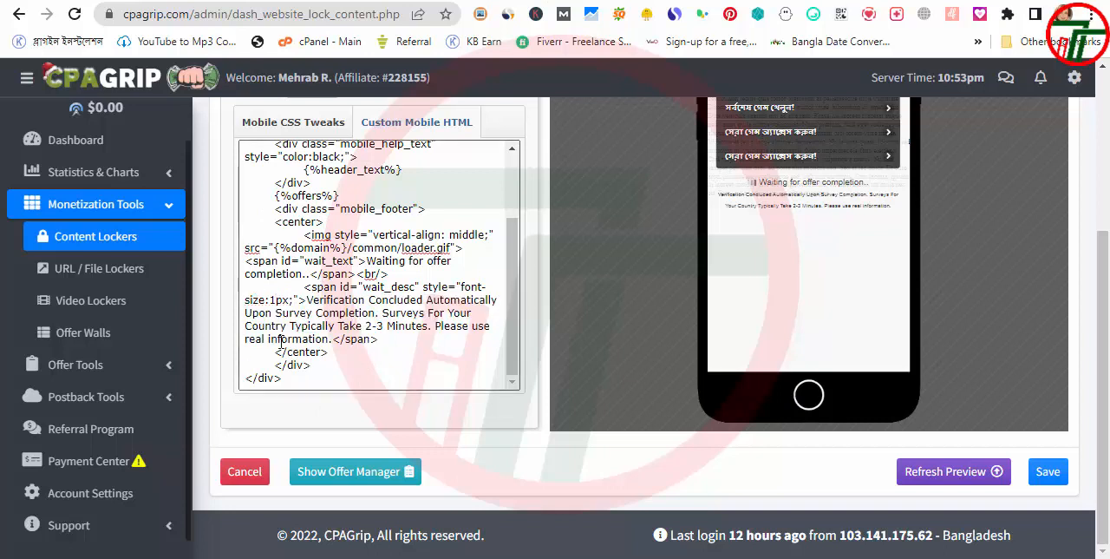
{"action": "type", "text": "6"}
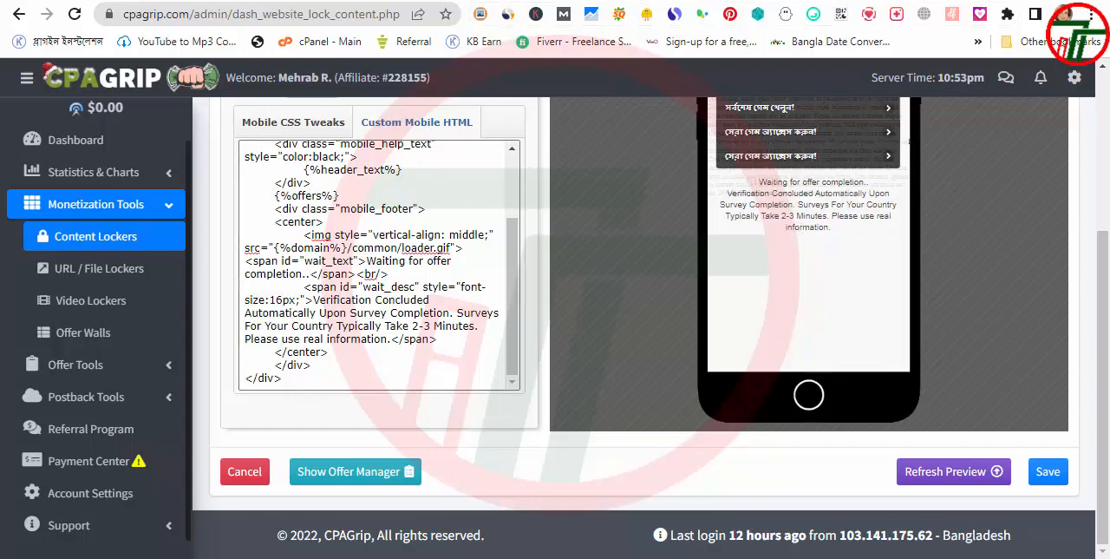
{"action": "scroll", "coordinate": [857, 375], "scroll_direction": "up", "scroll_amount": 1}
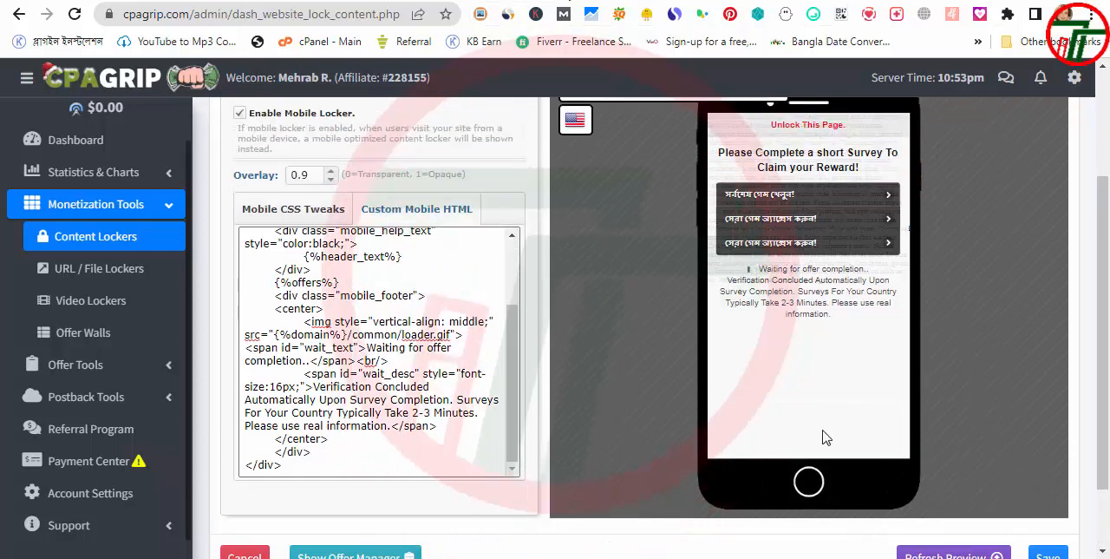
{"action": "scroll", "coordinate": [422, 442], "scroll_direction": "down", "scroll_amount": 1}
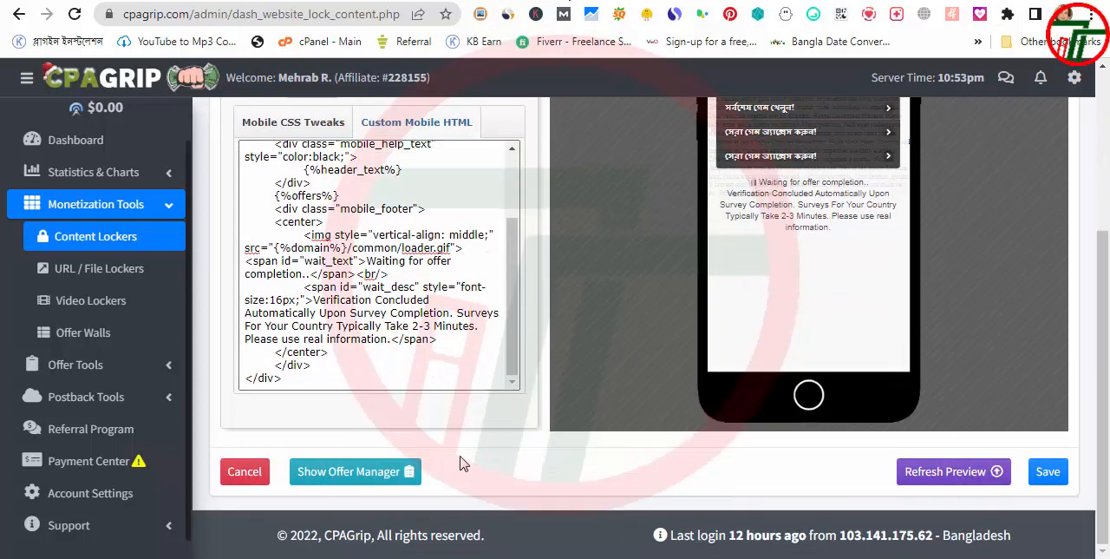
Open the locker's offer manager and look through the Bangladesh offers and the available country choices
{"action": "scroll", "coordinate": [466, 436], "scroll_direction": "up", "scroll_amount": 2}
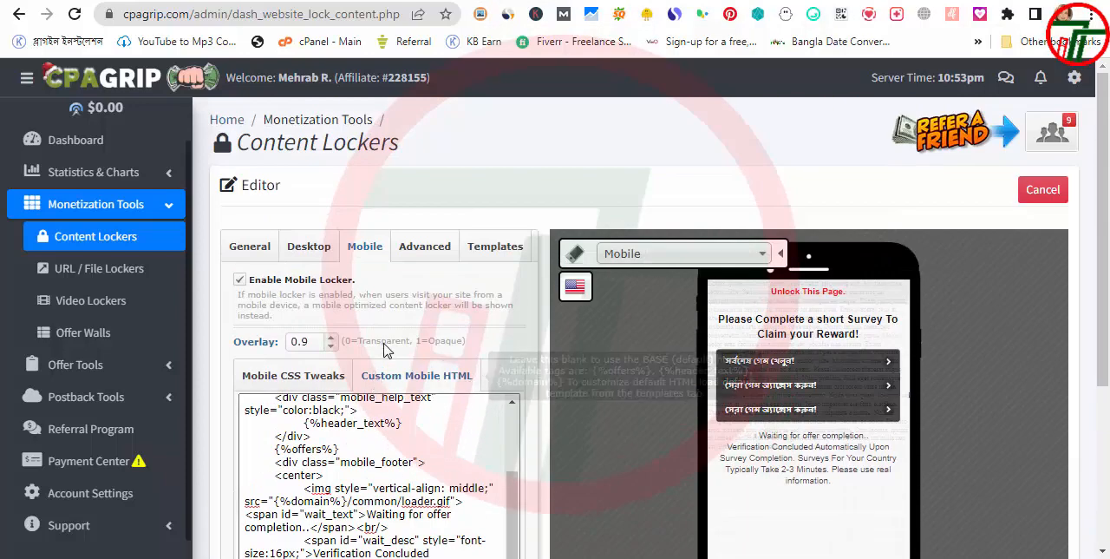
{"action": "scroll", "coordinate": [390, 361], "scroll_direction": "down", "scroll_amount": 2}
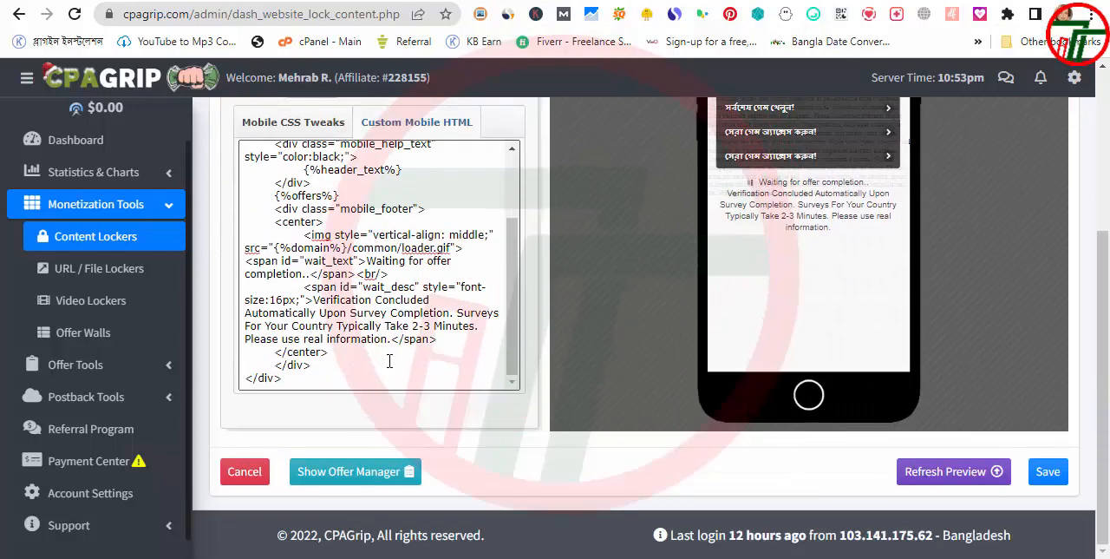
{"action": "left_click", "coordinate": [386, 487]}
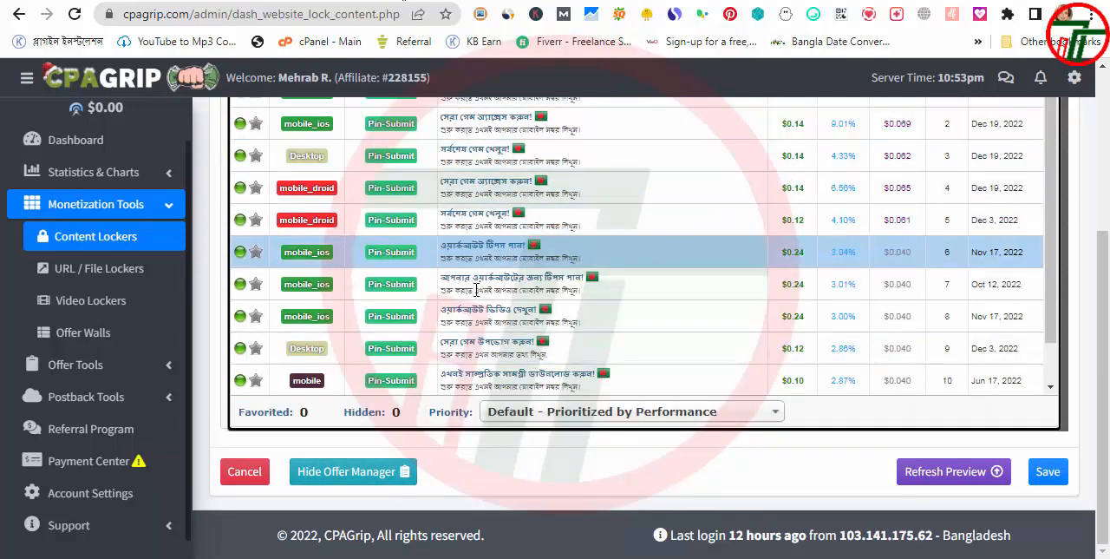
{"action": "scroll", "coordinate": [509, 335], "scroll_direction": "up", "scroll_amount": 3}
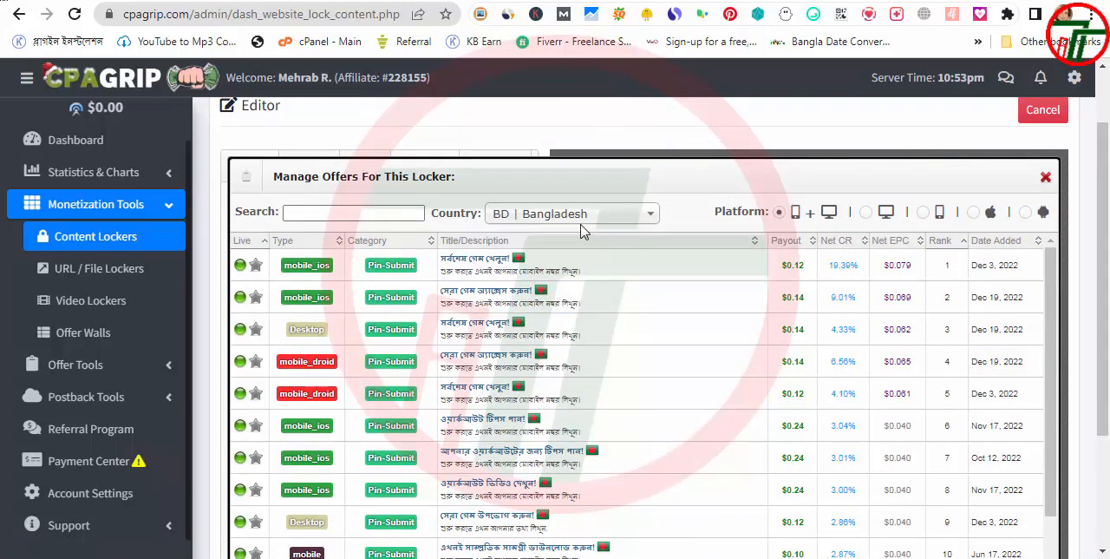
{"action": "left_click_drag", "start_coordinate": [573, 272], "coordinate": [440, 272]}
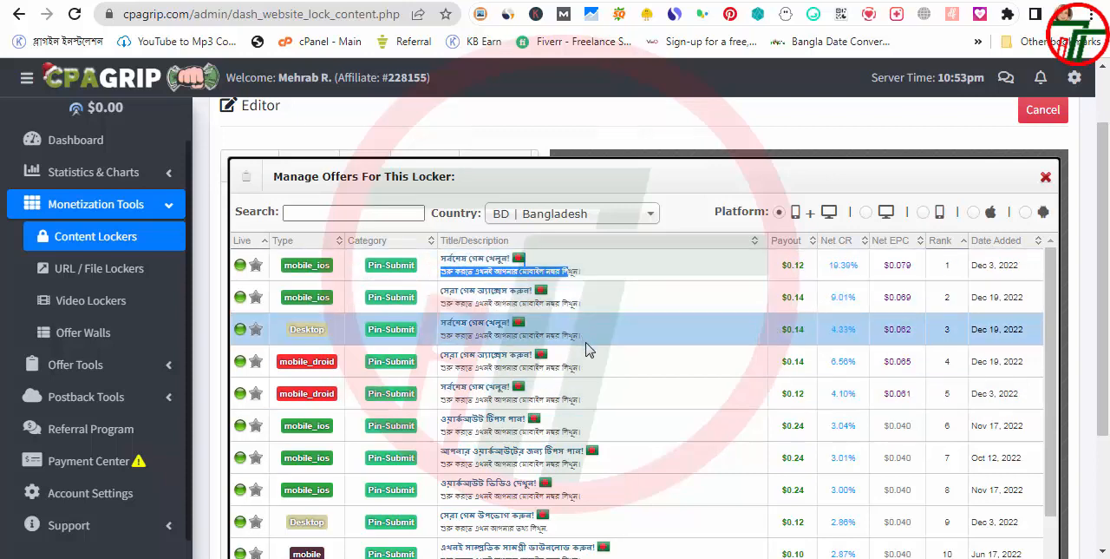
{"action": "left_click", "coordinate": [561, 221]}
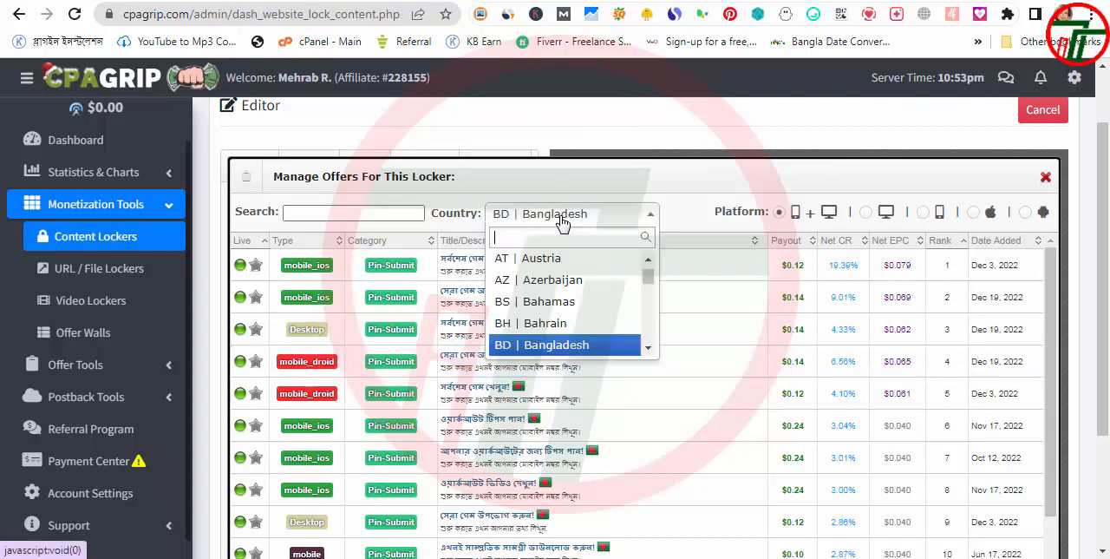
{"action": "left_click", "coordinate": [645, 178]}
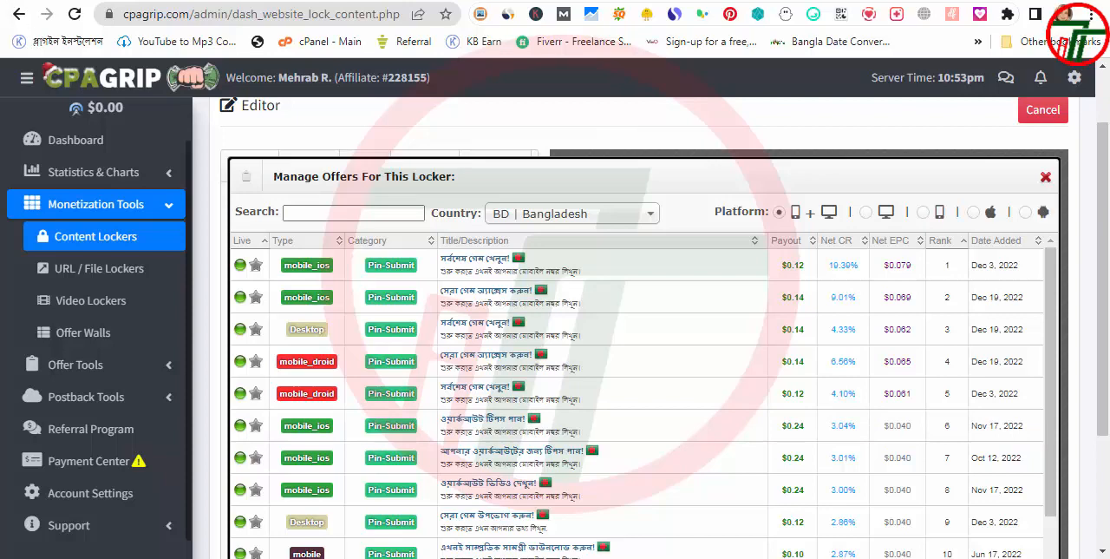
{"action": "scroll", "coordinate": [521, 365], "scroll_direction": "down", "scroll_amount": 4}
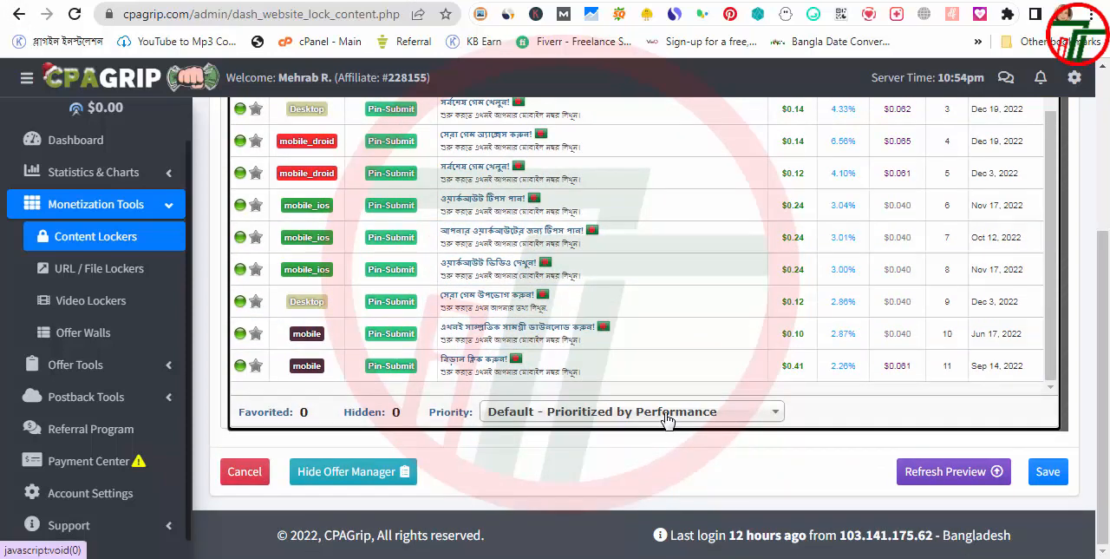
Choose "Default - Prioritized by Performance" as the offer priority and close the offer manager
{"action": "left_click", "coordinate": [728, 416]}
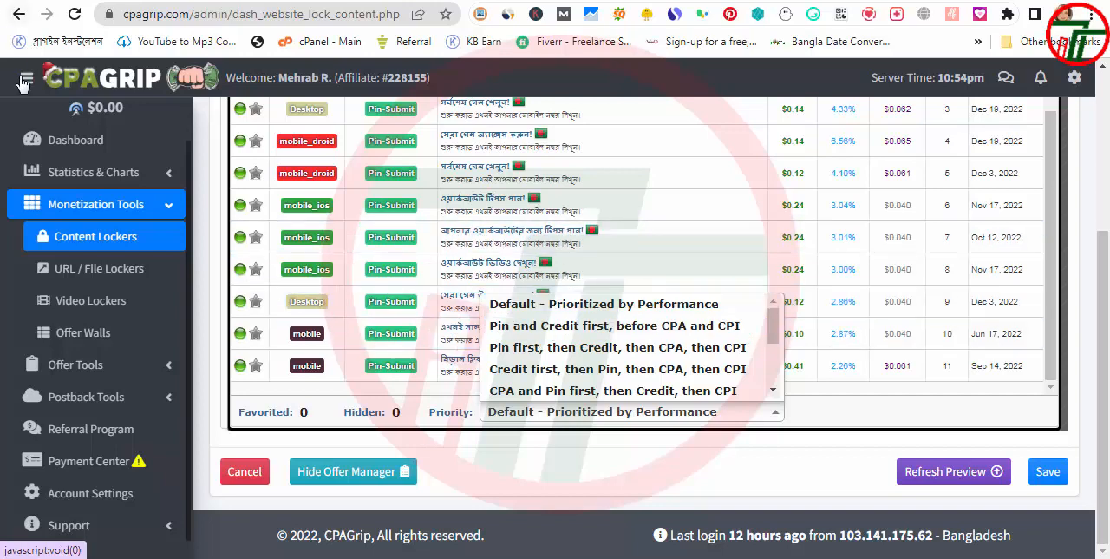
{"action": "left_click", "coordinate": [611, 305]}
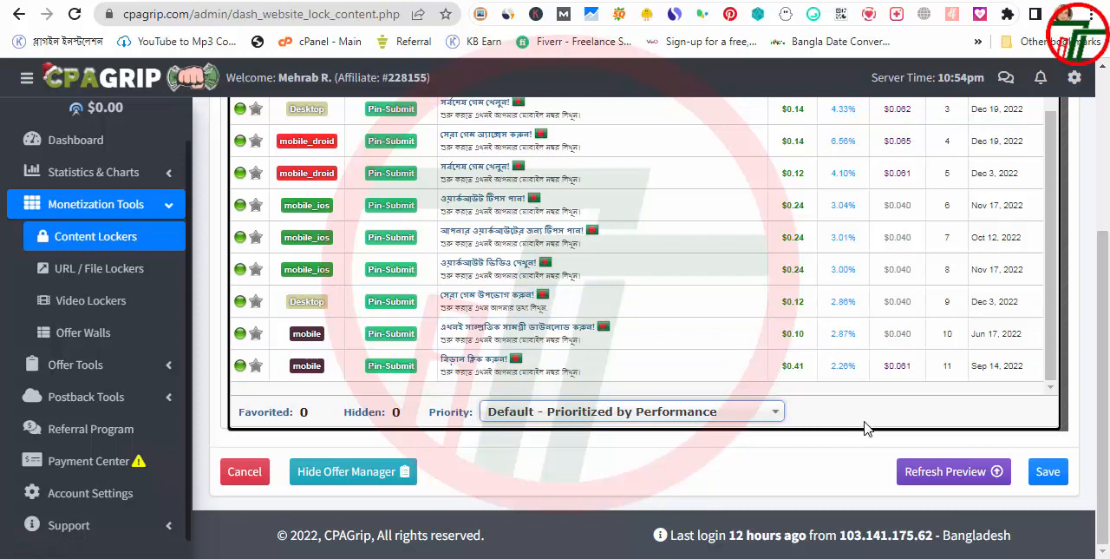
{"action": "scroll", "coordinate": [865, 434], "scroll_direction": "up", "scroll_amount": 2}
{"action": "scroll", "coordinate": [865, 433], "scroll_direction": "down", "scroll_amount": 2}
{"action": "scroll", "coordinate": [1037, 267], "scroll_direction": "up", "scroll_amount": 3}
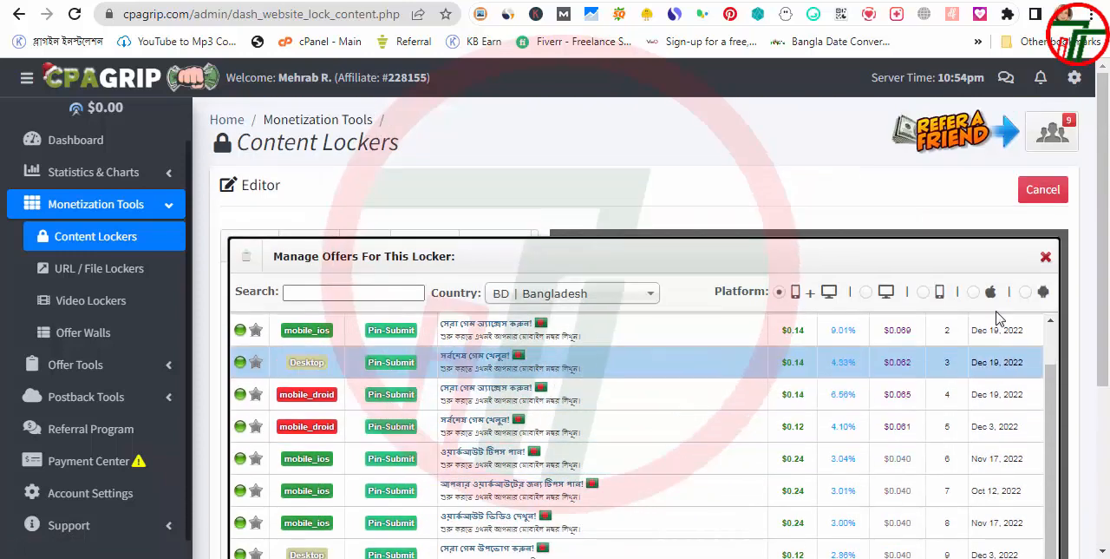
{"action": "left_click", "coordinate": [1046, 257]}
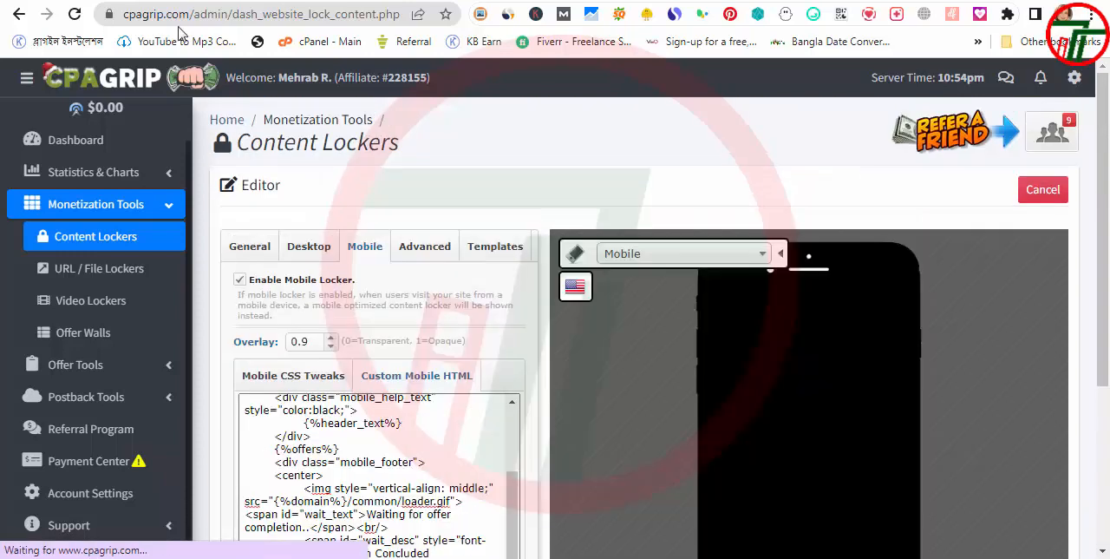
{"action": "left_click", "coordinate": [432, 252]}
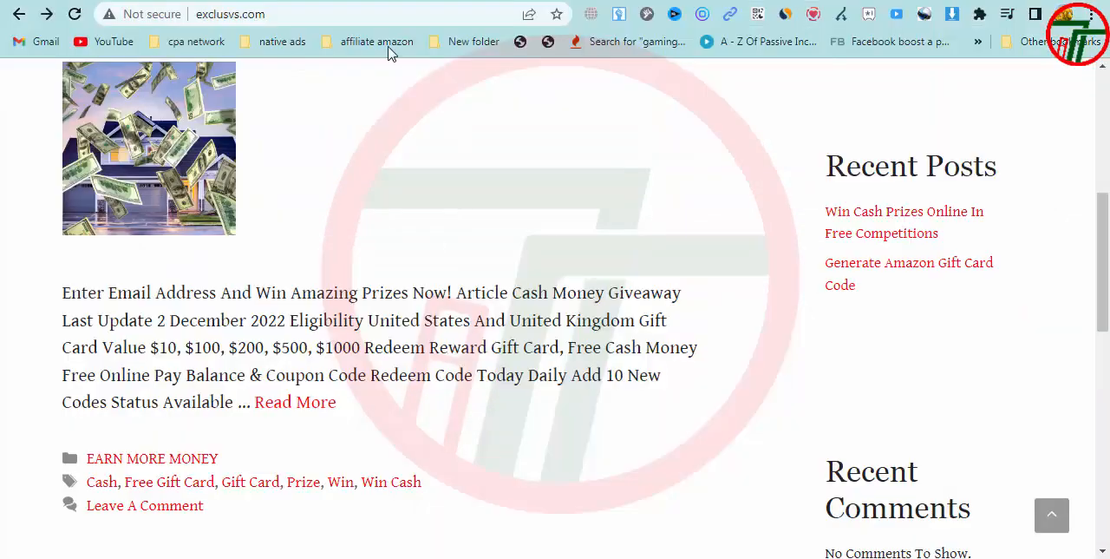
{"action": "left_click", "coordinate": [371, 13]}
{"action": "key", "text": "ctrl+c"}
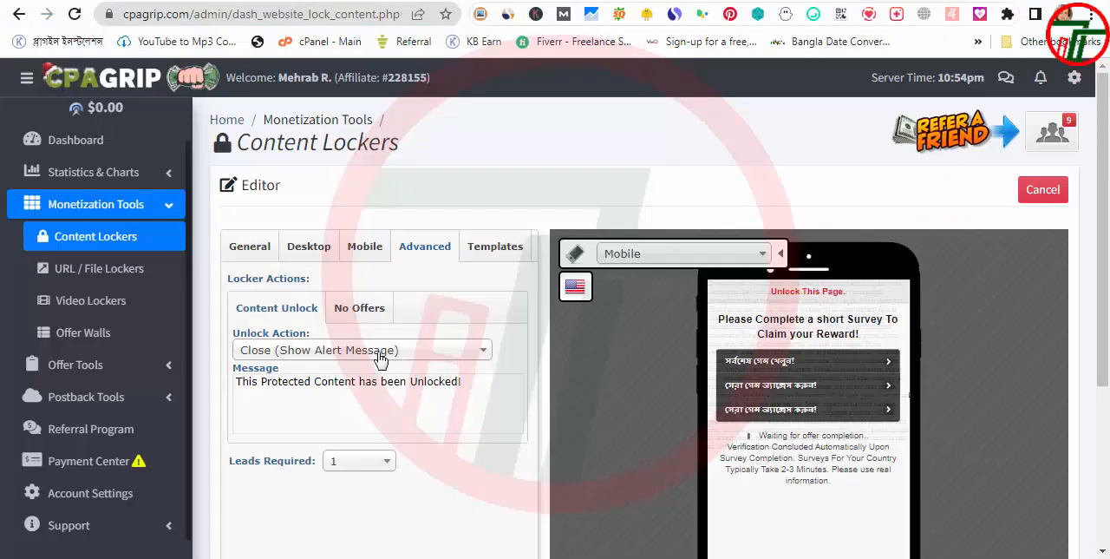
{"action": "left_click", "coordinate": [332, 351]}
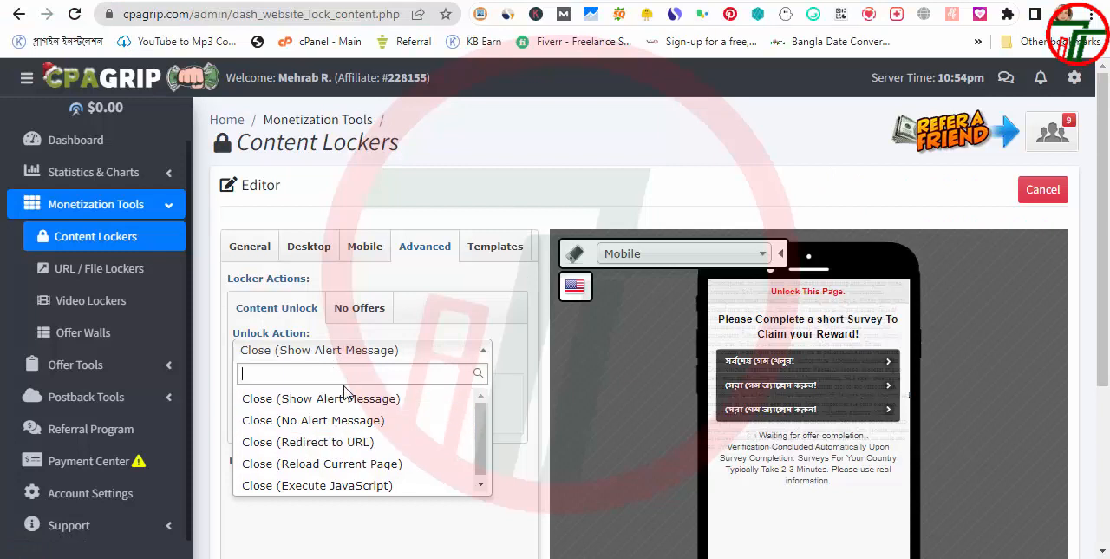
{"action": "left_click", "coordinate": [321, 534]}
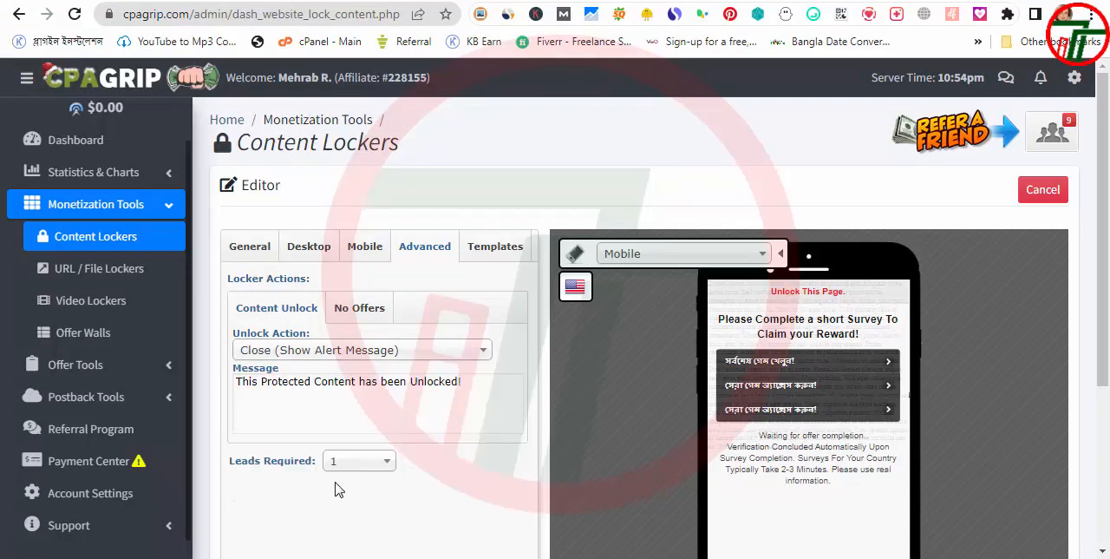
{"action": "scroll", "coordinate": [367, 362], "scroll_direction": "down", "scroll_amount": 1}
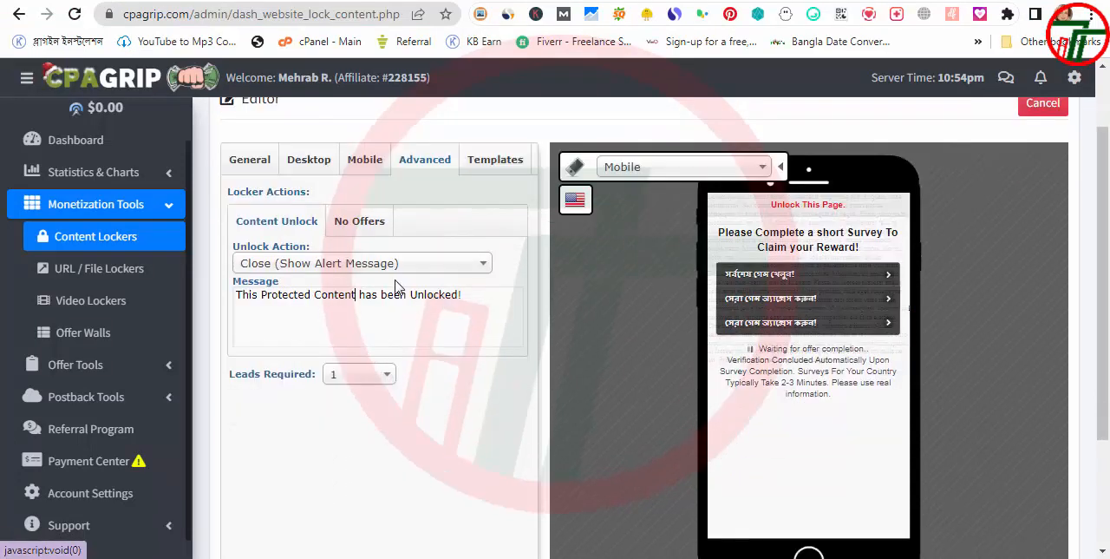
{"action": "left_click", "coordinate": [400, 271]}
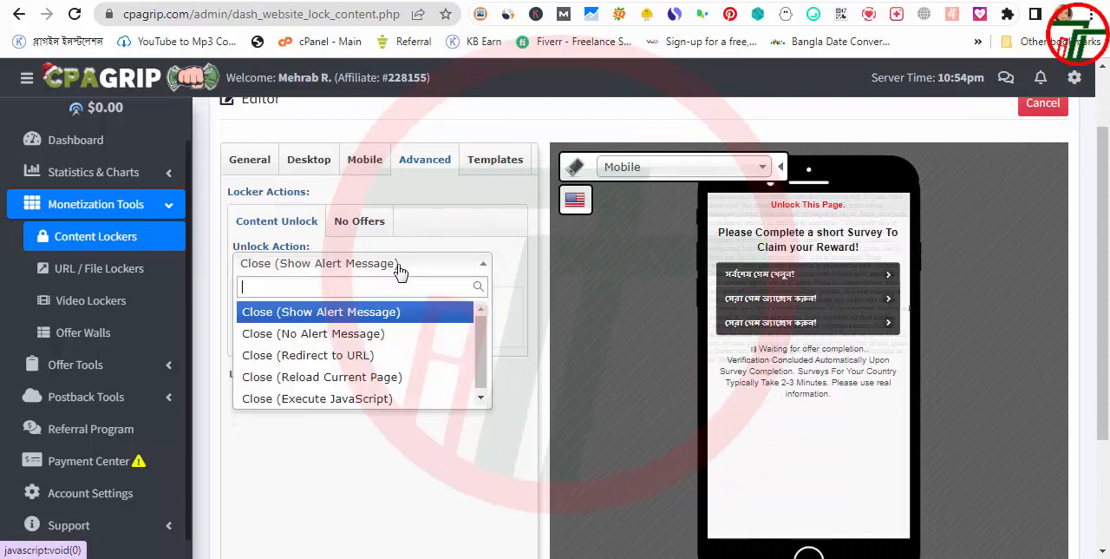
{"action": "left_click", "coordinate": [358, 355]}
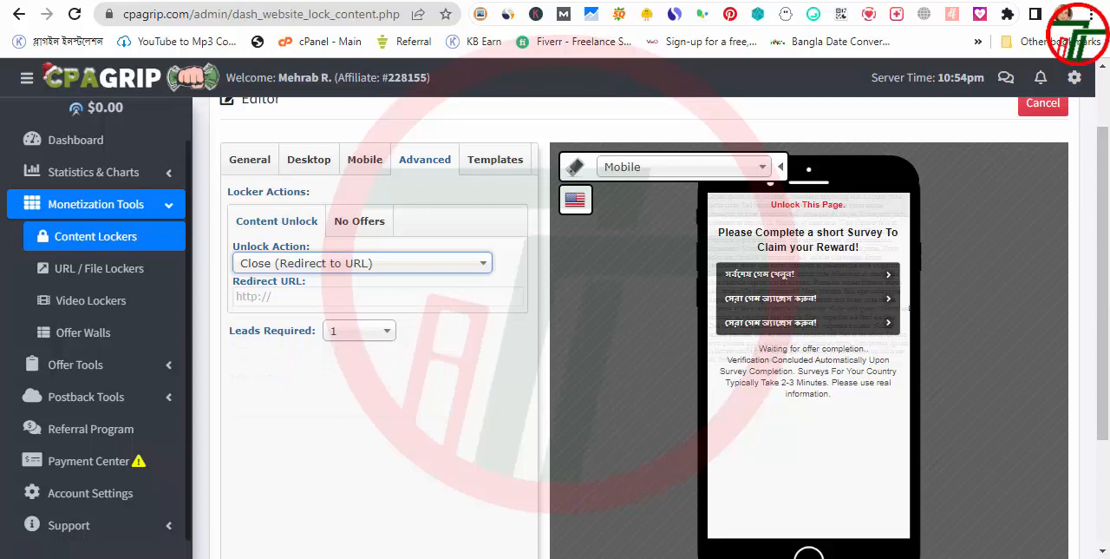
{"action": "left_click", "coordinate": [333, 298]}
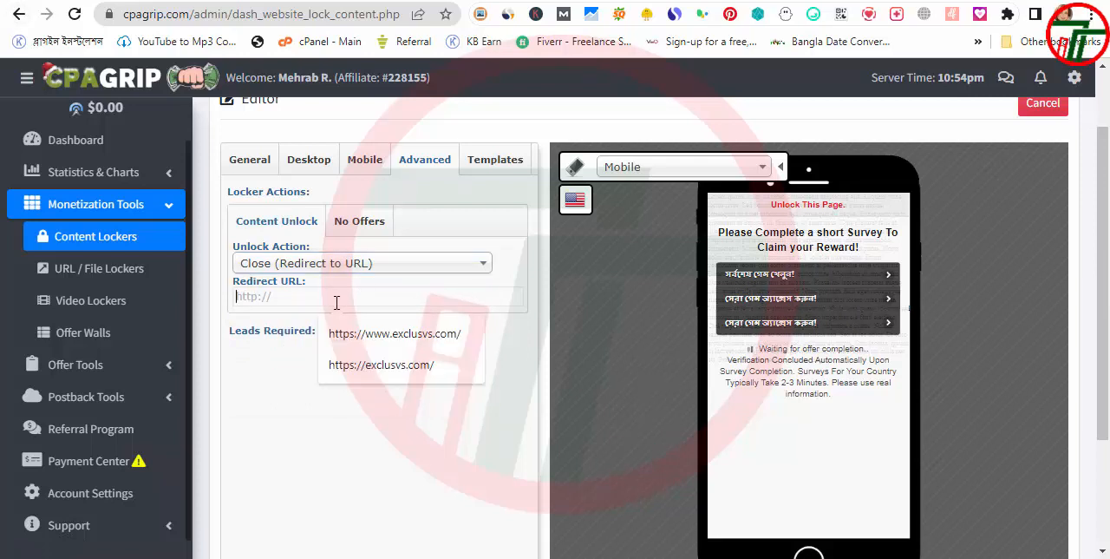
{"action": "key", "text": "ctrl+v"}
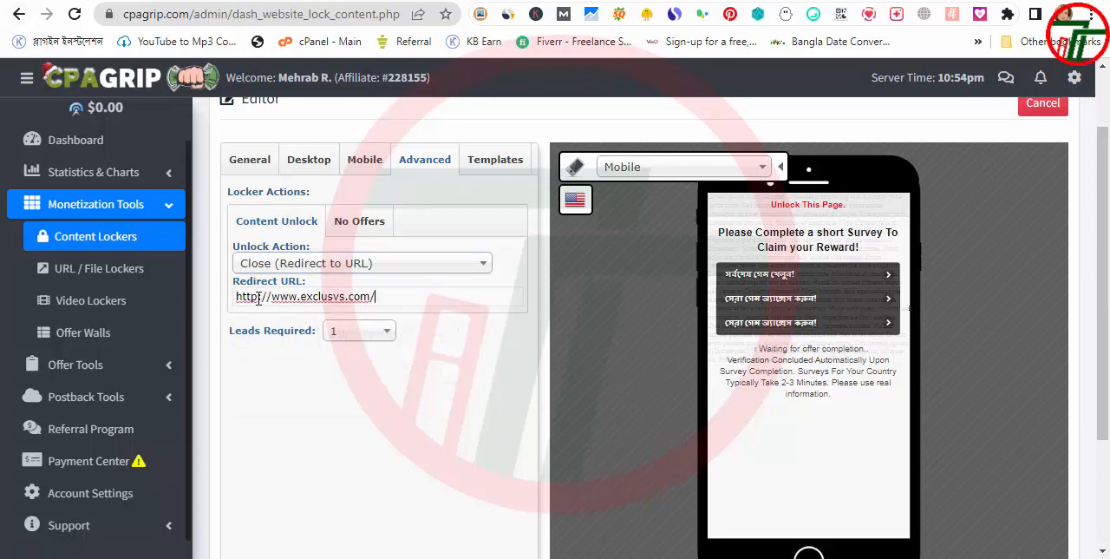
{"action": "type", "text": "s"}
{"action": "left_click", "coordinate": [358, 417]}
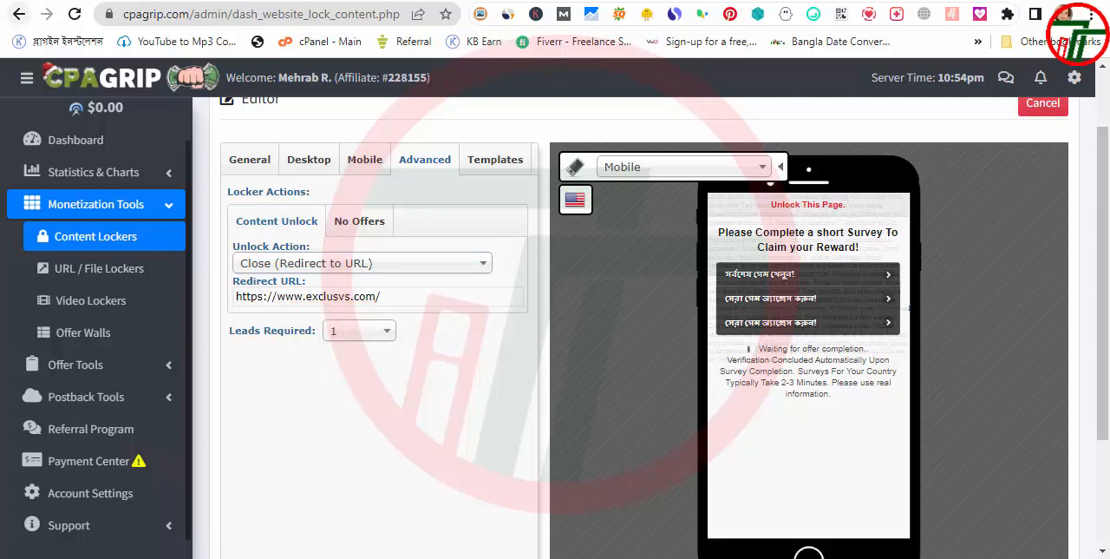
{"action": "left_click", "coordinate": [386, 219]}
{"action": "left_click", "coordinate": [365, 266]}
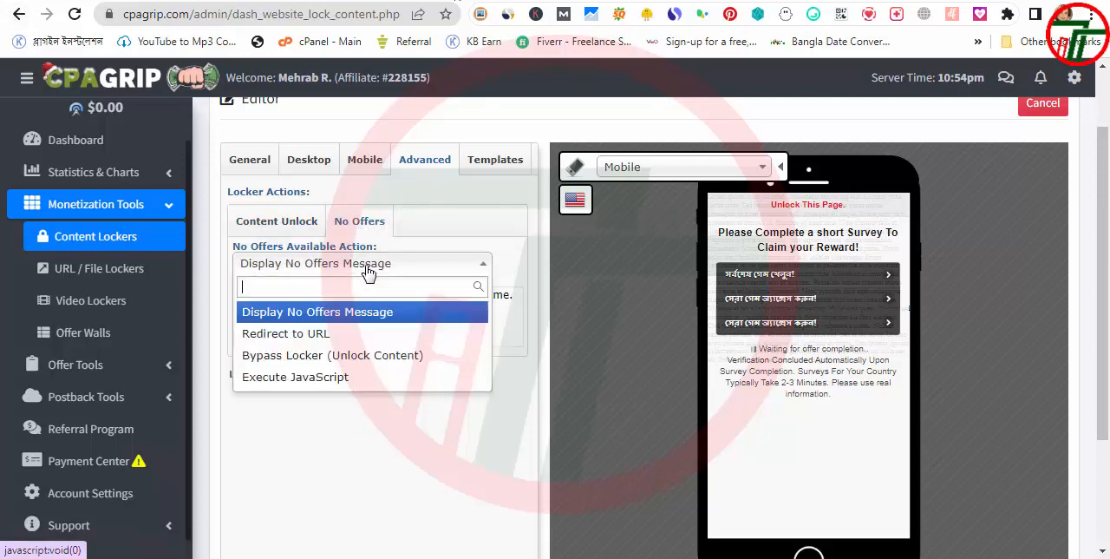
{"action": "left_click", "coordinate": [366, 222]}
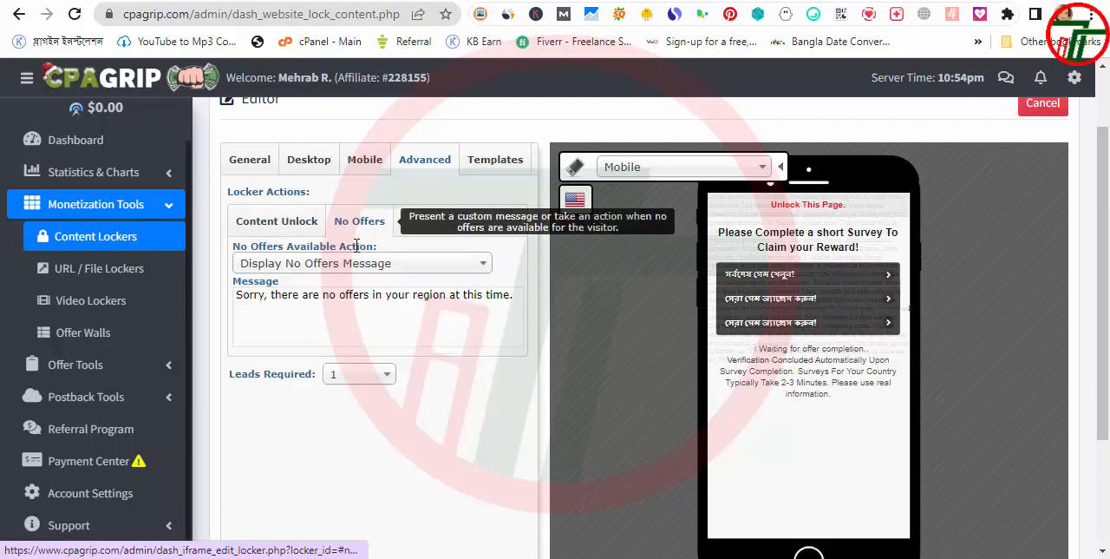
{"action": "left_click", "coordinate": [359, 267]}
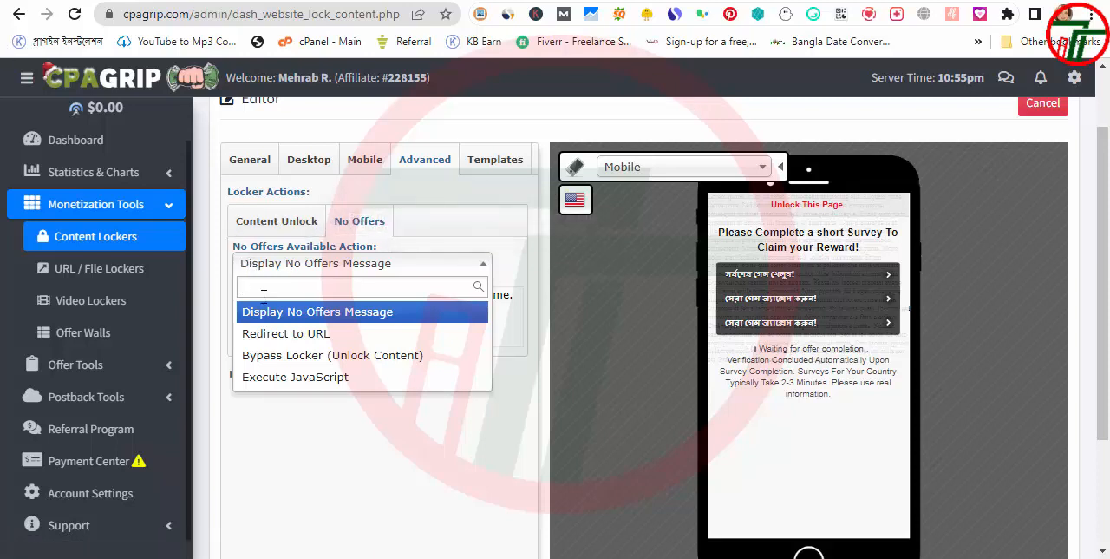
{"action": "left_click", "coordinate": [314, 343]}
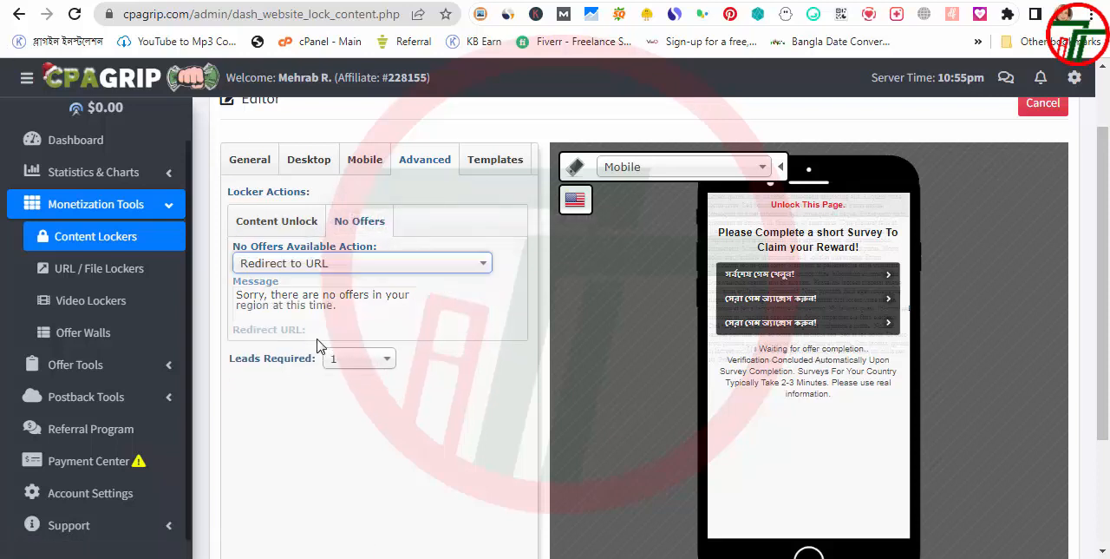
{"action": "left_click", "coordinate": [328, 299]}
{"action": "key", "text": "ctrl+v"}
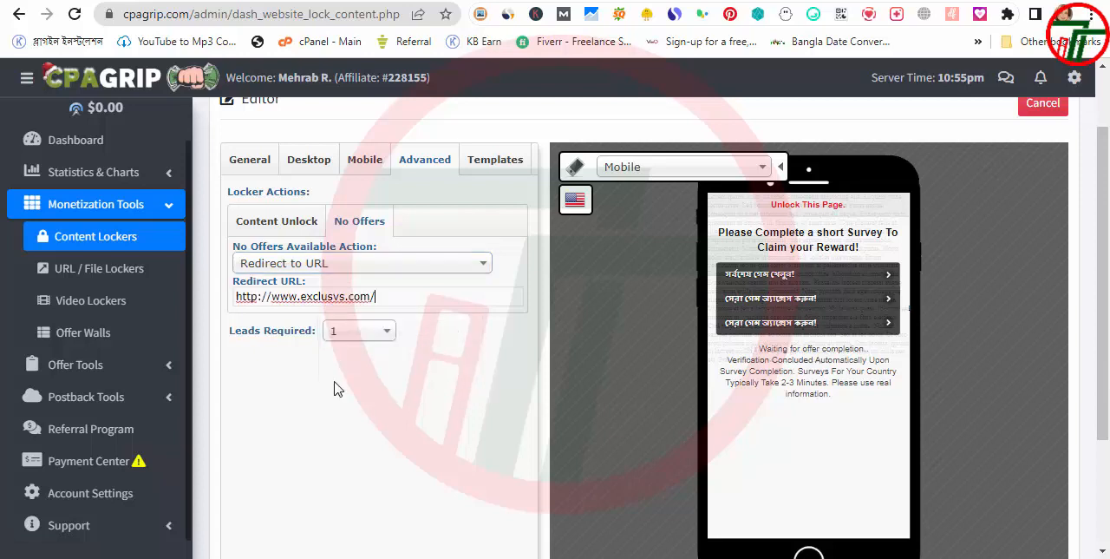
Look through the mobile and desktop locker templates without applying one
{"action": "left_click", "coordinate": [490, 162]}
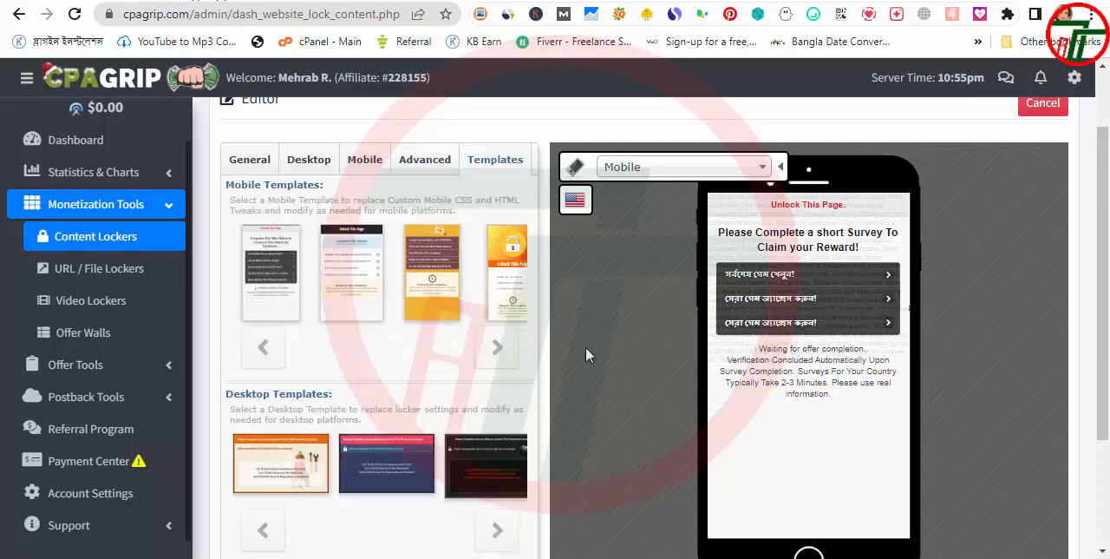
{"action": "left_click", "coordinate": [502, 350]}
{"action": "scroll", "coordinate": [494, 361], "scroll_direction": "down", "scroll_amount": 3}
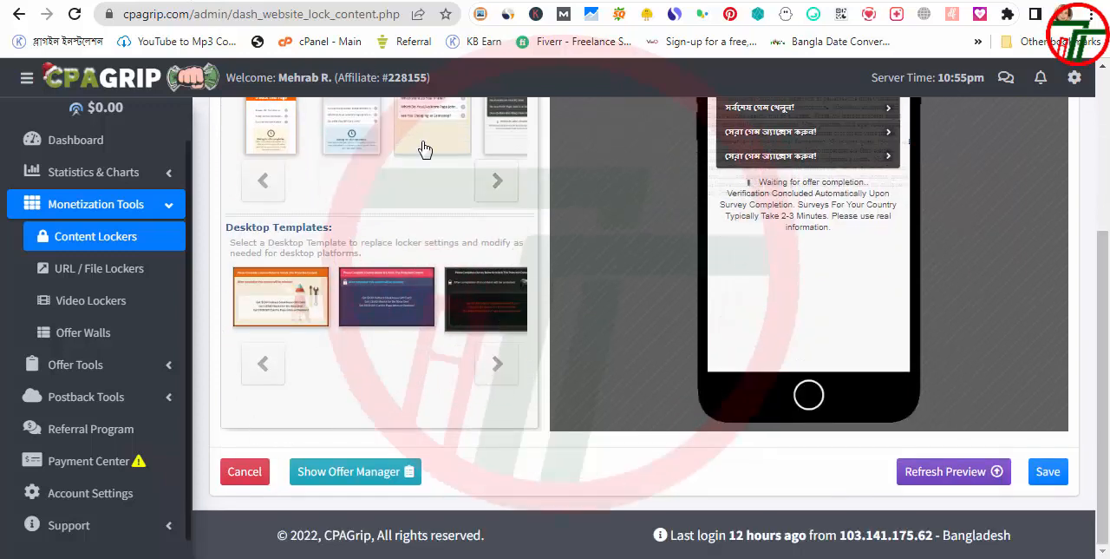
{"action": "left_click", "coordinate": [498, 375]}
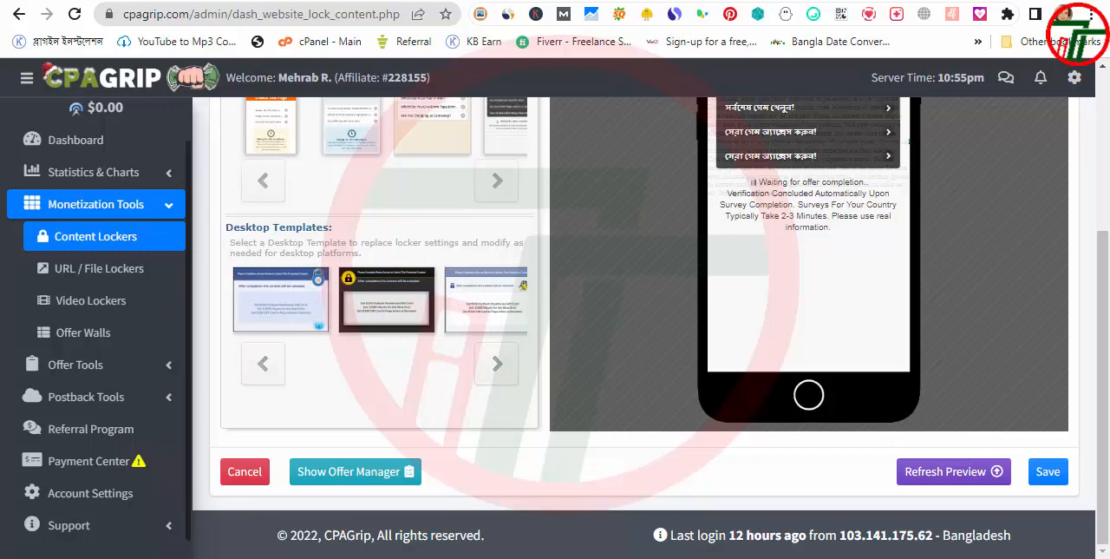
{"action": "left_click", "coordinate": [496, 368]}
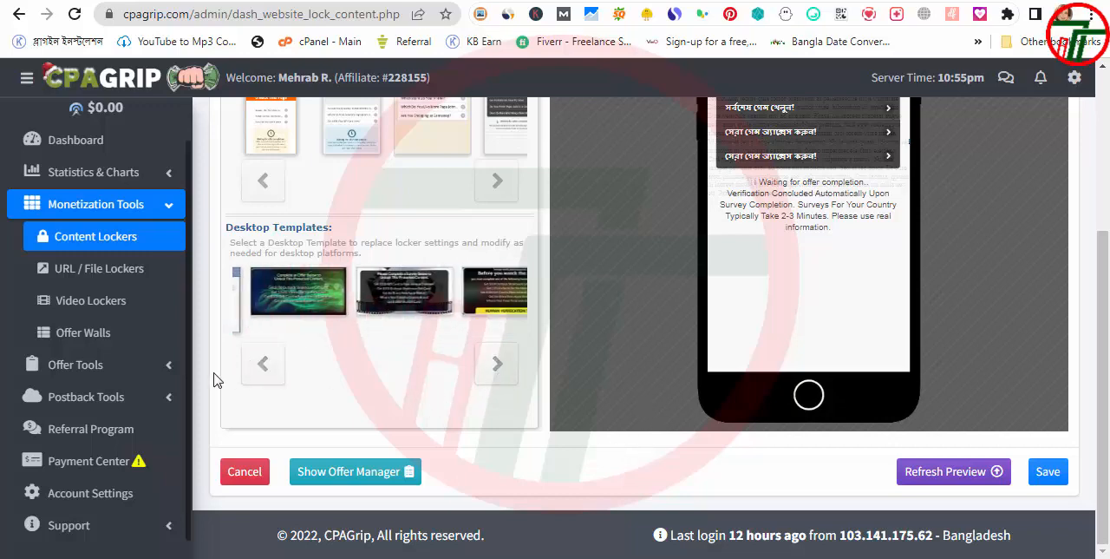
{"action": "scroll", "coordinate": [619, 281], "scroll_direction": "up", "scroll_amount": 2}
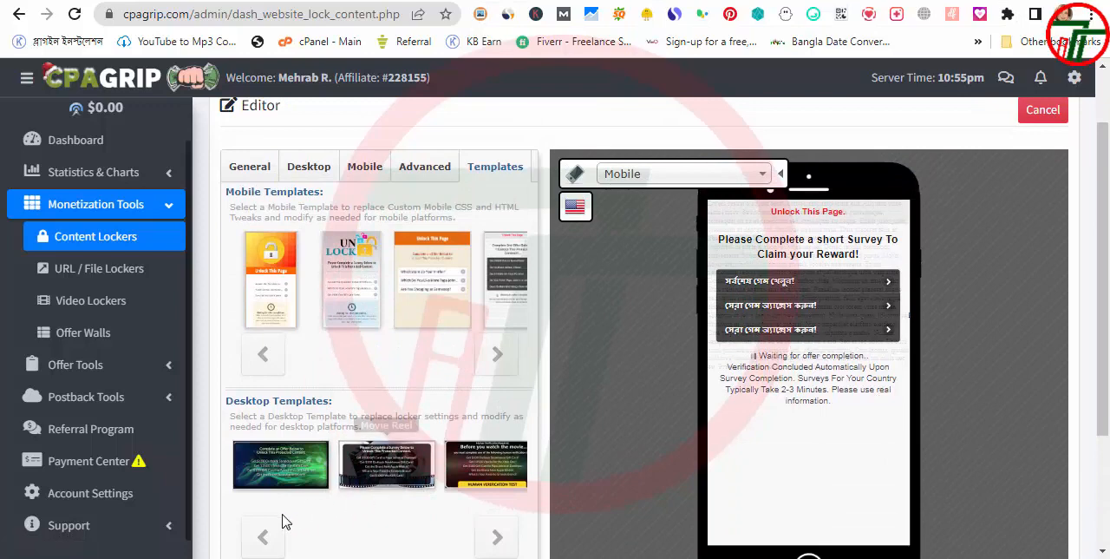
Review the locker's general and desktop settings and save the content locker
{"action": "left_click", "coordinate": [251, 170]}
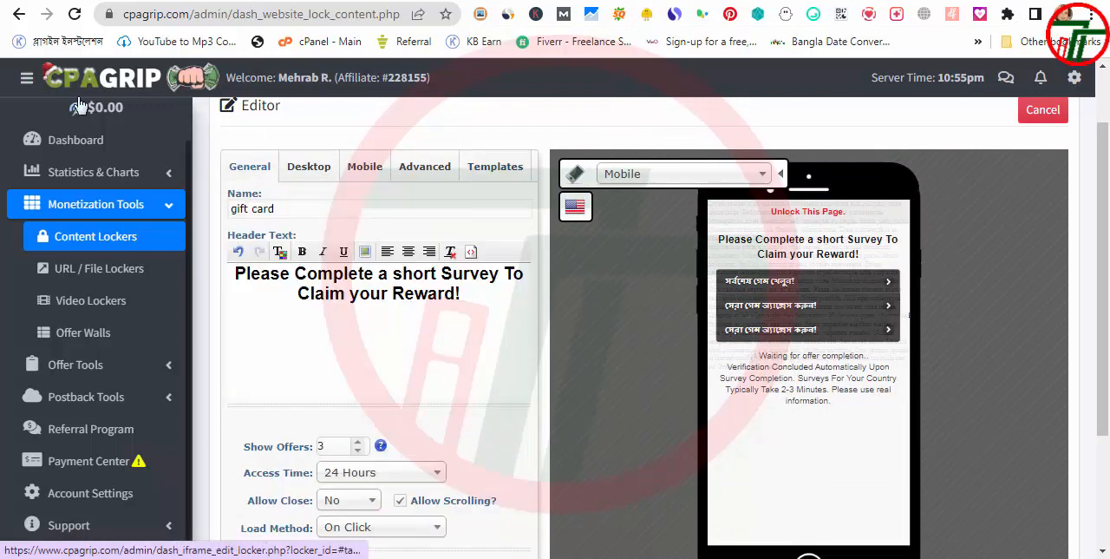
{"action": "scroll", "coordinate": [334, 248], "scroll_direction": "down", "scroll_amount": 2}
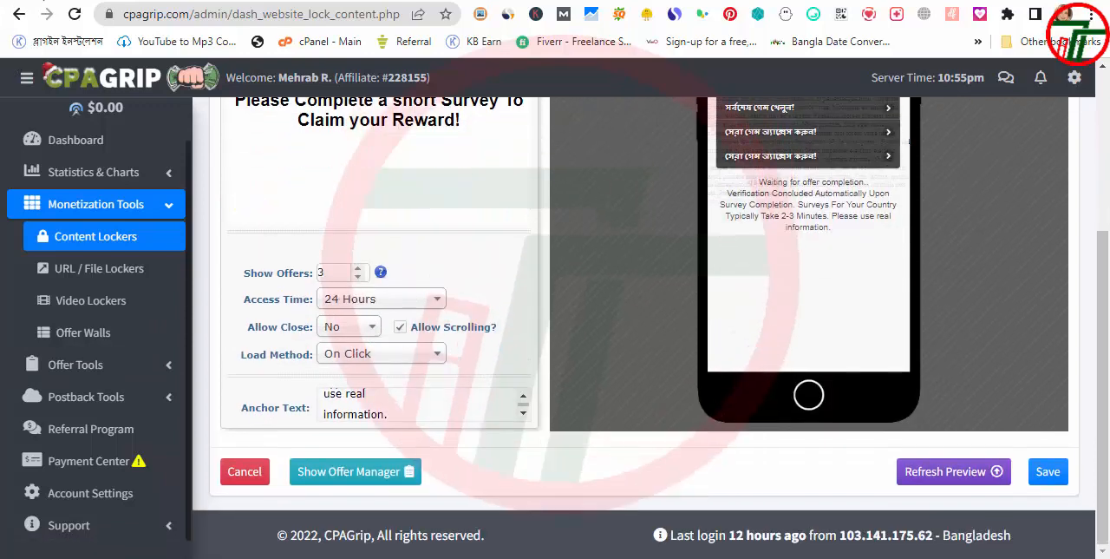
{"action": "left_click", "coordinate": [1054, 471]}
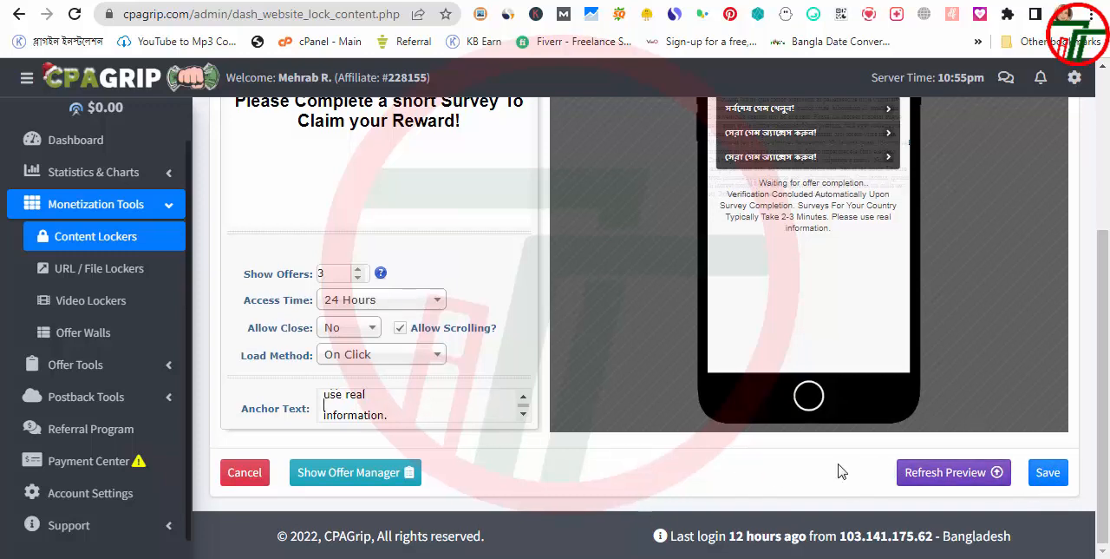
{"action": "scroll", "coordinate": [837, 466], "scroll_direction": "up", "scroll_amount": 2}
{"action": "left_click", "coordinate": [317, 172]}
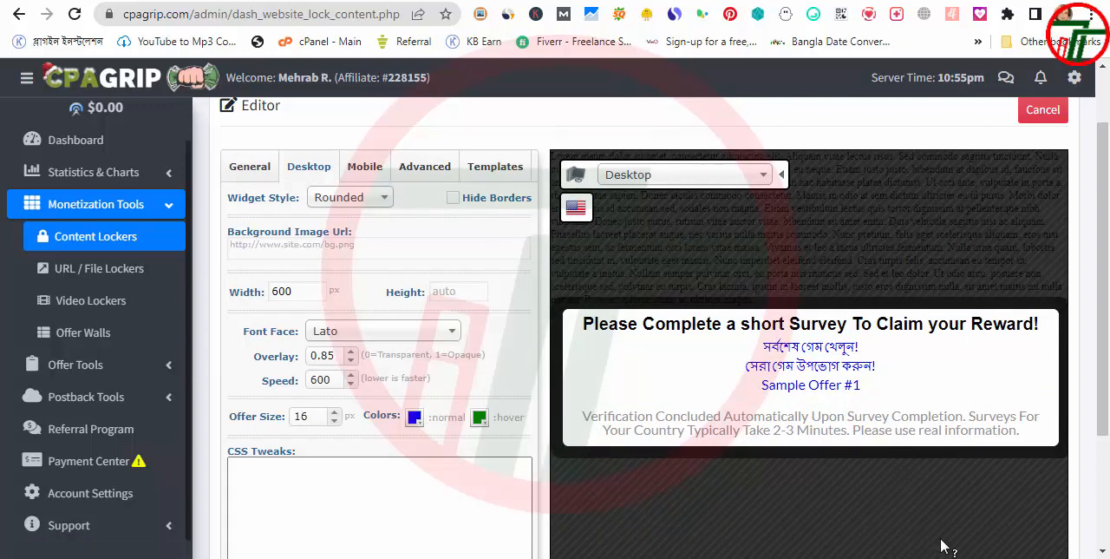
{"action": "scroll", "coordinate": [943, 545], "scroll_direction": "down", "scroll_amount": 2}
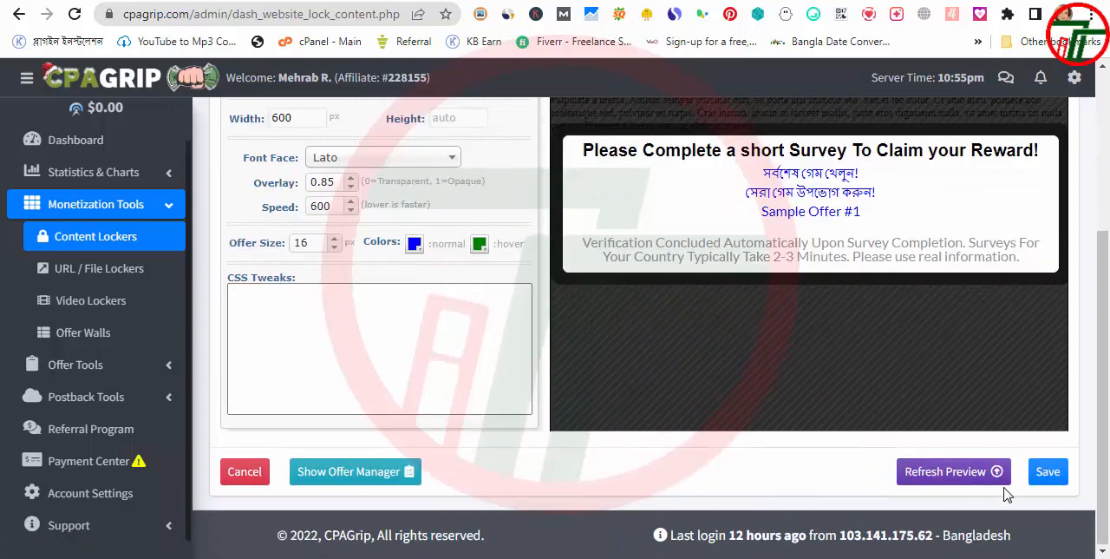
{"action": "left_click", "coordinate": [1051, 473]}
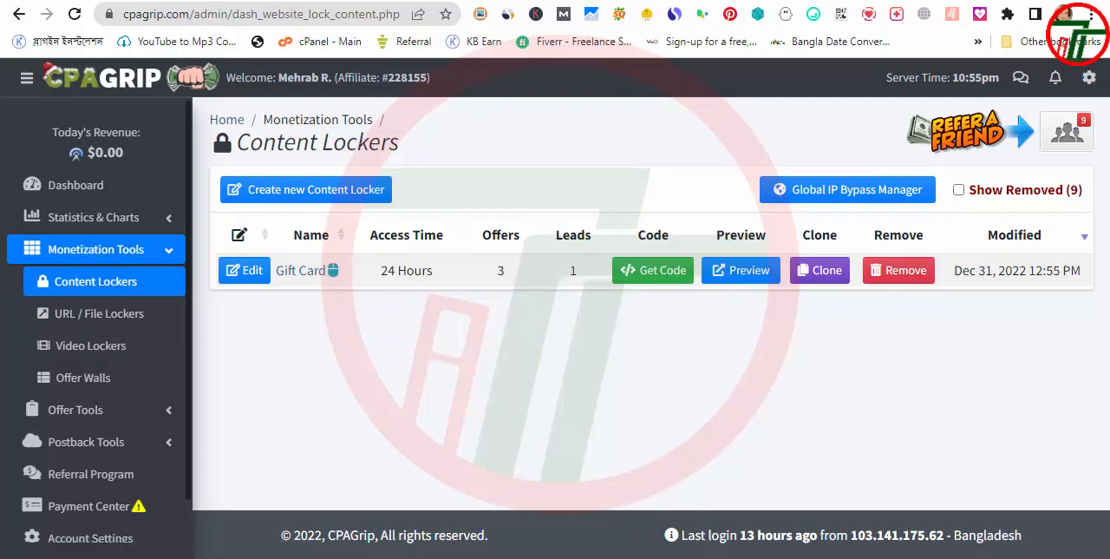
Generate the Gift Card locker's code, copy the script and read where to place it within the head tags
{"action": "left_click", "coordinate": [664, 275]}
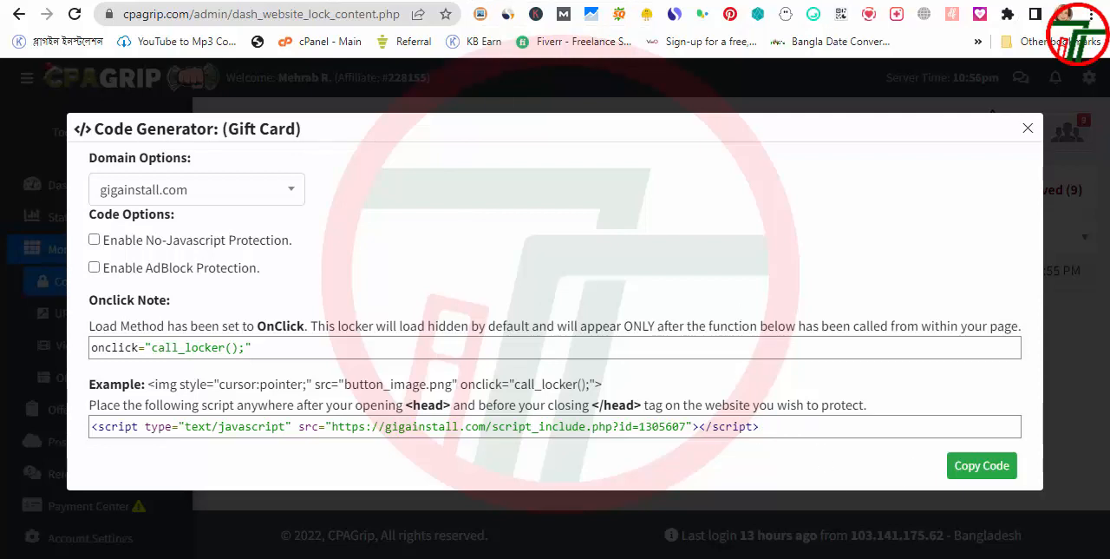
{"action": "left_click", "coordinate": [991, 468]}
{"action": "left_click_drag", "start_coordinate": [180, 405], "coordinate": [452, 410]}
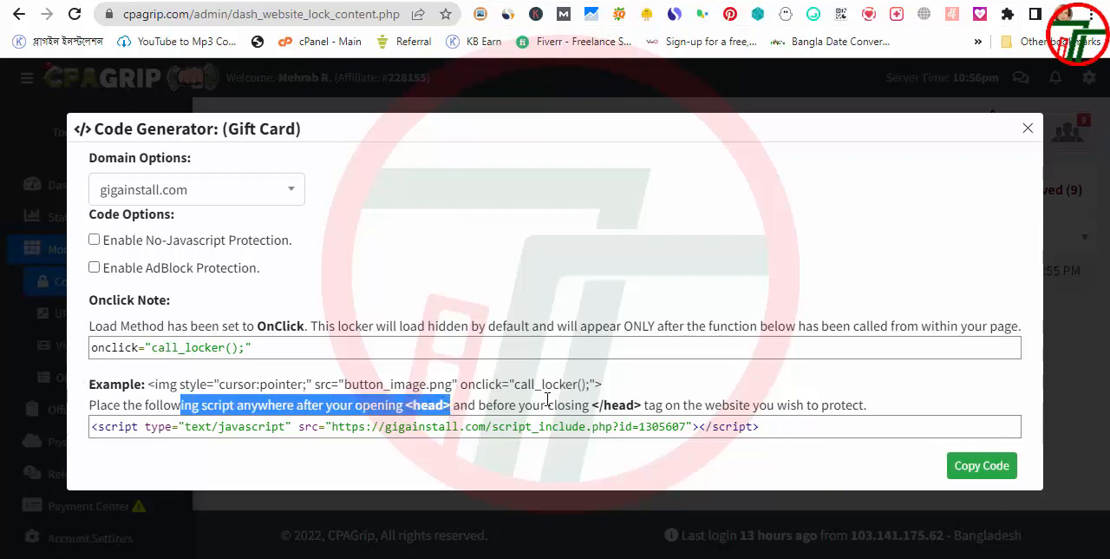
{"action": "left_click_drag", "start_coordinate": [582, 405], "coordinate": [739, 405]}
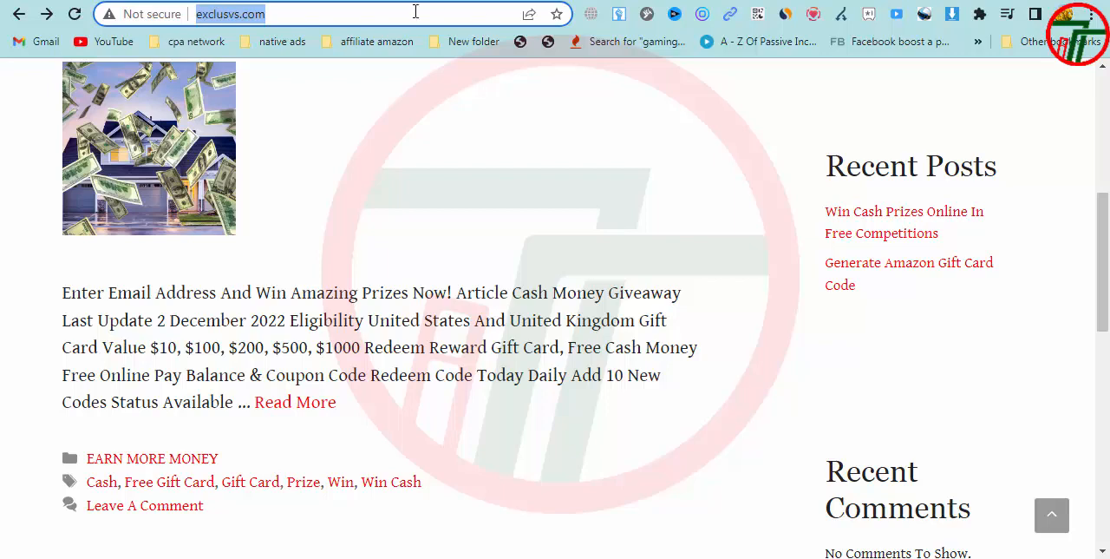
{"action": "key", "text": "Return"}
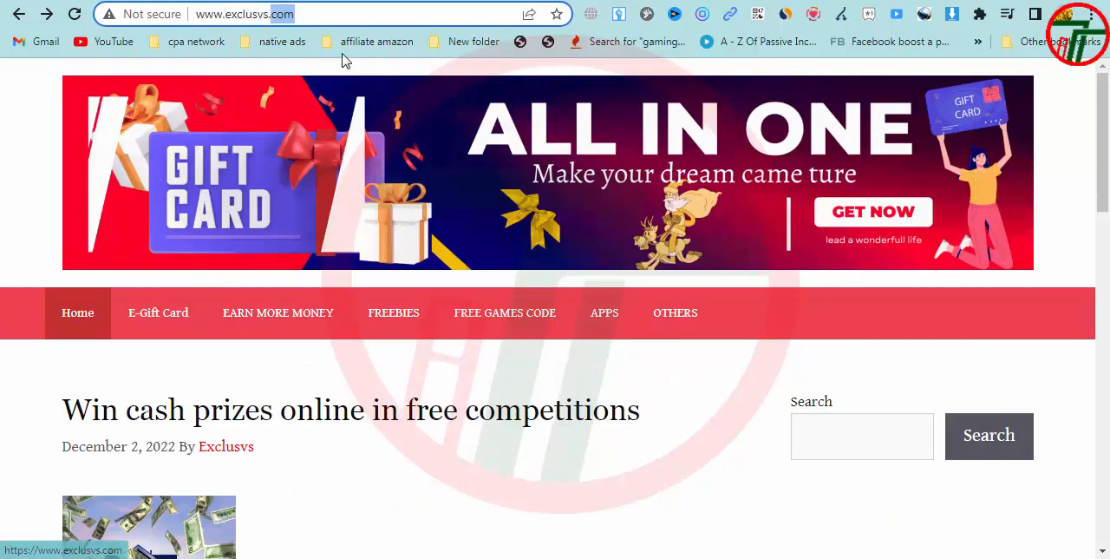
{"action": "left_click", "coordinate": [351, 7]}
{"action": "type", "text": "/"}
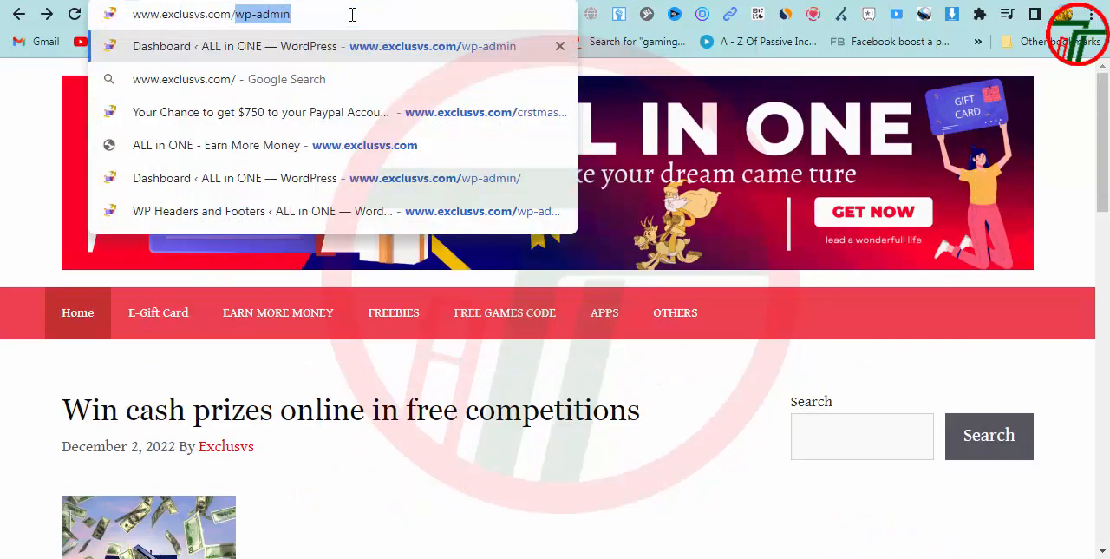
{"action": "key", "text": "Down"}
{"action": "key", "text": "Down"}
{"action": "key", "text": "Down"}
{"action": "key", "text": "Down"}
{"action": "key", "text": "Return"}
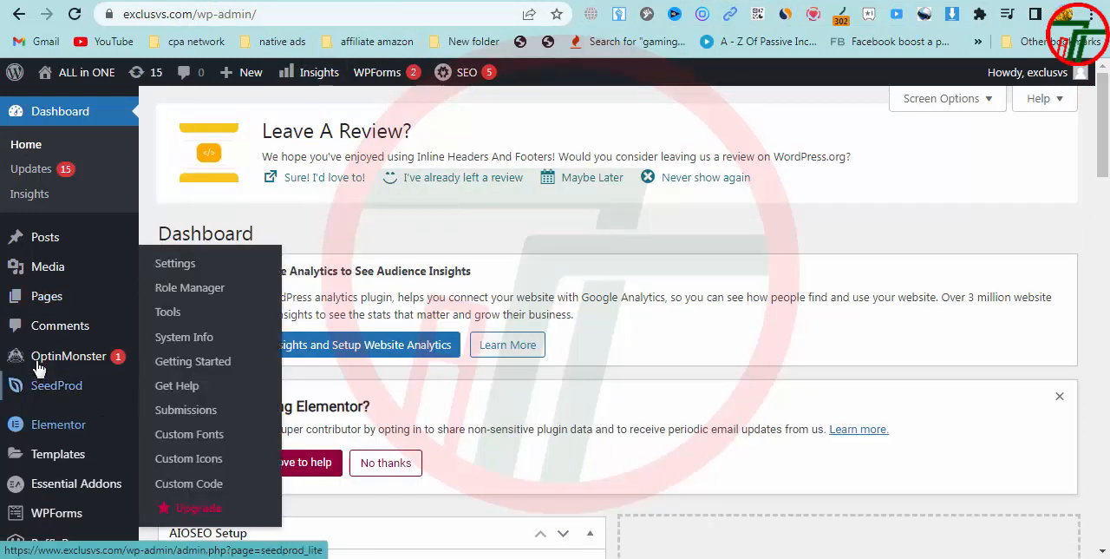
Open the WordPress Plugins page in a new browser tab
{"action": "scroll", "coordinate": [61, 451], "scroll_direction": "down", "scroll_amount": 1}
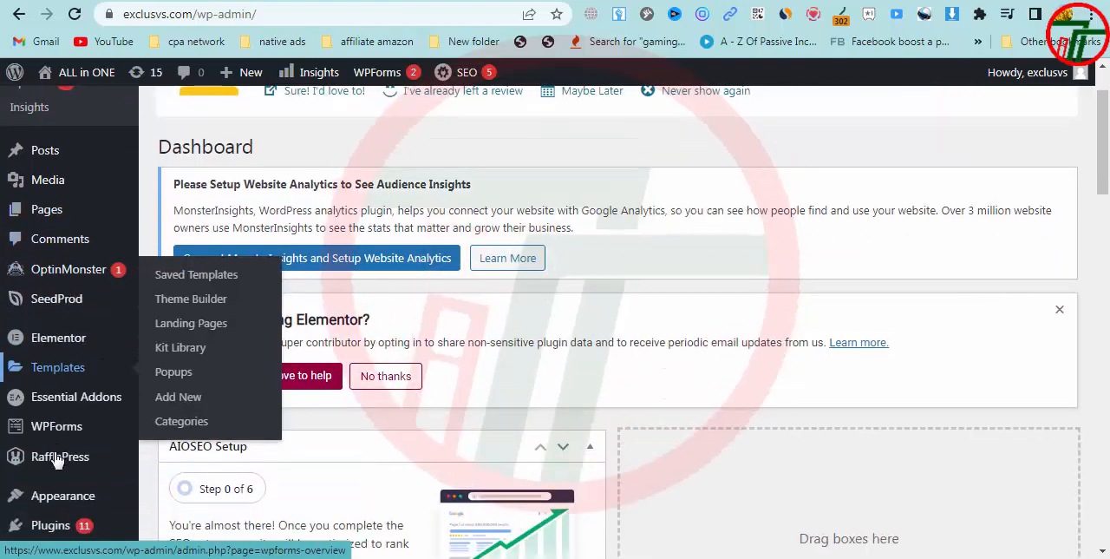
{"action": "scroll", "coordinate": [57, 459], "scroll_direction": "down", "scroll_amount": 1}
{"action": "right_click", "coordinate": [52, 436]}
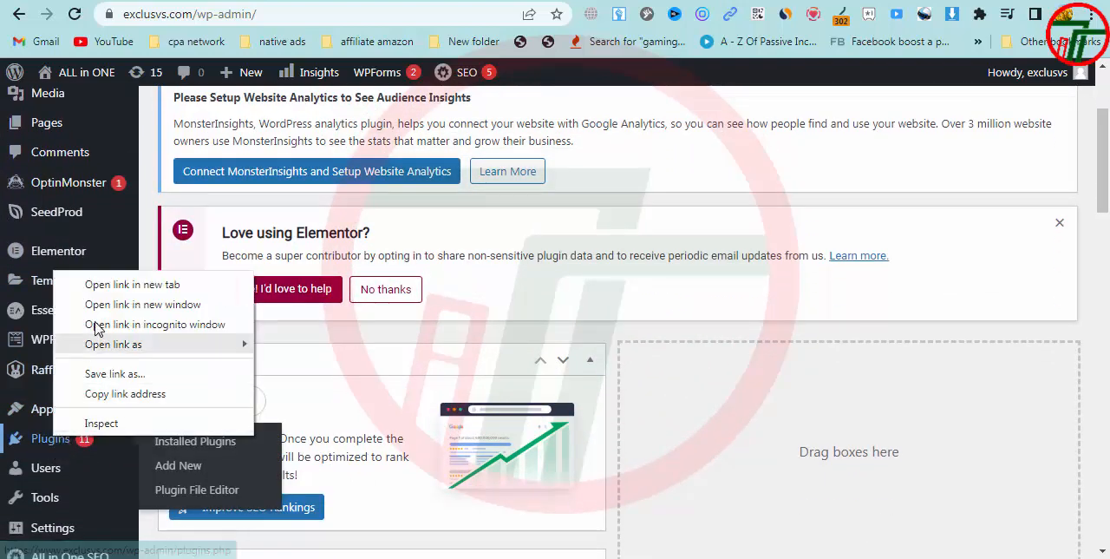
{"action": "left_click", "coordinate": [112, 284]}
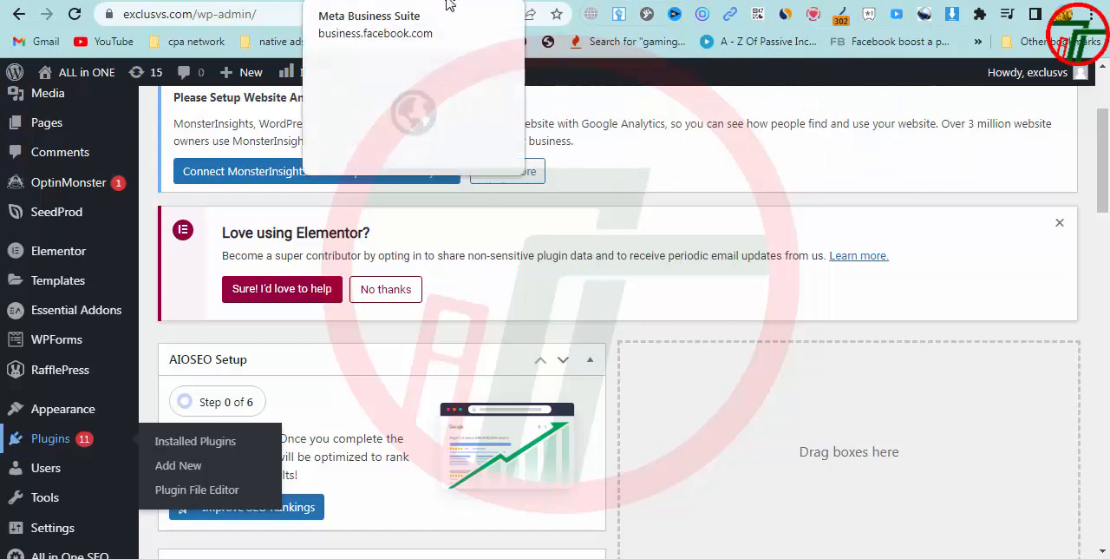
Open the installed plugins list and locate the WP Headers And Footers plugin
{"action": "left_click", "coordinate": [195, 441]}
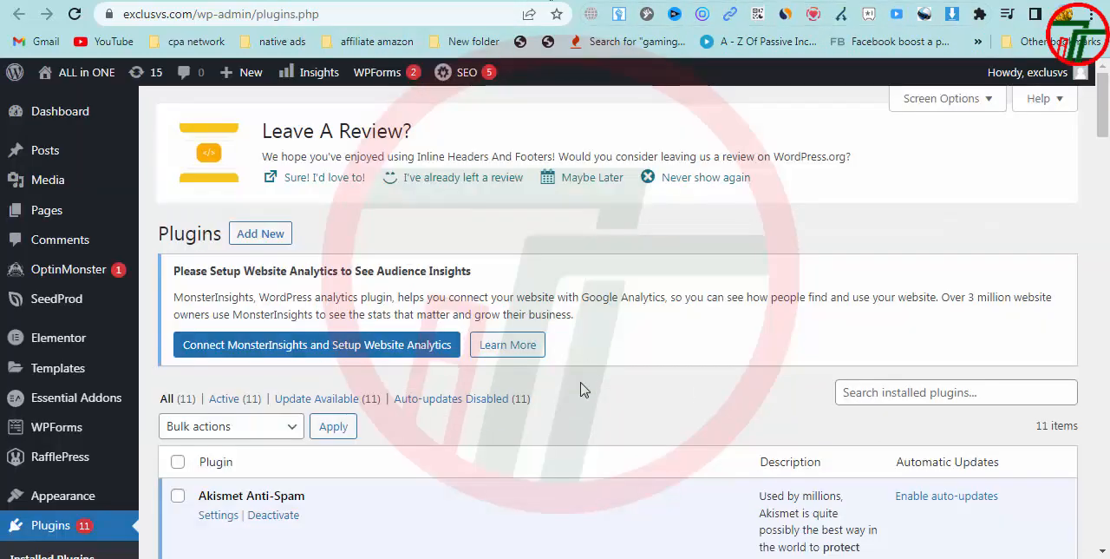
{"action": "scroll", "coordinate": [581, 391], "scroll_direction": "down", "scroll_amount": 1}
{"action": "scroll", "coordinate": [421, 347], "scroll_direction": "down", "scroll_amount": 20}
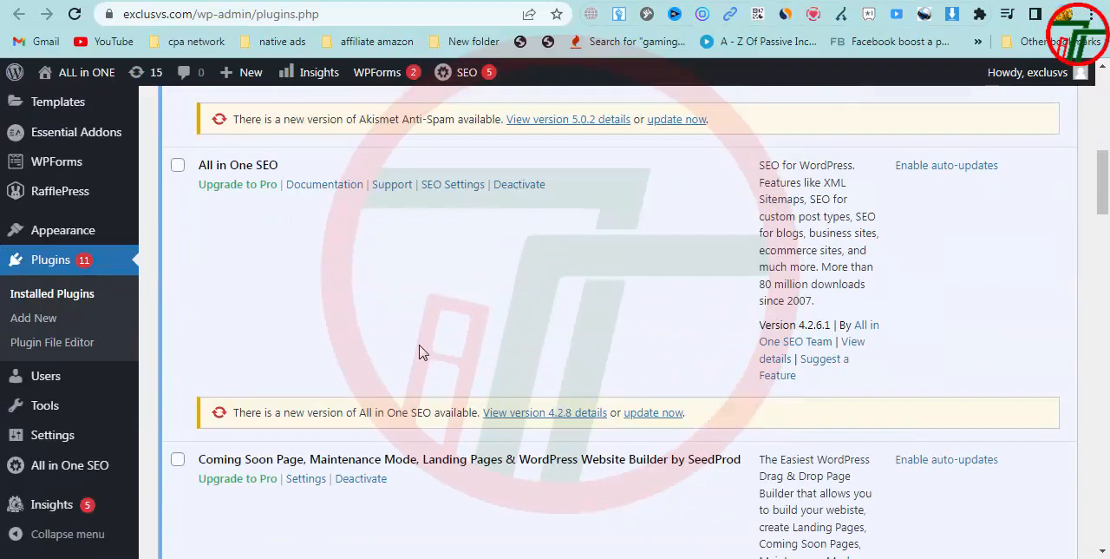
{"action": "scroll", "coordinate": [418, 351], "scroll_direction": "down", "scroll_amount": 8}
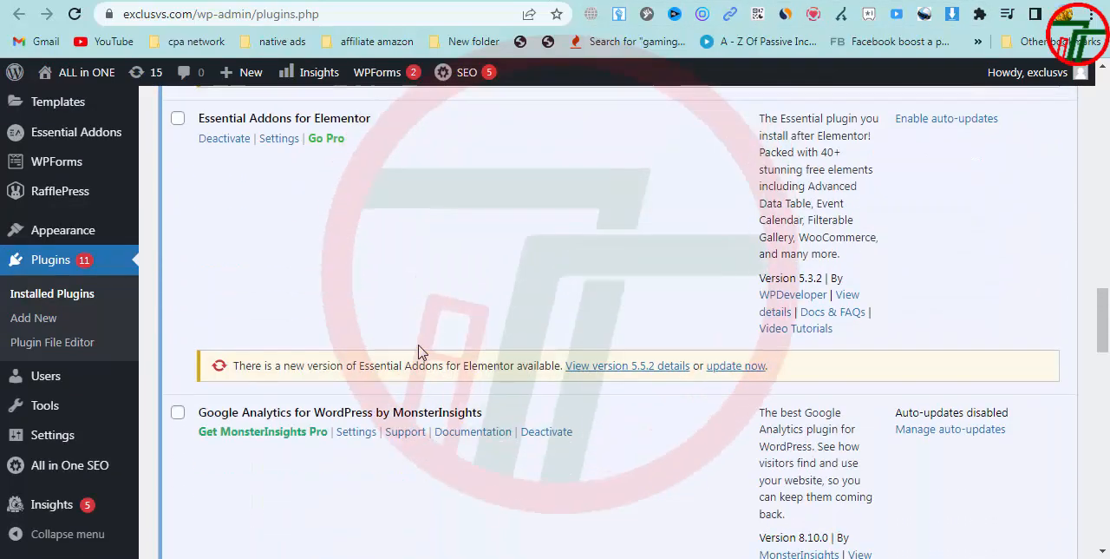
{"action": "scroll", "coordinate": [418, 351], "scroll_direction": "down", "scroll_amount": 7}
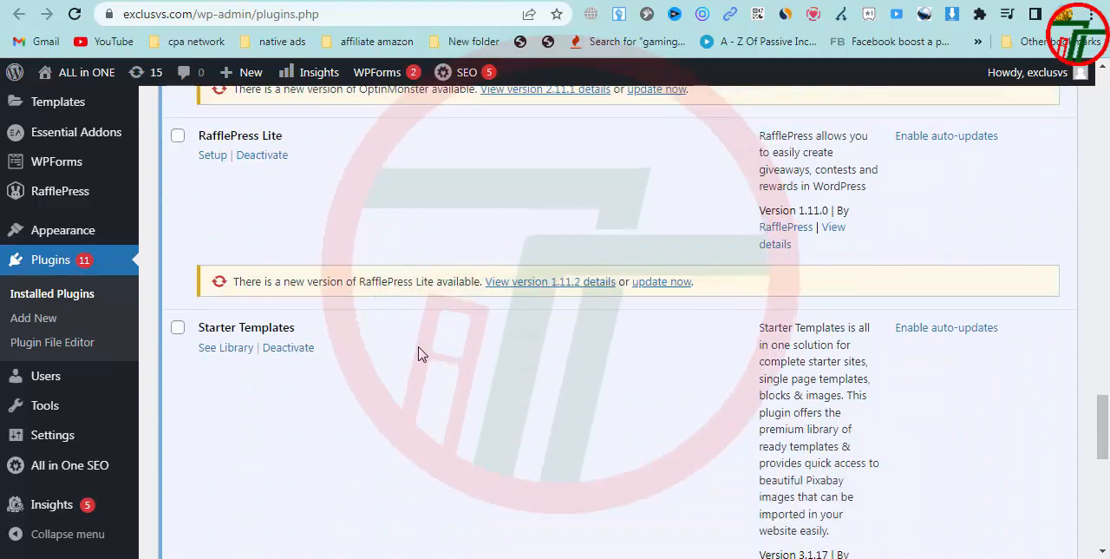
{"action": "left_click_drag", "start_coordinate": [336, 326], "coordinate": [225, 327]}
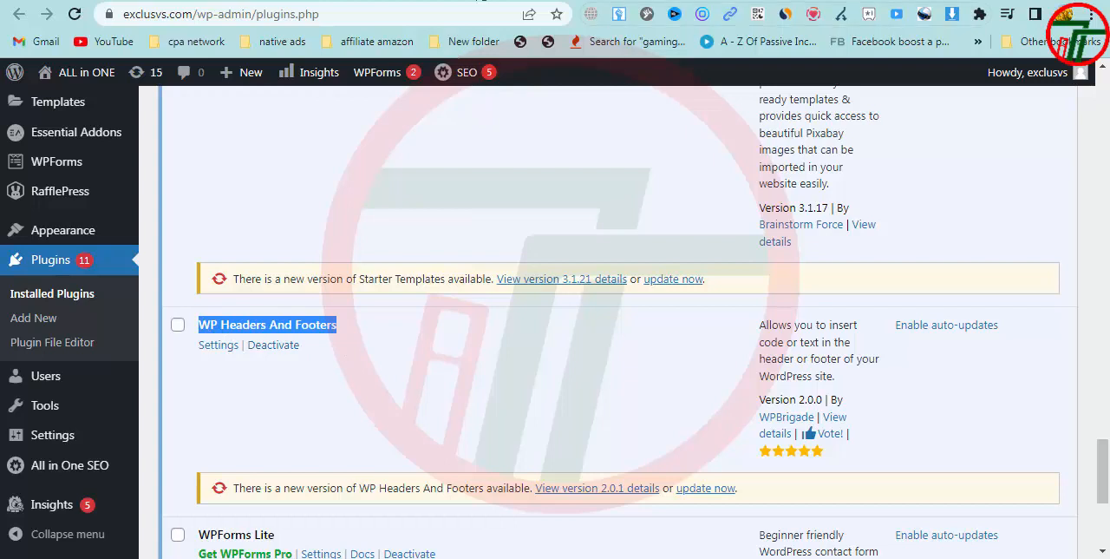
Open the WP Headers and Footers settings and go to the Scripts in Header section
{"action": "mouse_move", "coordinate": [26, 441]}
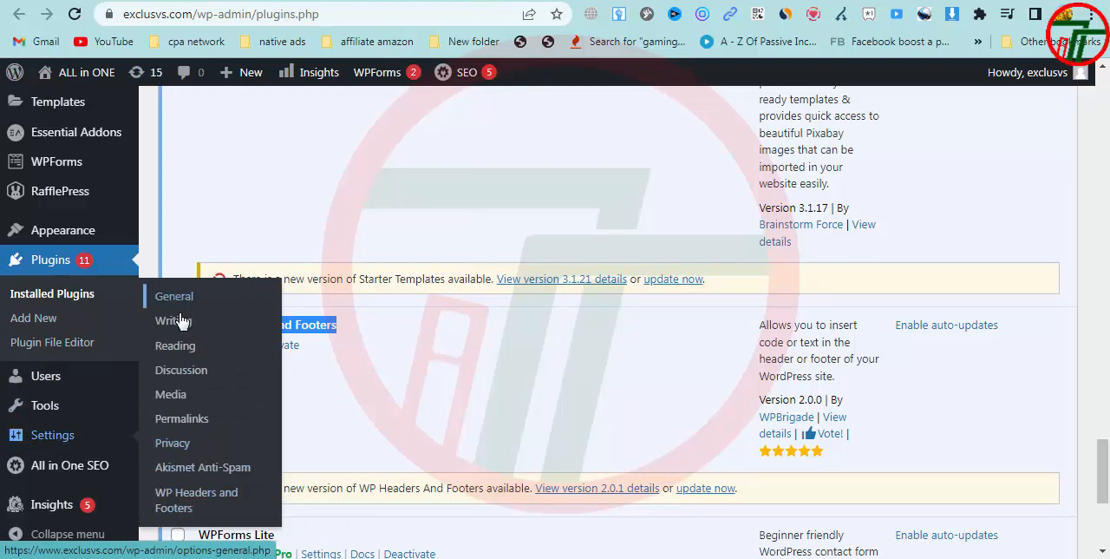
{"action": "left_click", "coordinate": [208, 507]}
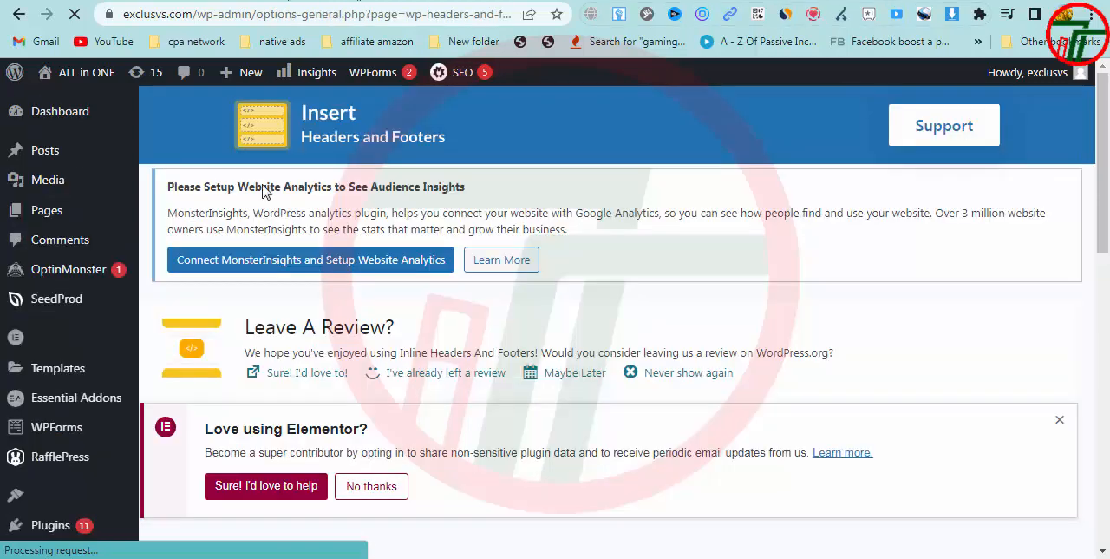
{"action": "scroll", "coordinate": [448, 434], "scroll_direction": "down", "scroll_amount": 5}
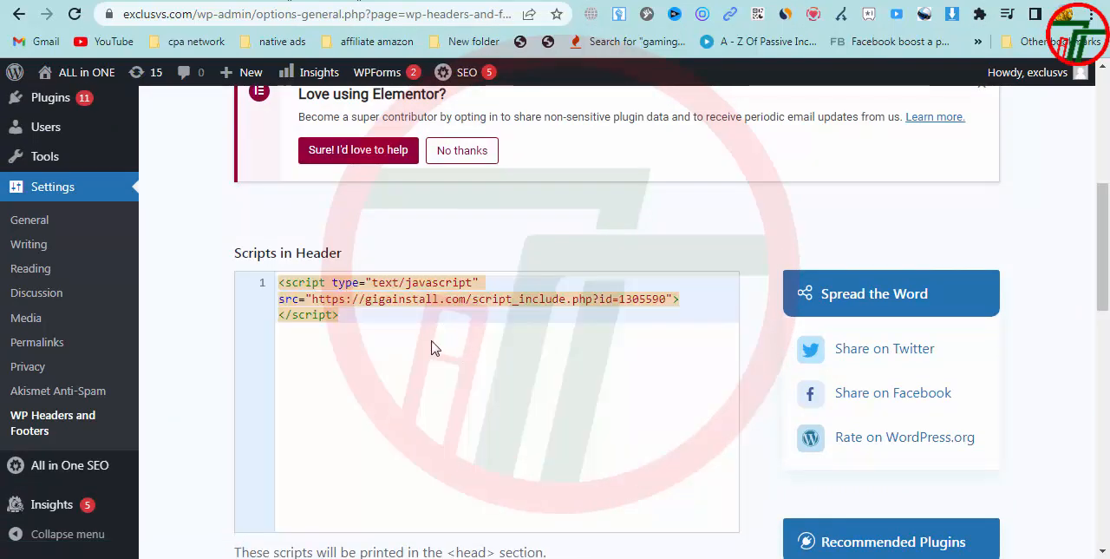
Copy the Gift Card locker script from CPAGrip, paste it over the existing script in Scripts in Header, and save the changes
{"action": "left_click", "coordinate": [425, 361]}
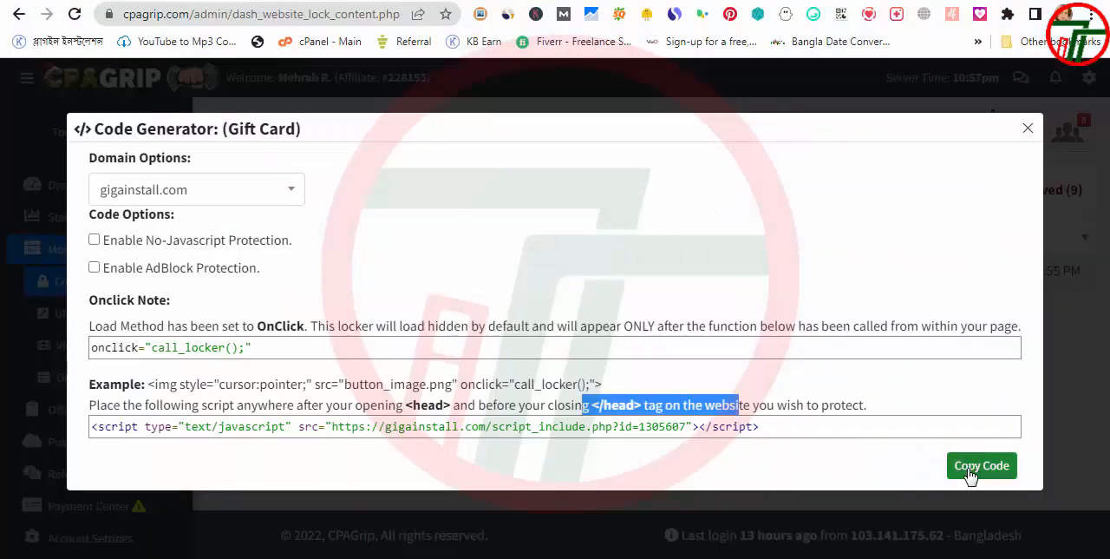
{"action": "left_click", "coordinate": [974, 471]}
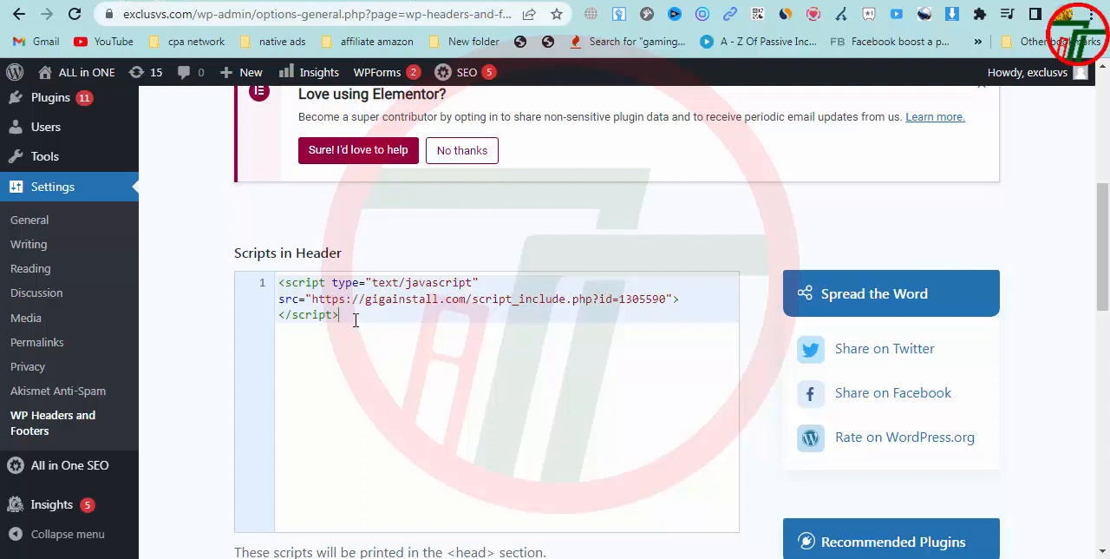
{"action": "left_click_drag", "start_coordinate": [355, 320], "coordinate": [269, 292]}
{"action": "key", "text": "ctrl+v"}
{"action": "scroll", "coordinate": [264, 432], "scroll_direction": "down", "scroll_amount": 9}
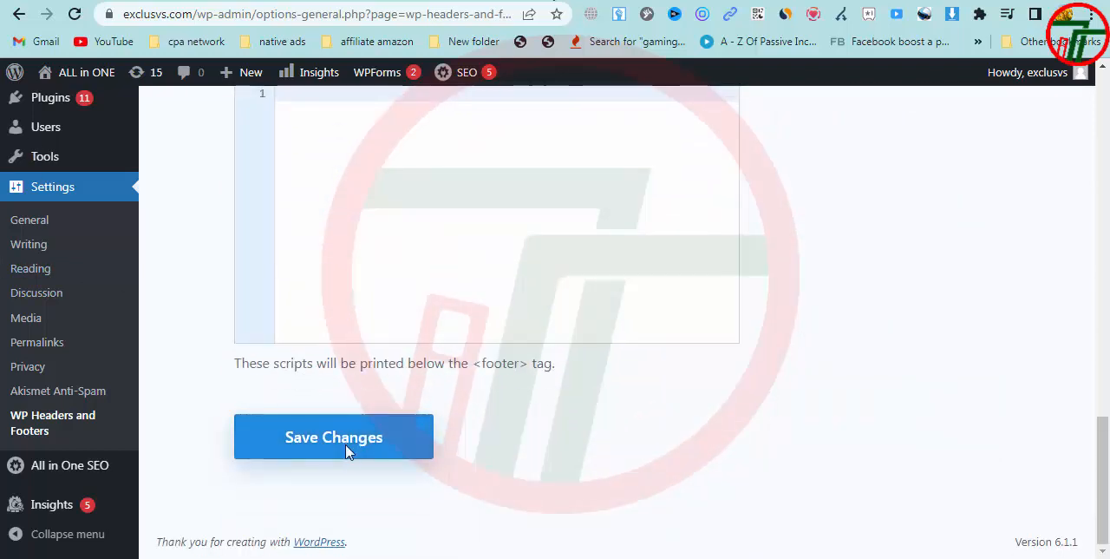
{"action": "left_click", "coordinate": [334, 438]}
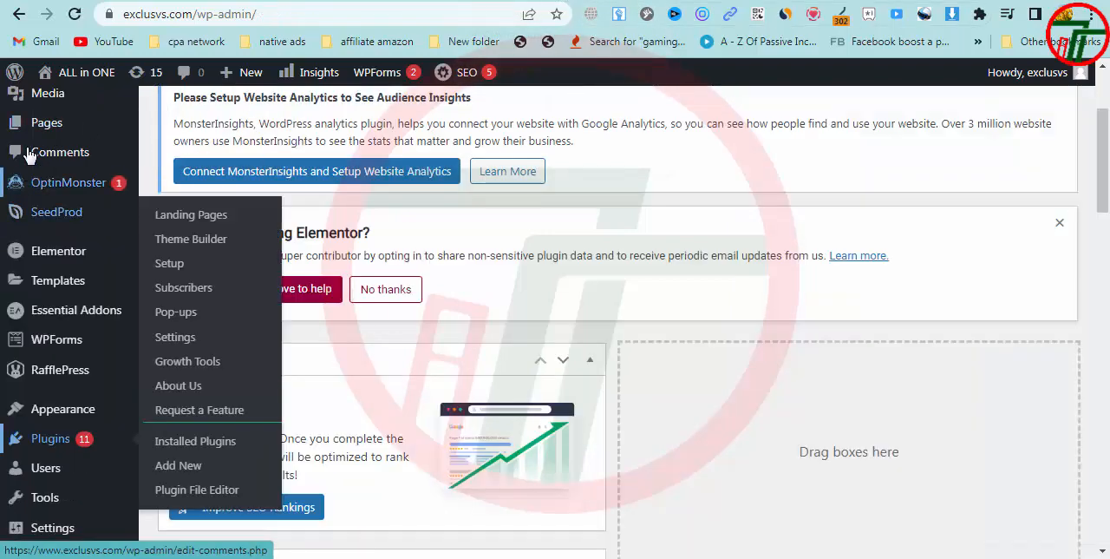
Open the site's list of all posts and copy the onclick="call_locker();" code from CPAGrip's Code Generator
{"action": "scroll", "coordinate": [35, 191], "scroll_direction": "up", "scroll_amount": 1}
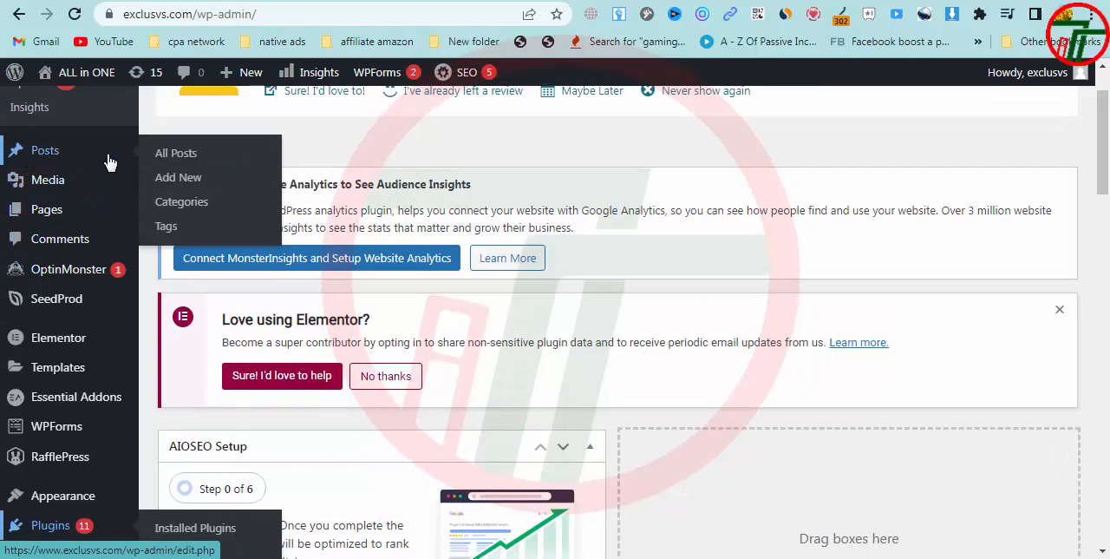
{"action": "left_click", "coordinate": [209, 156]}
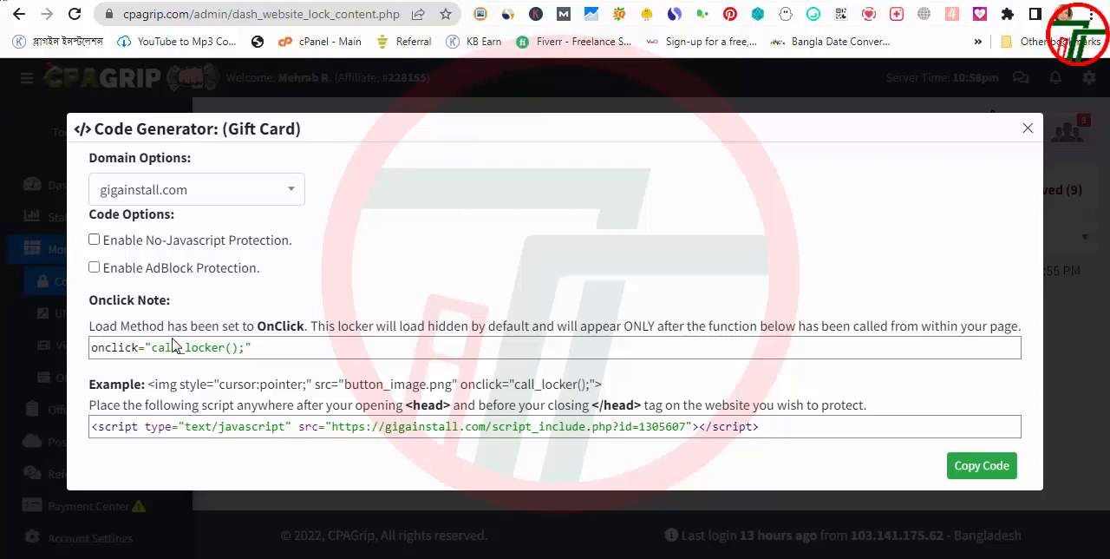
{"action": "left_click_drag", "start_coordinate": [262, 359], "coordinate": [109, 360]}
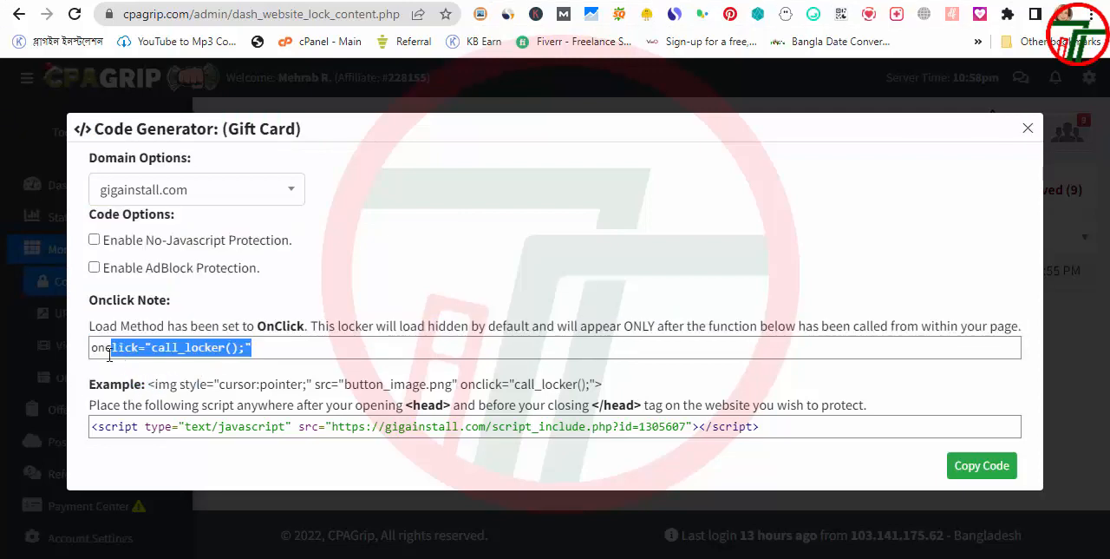
{"action": "right_click", "coordinate": [161, 347]}
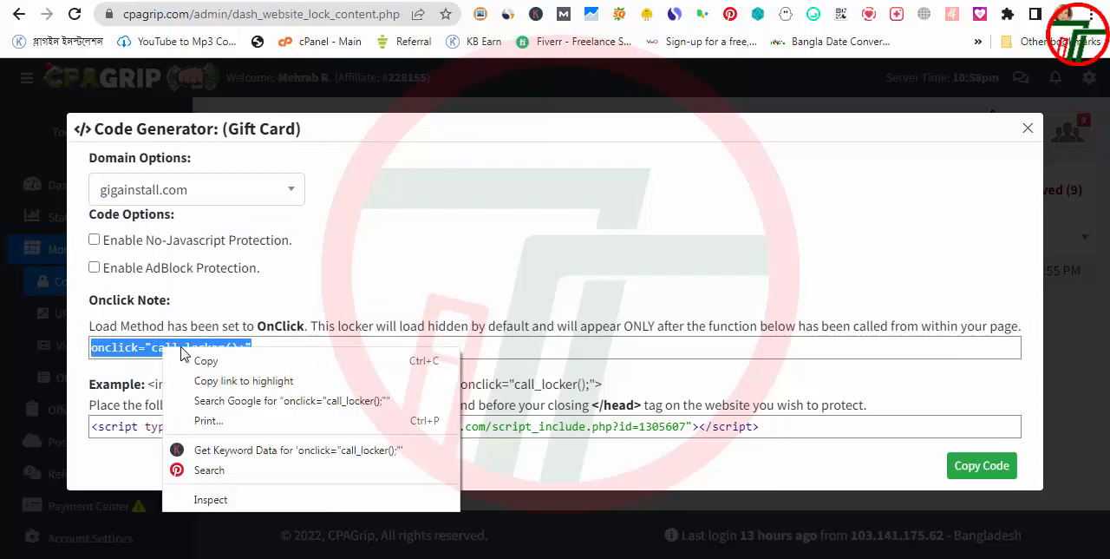
{"action": "left_click", "coordinate": [186, 361]}
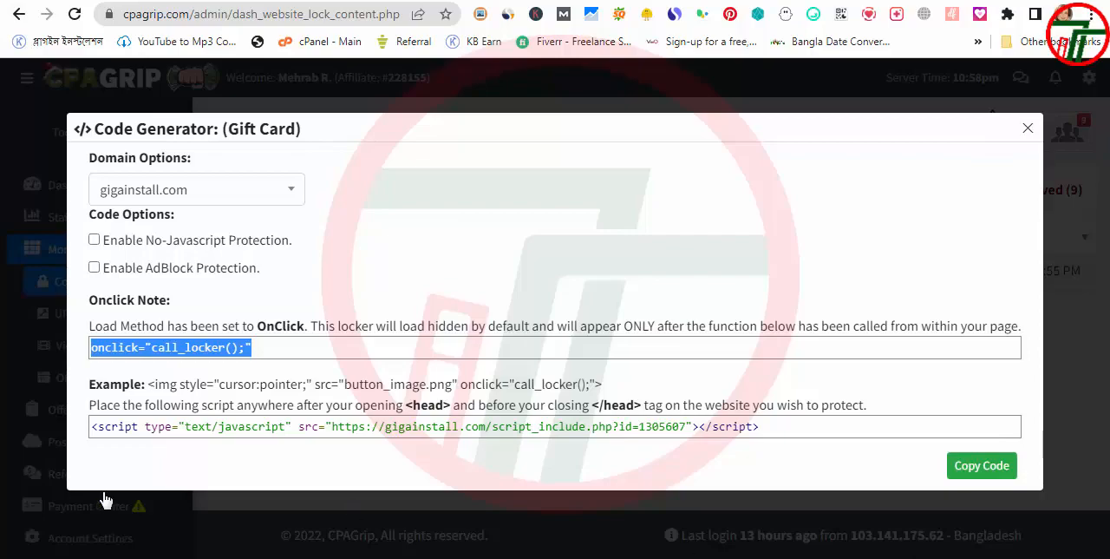
Return to the WordPress posts list and open the Generate Amazon Gift Card Code post in the Elementor editor
{"action": "key", "text": "alt+Tab"}
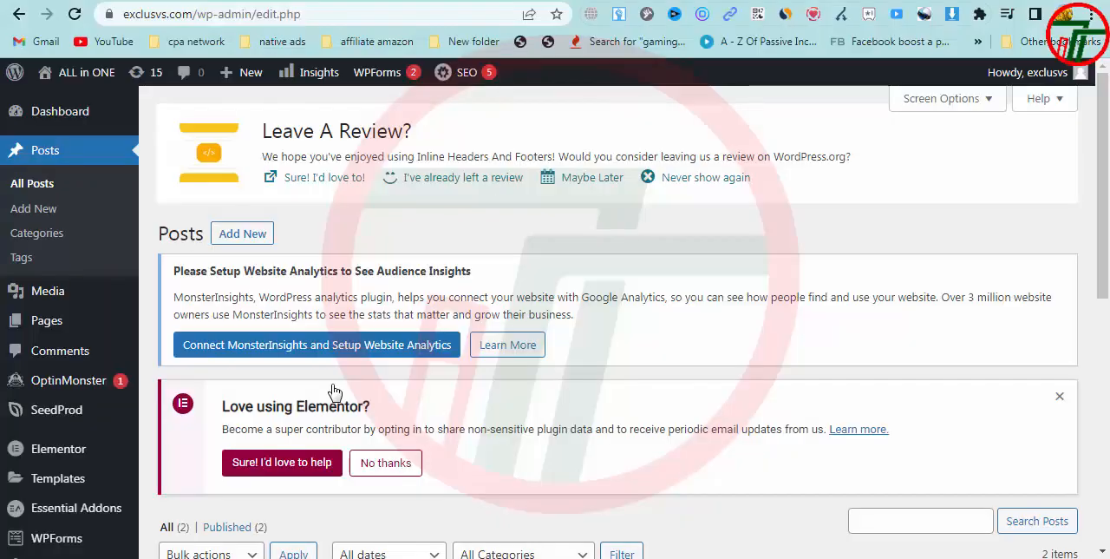
{"action": "scroll", "coordinate": [330, 389], "scroll_direction": "down", "scroll_amount": 4}
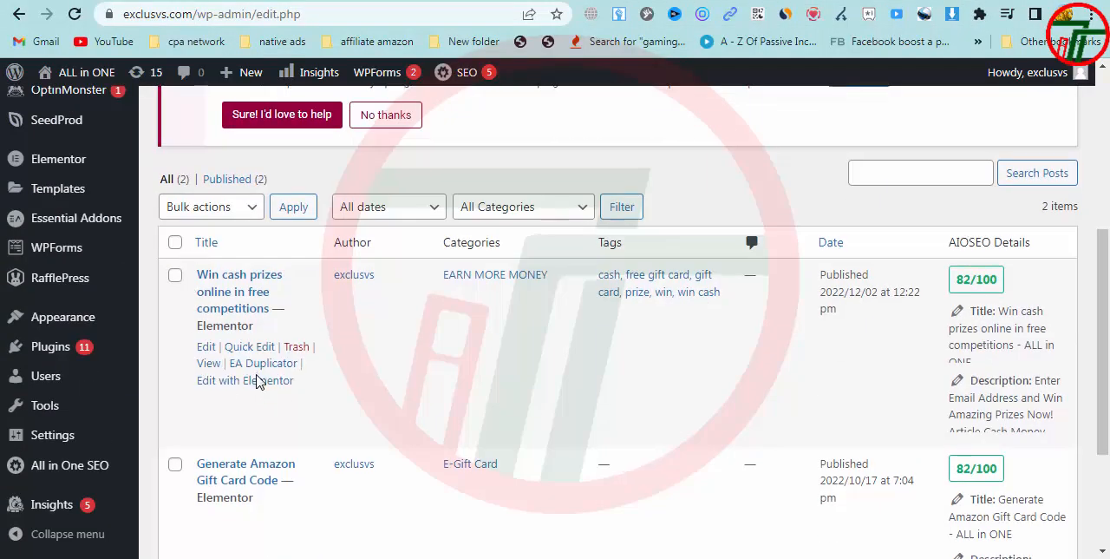
{"action": "scroll", "coordinate": [255, 380], "scroll_direction": "down", "scroll_amount": 2}
{"action": "left_click", "coordinate": [255, 383]}
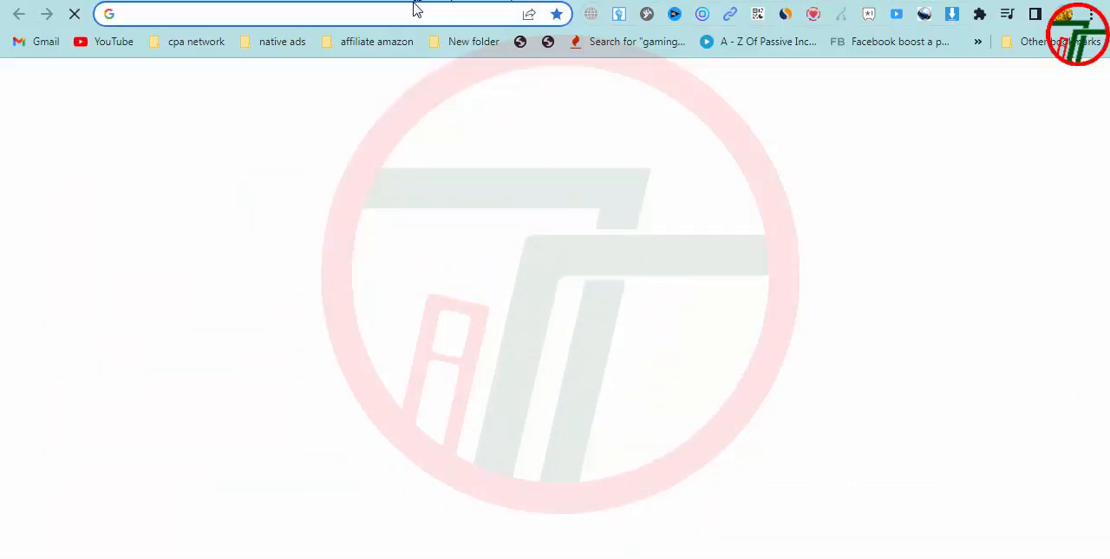
Open the exclusvs.com home page in a separate browser tab and look through the published Generate Amazon Gift Card Code post
{"action": "type", "text": "exclusvs.com"}
{"action": "key", "text": "Right"}
{"action": "key", "text": "Return"}
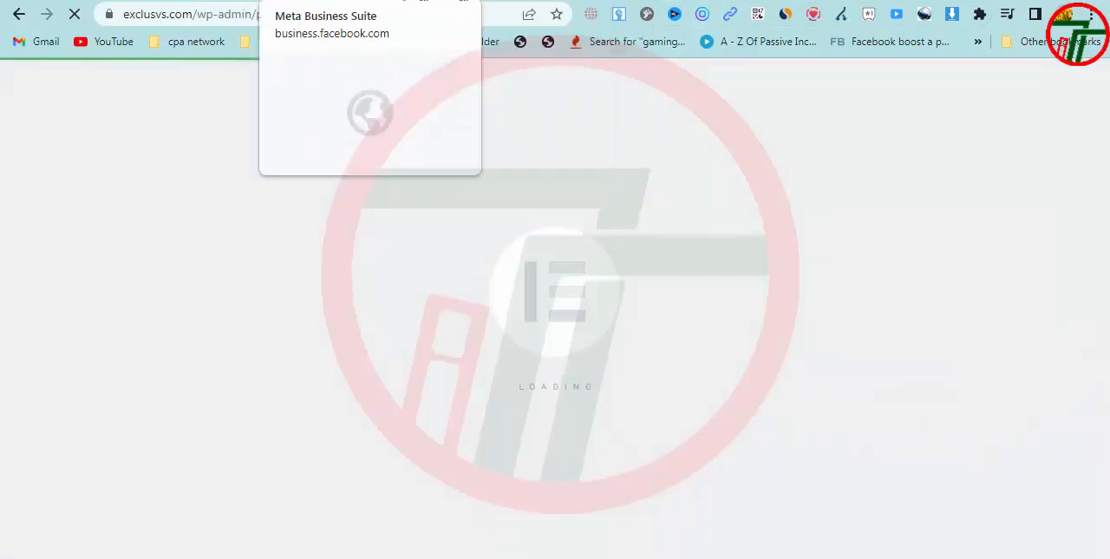
{"action": "left_click", "coordinate": [564, 1]}
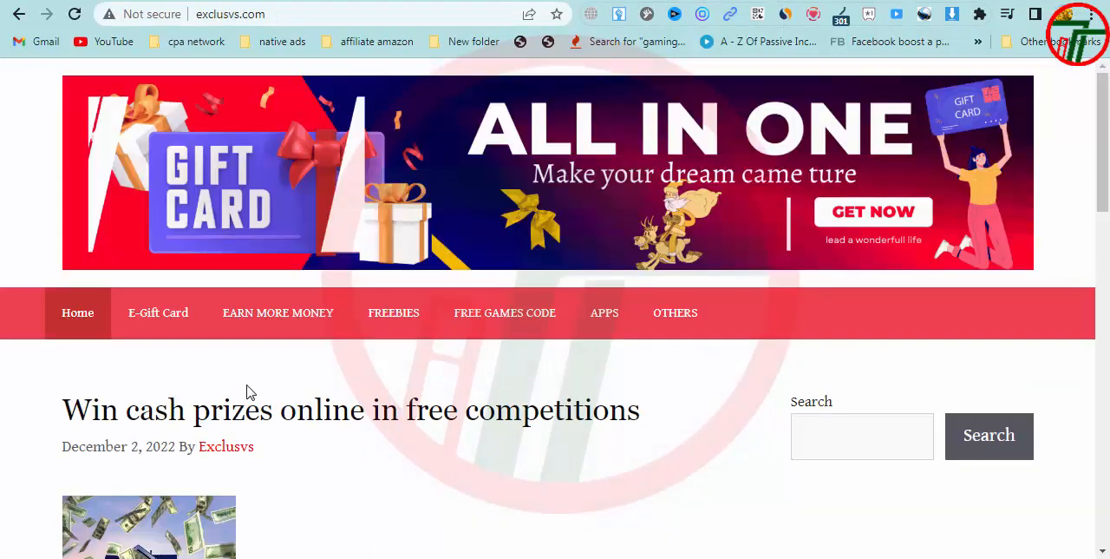
{"action": "scroll", "coordinate": [252, 392], "scroll_direction": "down", "scroll_amount": 12}
{"action": "scroll", "coordinate": [276, 395], "scroll_direction": "down", "scroll_amount": 1}
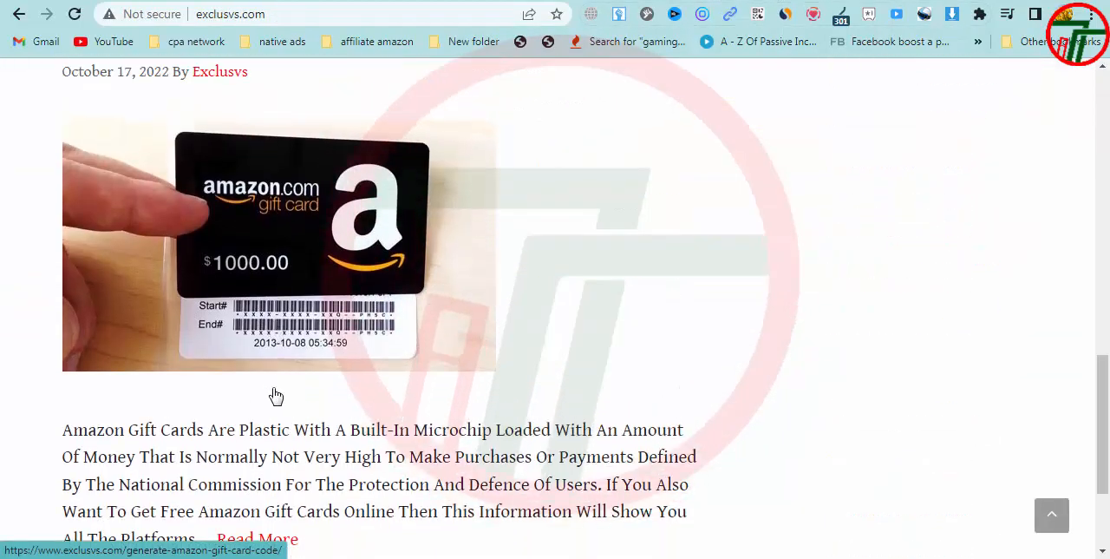
{"action": "scroll", "coordinate": [332, 162], "scroll_direction": "up", "scroll_amount": 1}
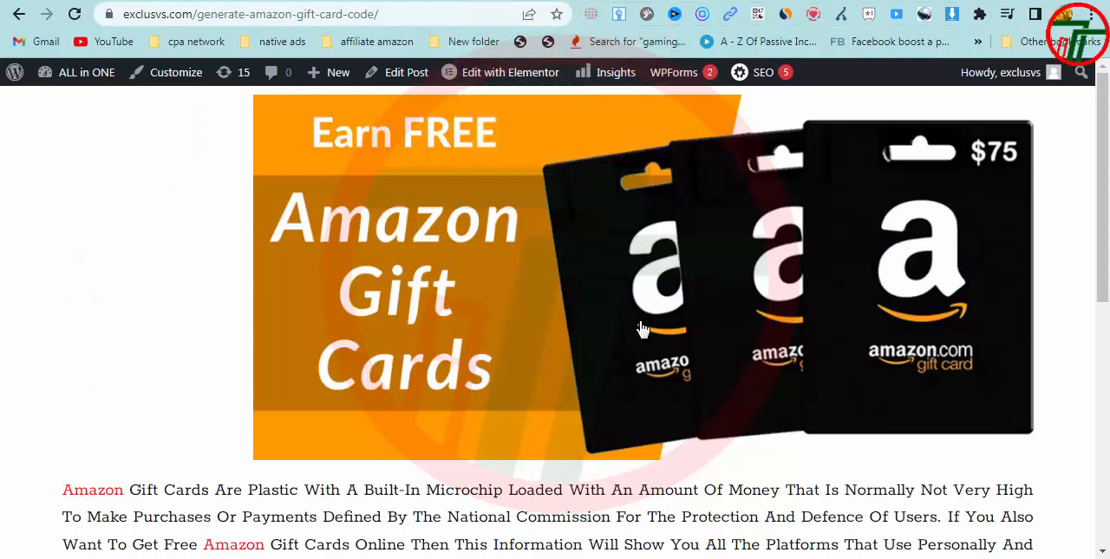
{"action": "scroll", "coordinate": [638, 326], "scroll_direction": "down", "scroll_amount": 6}
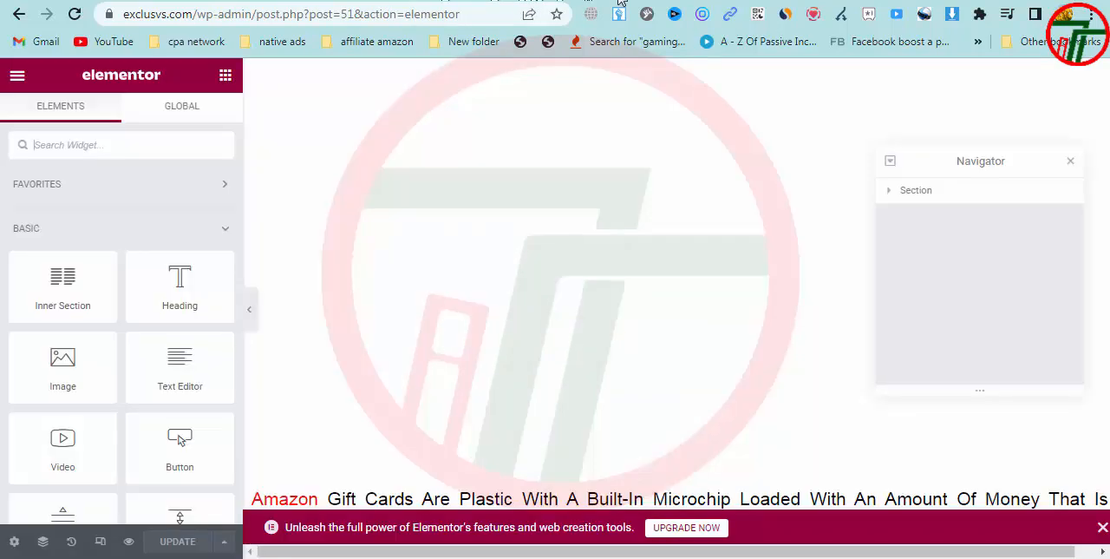
Open the HTML widget of the "Generate Amazon Code Now" button in Elementor and review its code
{"action": "scroll", "coordinate": [318, 316], "scroll_direction": "down", "scroll_amount": 10}
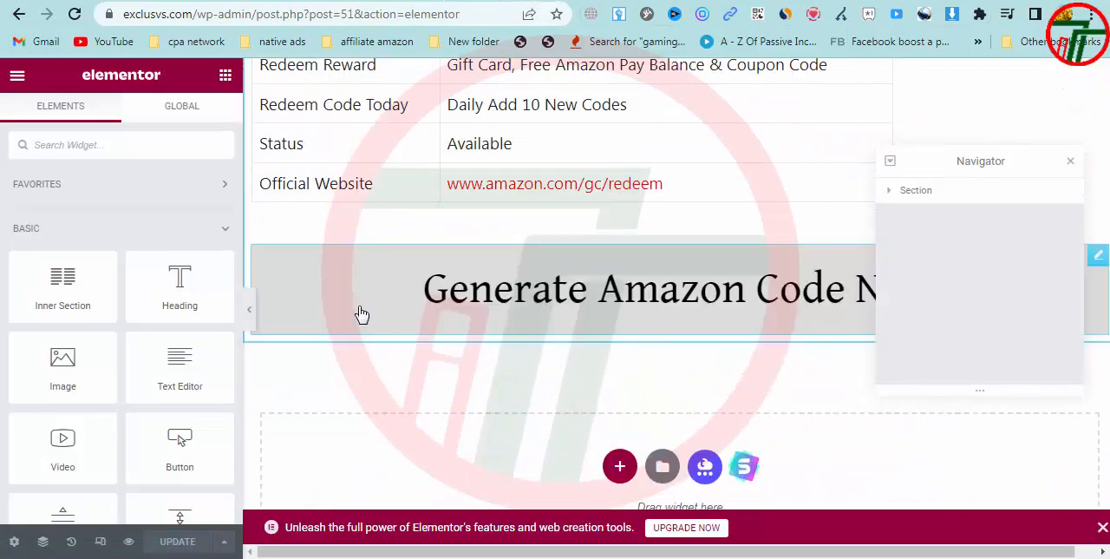
{"action": "left_click", "coordinate": [361, 314]}
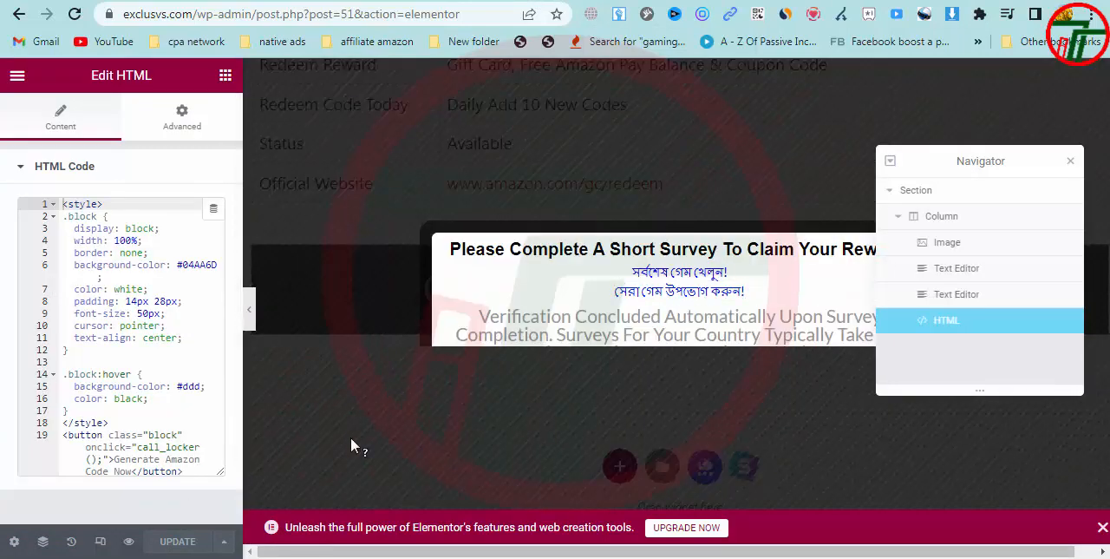
{"action": "left_click_drag", "start_coordinate": [62, 204], "coordinate": [151, 511]}
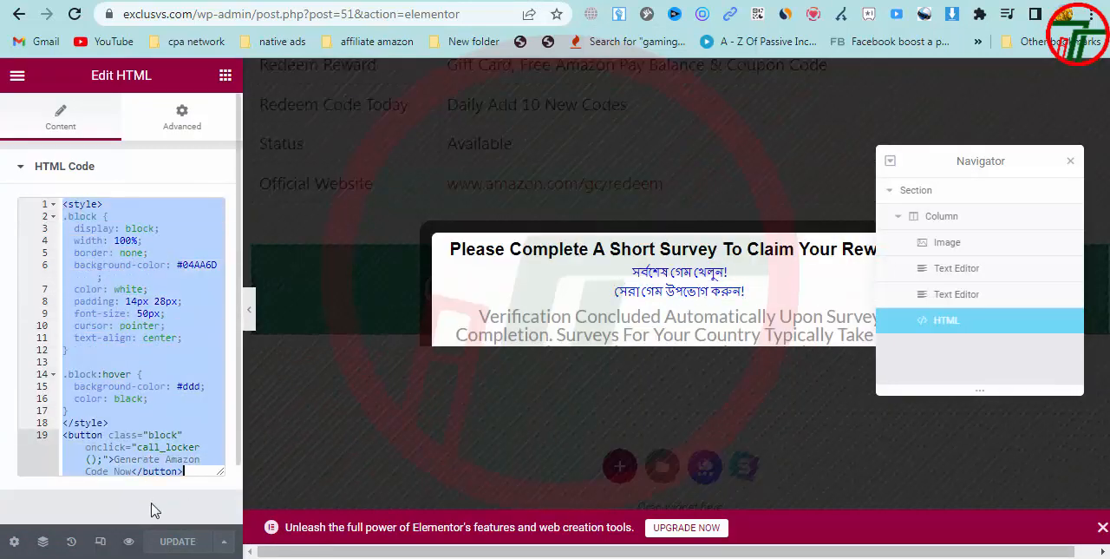
{"action": "left_click", "coordinate": [166, 386]}
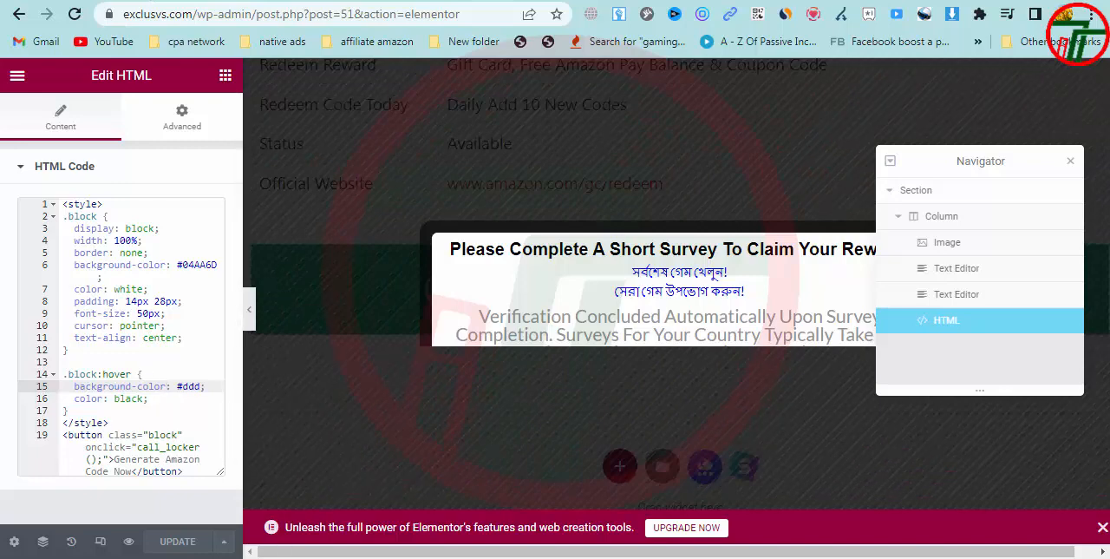
{"action": "left_click", "coordinate": [174, 347]}
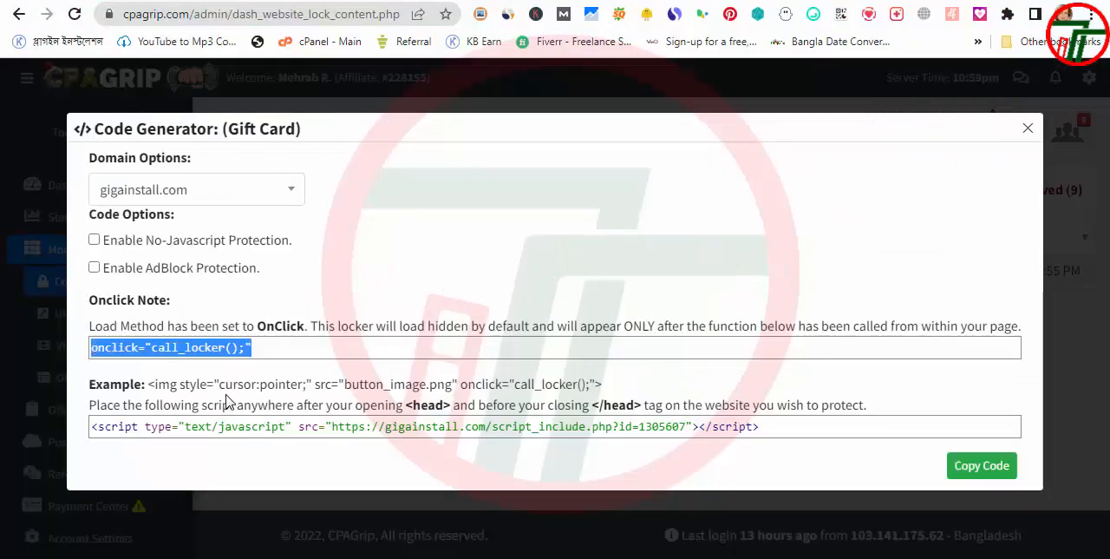
Copy the example img code with onclick="call_locker();" from CPAGrip's Code Generator and replace all the HTML widget's code with it
{"action": "left_click", "coordinate": [228, 392]}
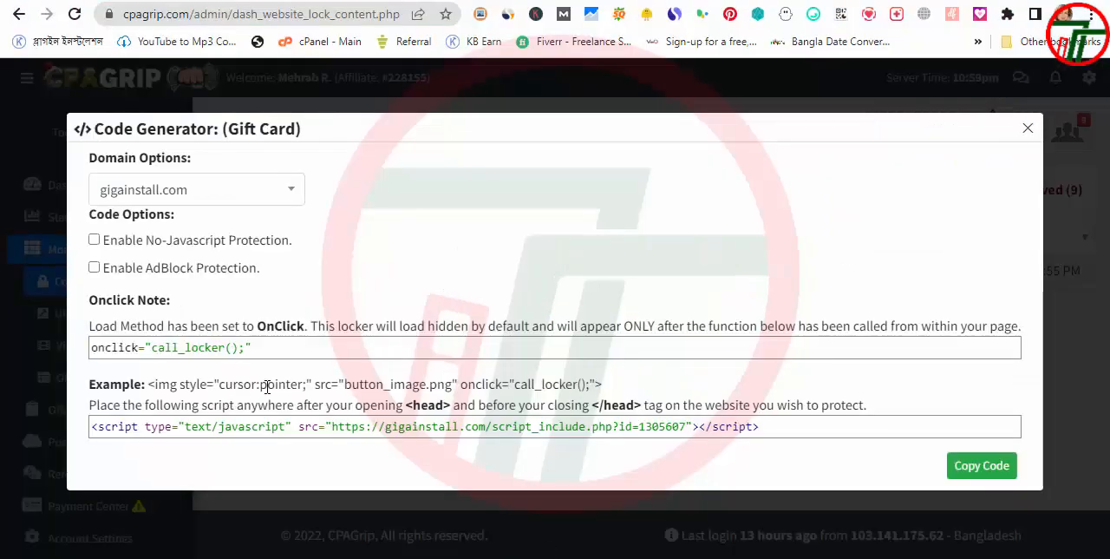
{"action": "left_click_drag", "start_coordinate": [605, 384], "coordinate": [165, 391]}
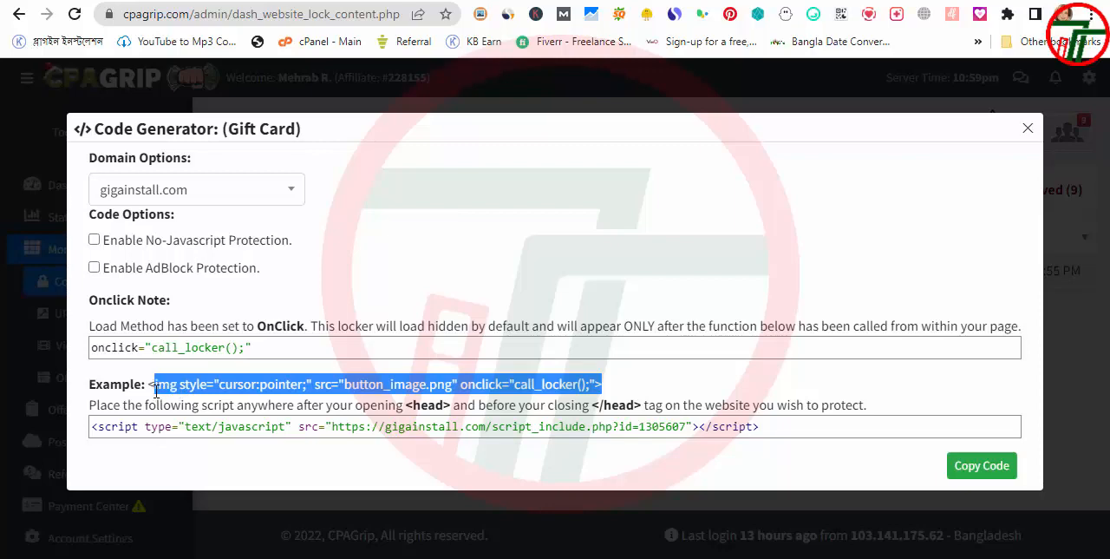
{"action": "left_click_drag", "start_coordinate": [157, 392], "coordinate": [150, 395]}
{"action": "left_click", "coordinate": [891, 557]}
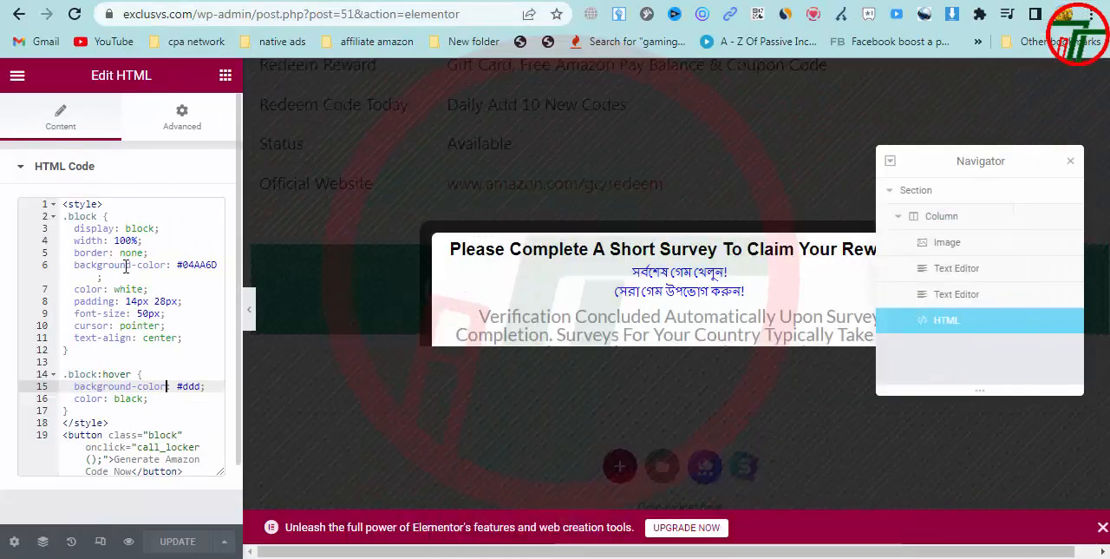
{"action": "left_click", "coordinate": [126, 278]}
{"action": "key", "text": "ctrl+a"}
{"action": "type", "text": "<img style=\"cursor:pointer;\" src=\"button_image.png\" onclick=\"call_locker();\" >"}
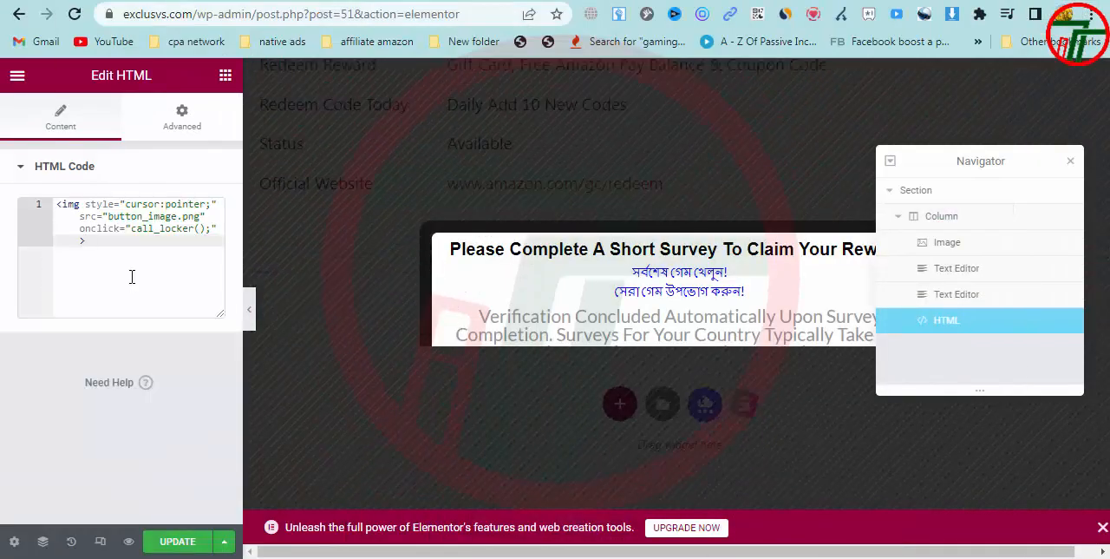
Close the Navigator, try an offer in the locker preview and go back to the offer list
{"action": "left_click", "coordinate": [1051, 168]}
{"action": "left_click", "coordinate": [1071, 163]}
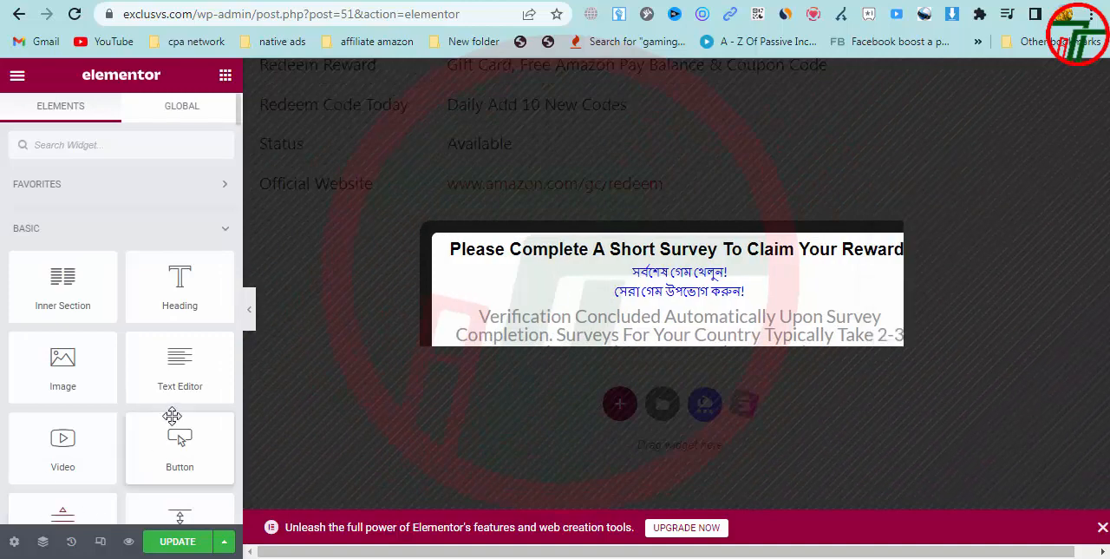
{"action": "left_click", "coordinate": [619, 291]}
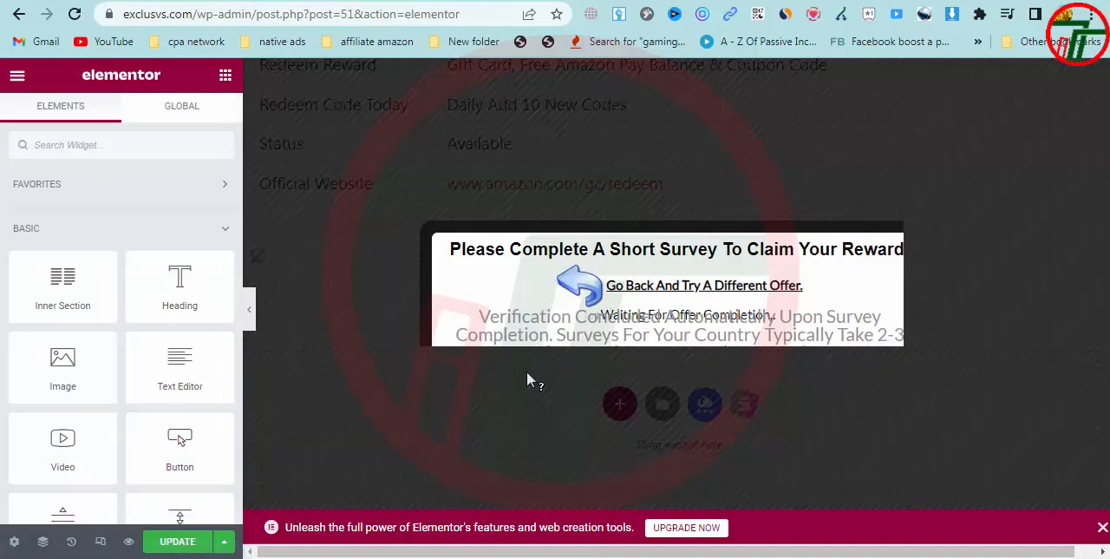
{"action": "left_click", "coordinate": [612, 288]}
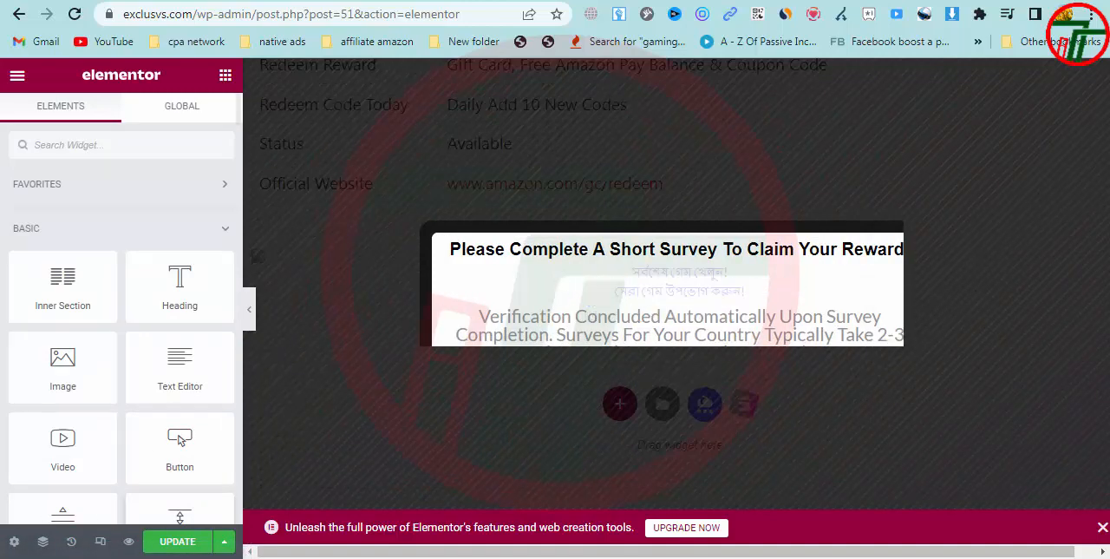
Update the post in Elementor, reload the published Amazon gift card page and test the image placeholder below the table as locker trigger
{"action": "left_click", "coordinate": [190, 542]}
{"action": "left_click", "coordinate": [791, 1]}
{"action": "key", "text": "F5"}
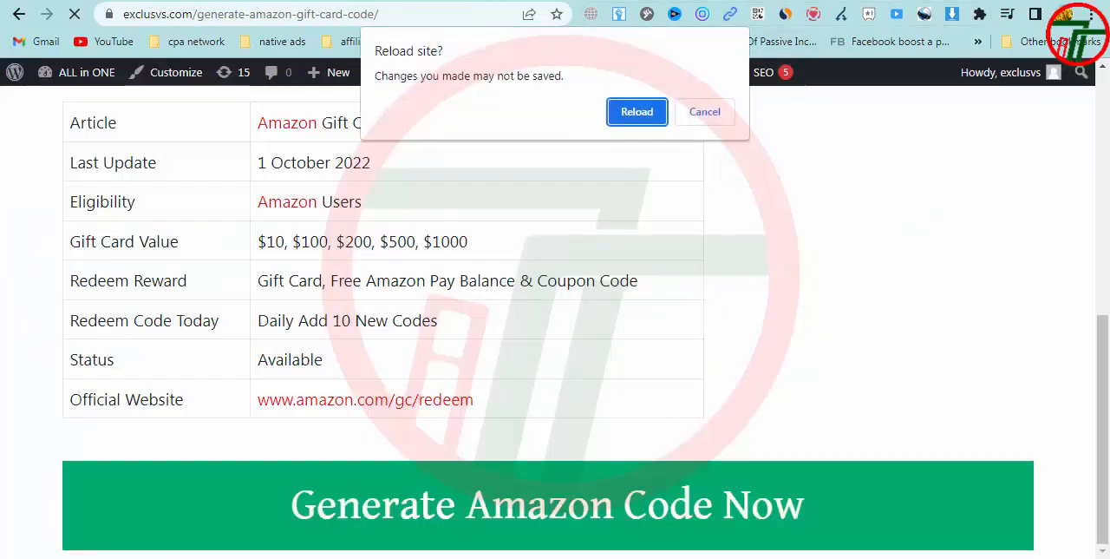
{"action": "left_click", "coordinate": [637, 111]}
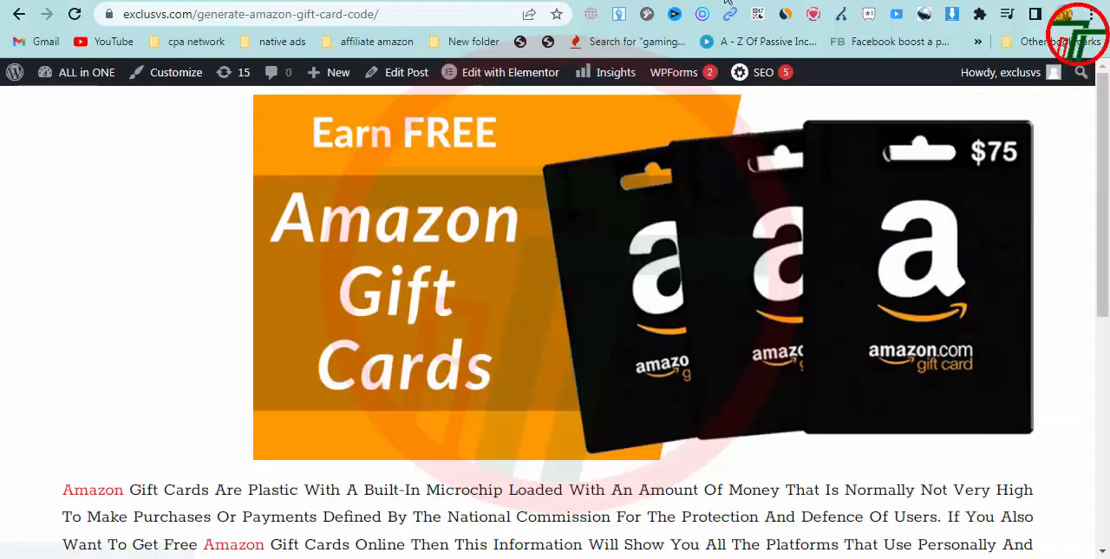
{"action": "scroll", "coordinate": [425, 322], "scroll_direction": "down", "scroll_amount": 5}
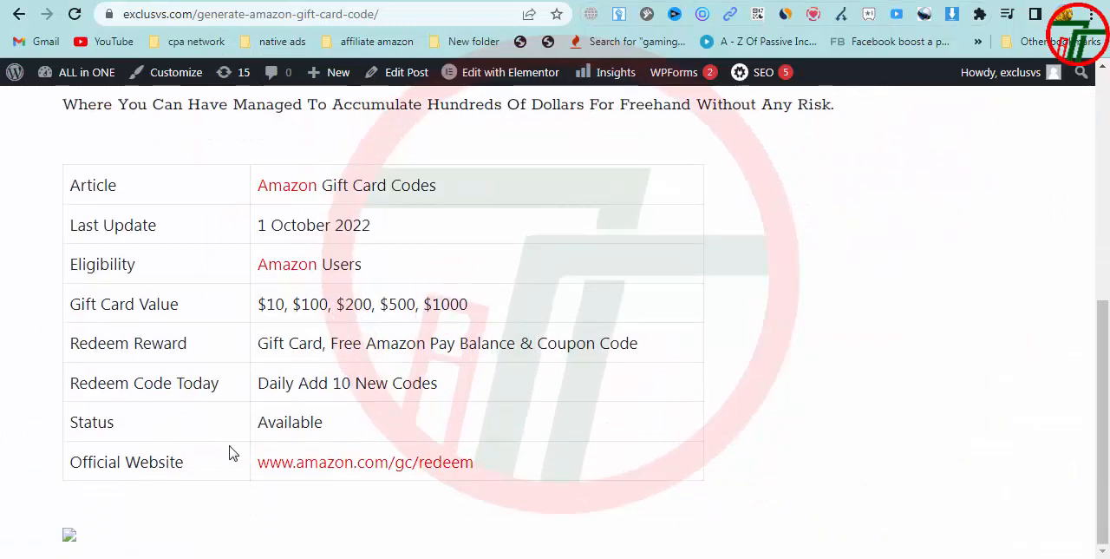
{"action": "left_click", "coordinate": [71, 537]}
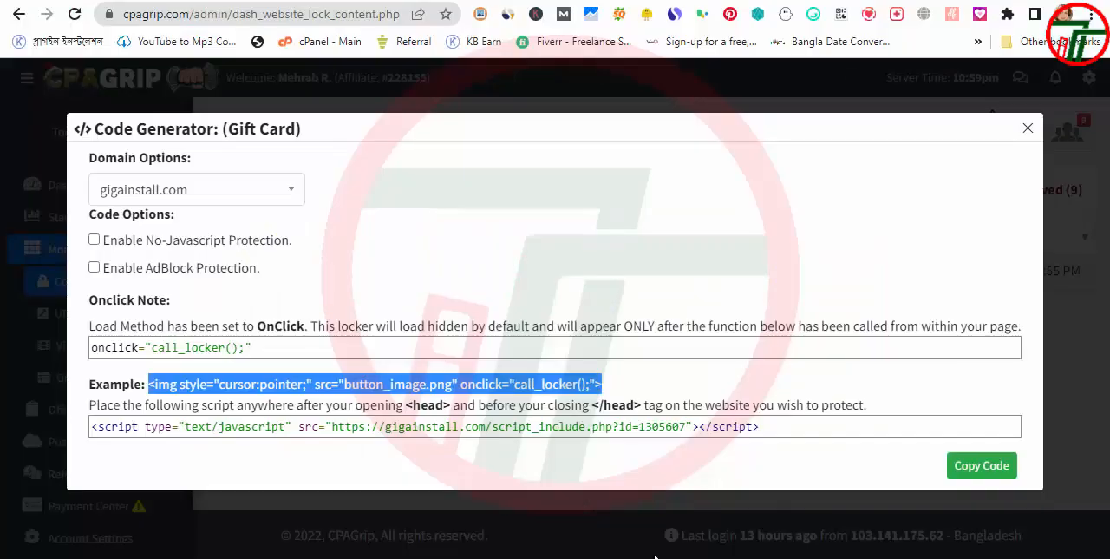
Open cpabuild wordpress code.txt in Notepad, copy all of its button code and minimize the file
{"action": "left_click", "coordinate": [257, 365]}
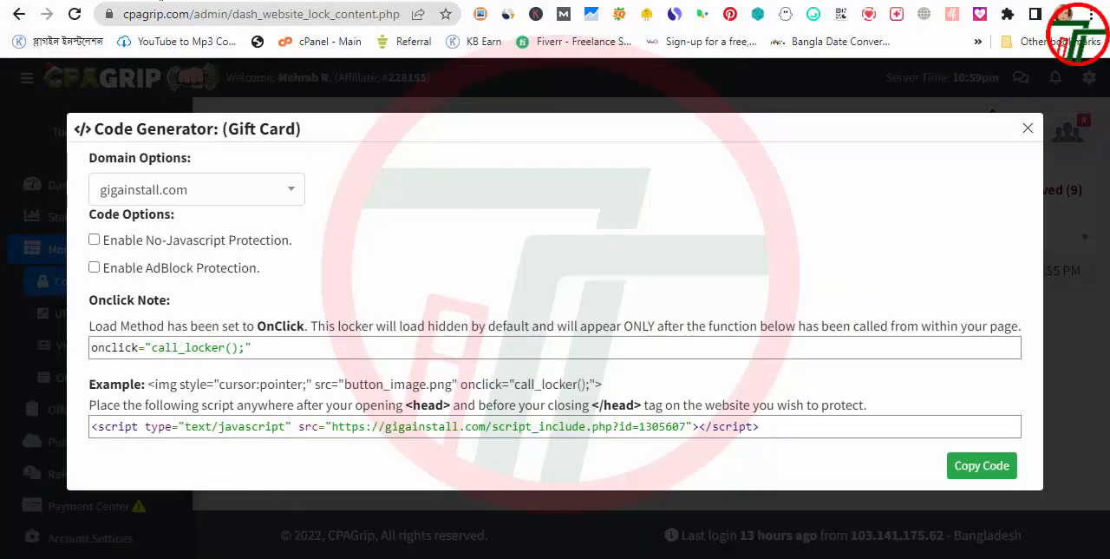
{"action": "right_click", "coordinate": [342, 556]}
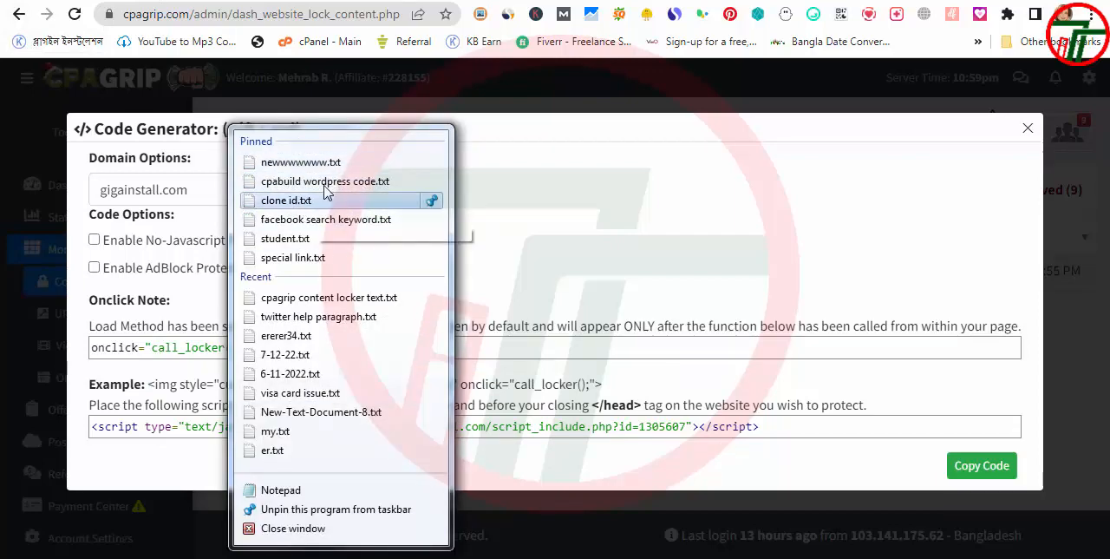
{"action": "left_click", "coordinate": [358, 181]}
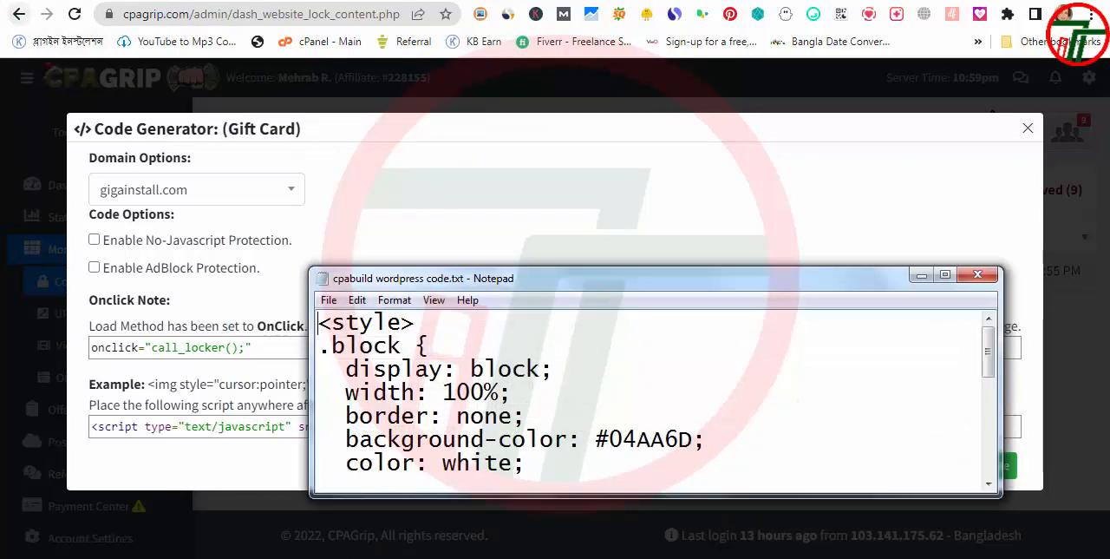
{"action": "key", "text": "ctrl+a"}
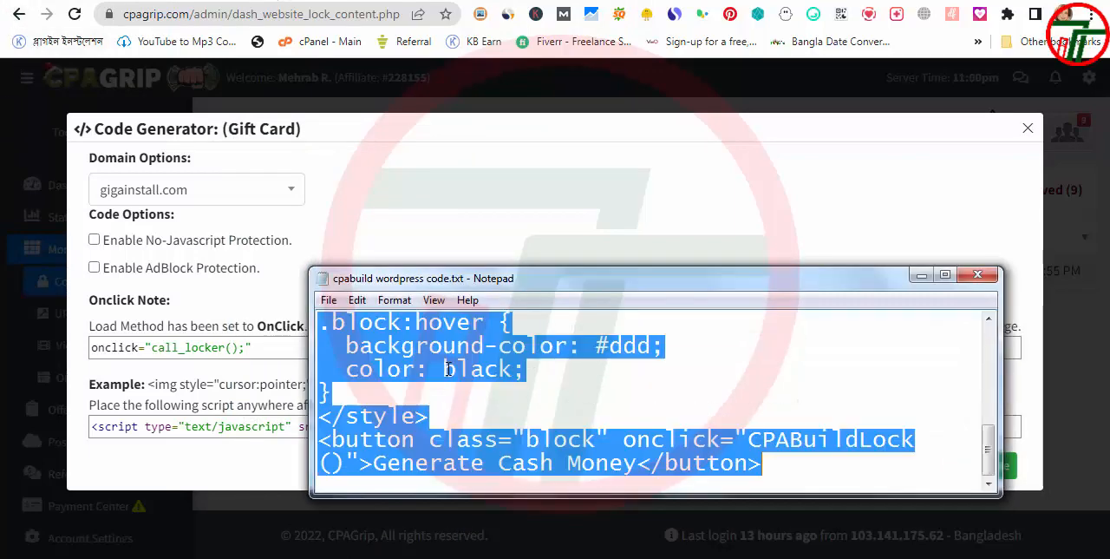
{"action": "left_click", "coordinate": [921, 274]}
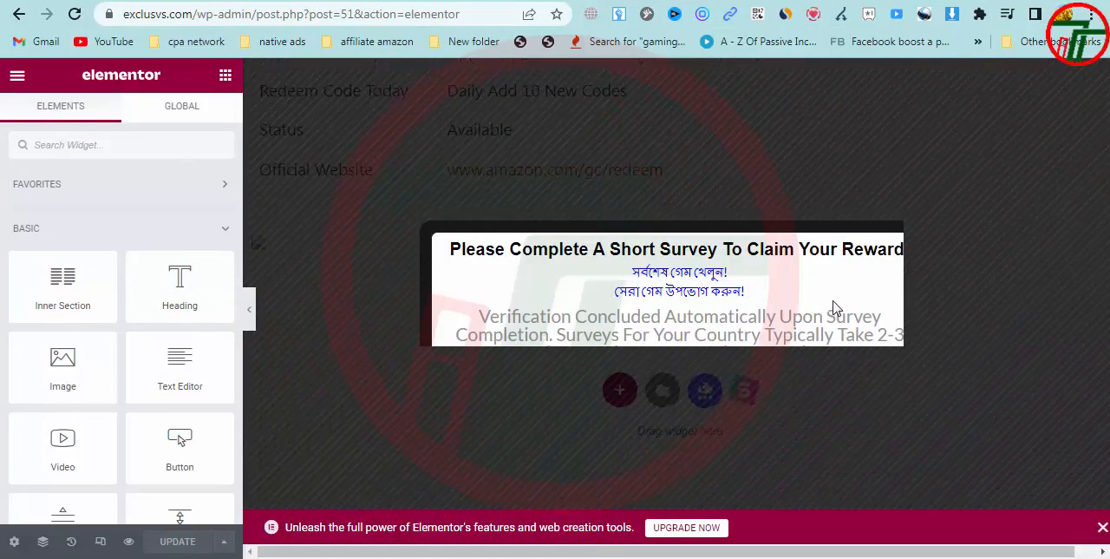
Reload the Elementor editor, reopen the HTML widget below the table and replace its img code with the copied button code
{"action": "key", "text": "F5"}
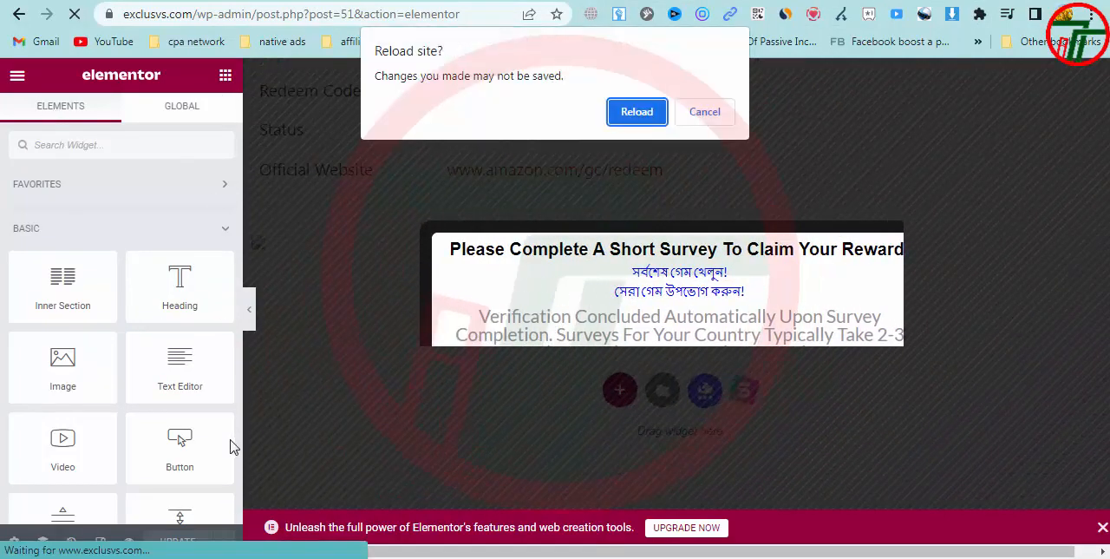
{"action": "left_click", "coordinate": [651, 119]}
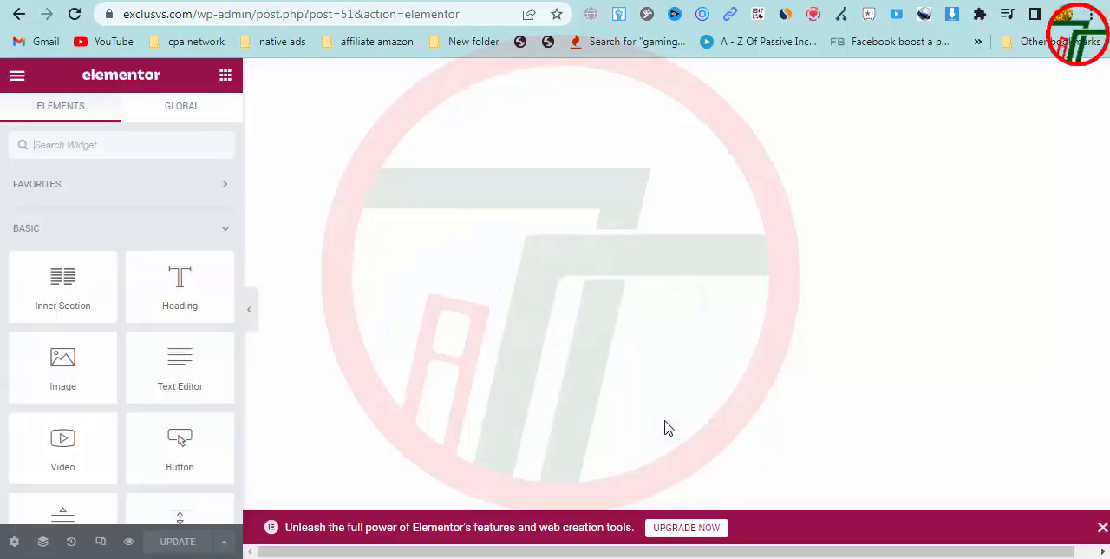
{"action": "scroll", "coordinate": [655, 296], "scroll_direction": "down", "scroll_amount": 7}
{"action": "scroll", "coordinate": [590, 322], "scroll_direction": "up", "scroll_amount": 3}
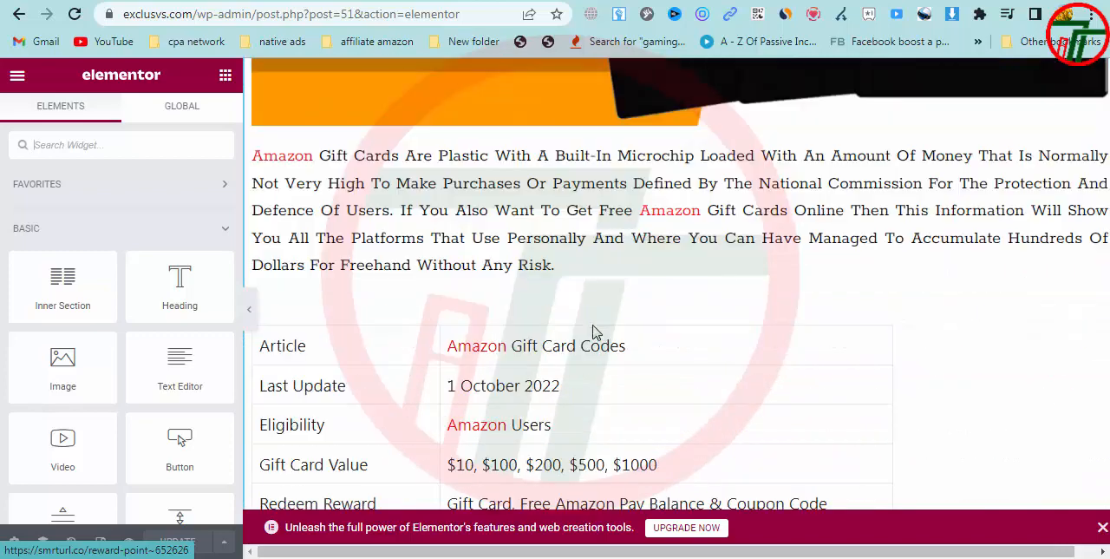
{"action": "scroll", "coordinate": [590, 333], "scroll_direction": "down", "scroll_amount": 5}
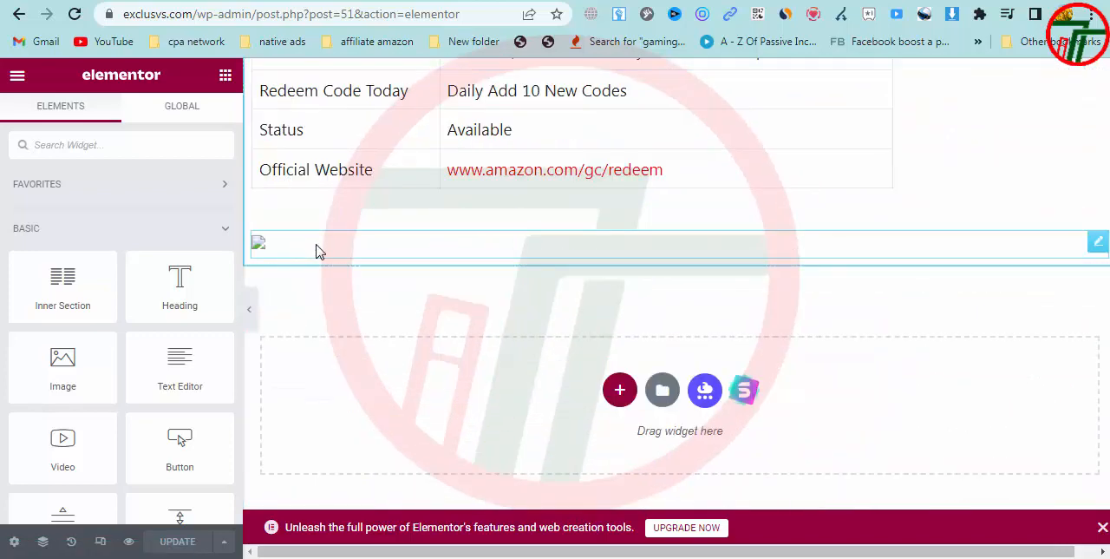
{"action": "left_click", "coordinate": [372, 255]}
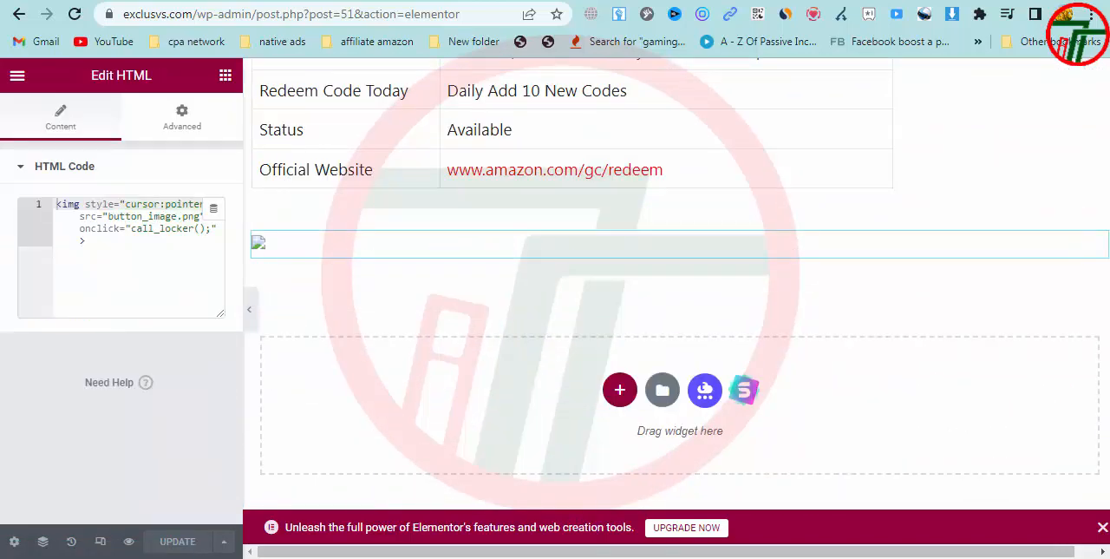
{"action": "left_click_drag", "start_coordinate": [80, 241], "coordinate": [52, 206]}
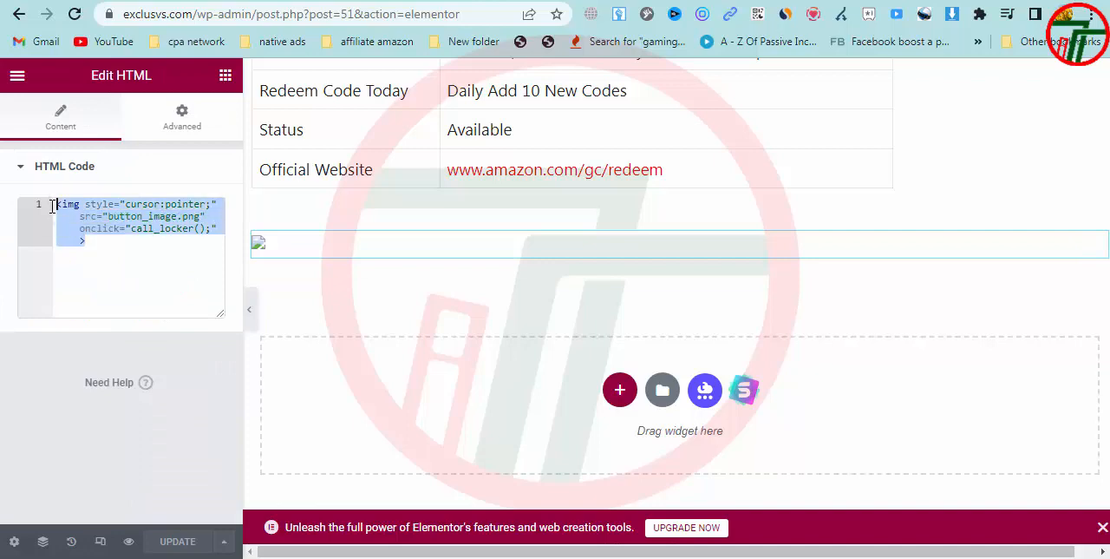
{"action": "type", "text": "<style> .block {   display: block;   width: 100%;   border: none;   background-color: #04AA6D;   color: white;   padding: 14px 28px;   font-size: 50px;   cursor: pointer;   text-align: center; }  .block:hover {   background-color: #ddd;   color: black; } </style> <button class=\"block\" onclick=\"CPABuildLock()\">Generate Cash Money</button>"}
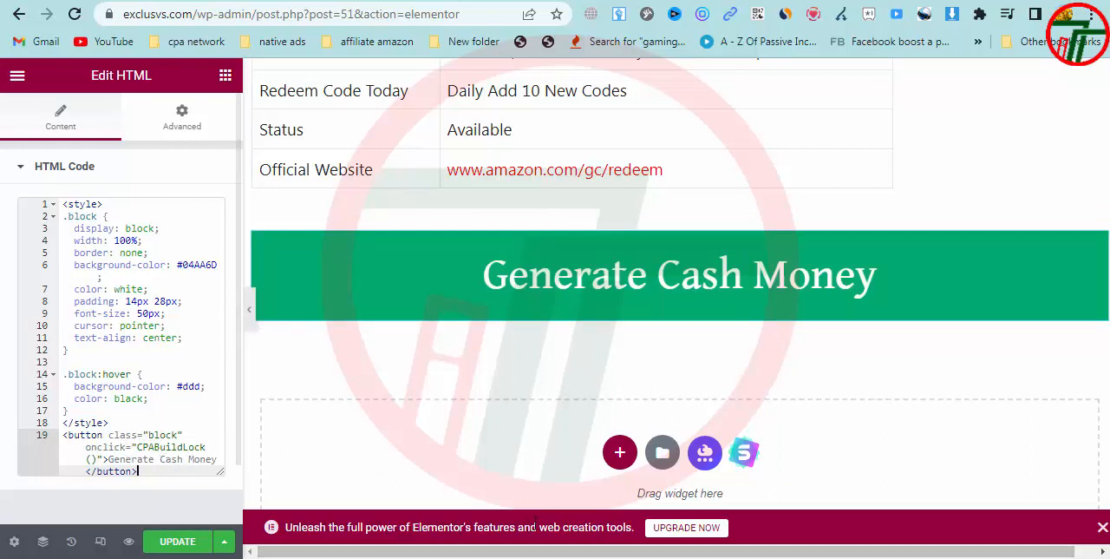
Copy onclick="call_locker();" from CPAGrip's Code Generator, replace the button's onclick="CPABuildLock()" with it in Elementor and update the post
{"action": "key", "text": "alt+Tab"}
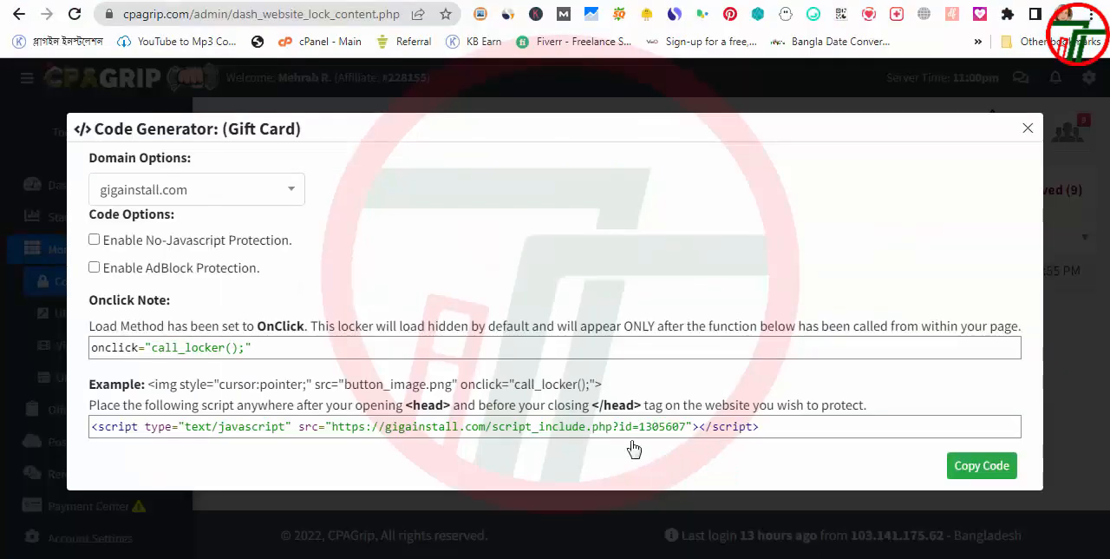
{"action": "left_click_drag", "start_coordinate": [256, 357], "coordinate": [87, 352]}
{"action": "key", "text": "ctrl+c"}
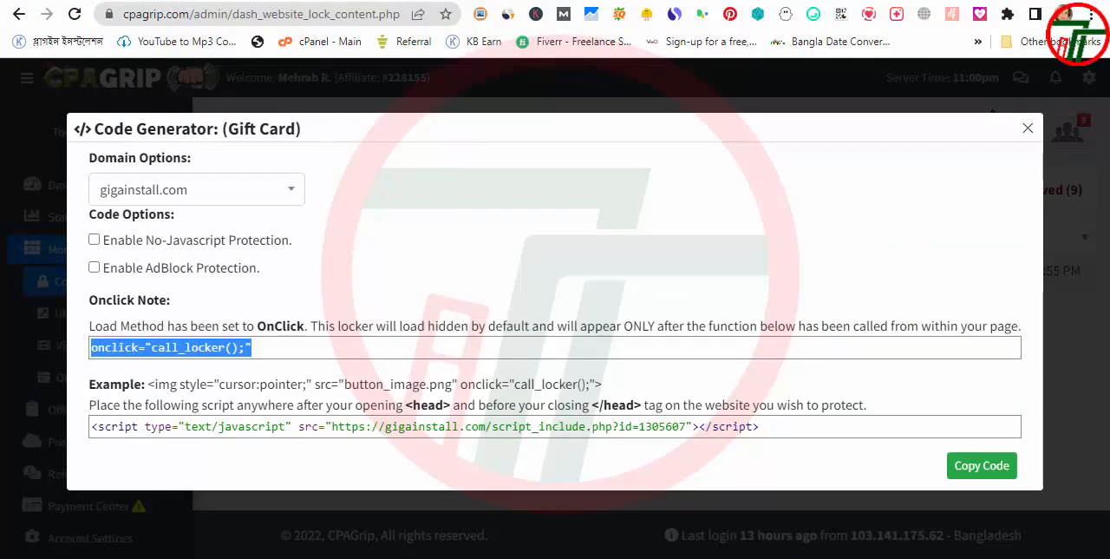
{"action": "key", "text": "alt+Tab"}
{"action": "left_click", "coordinate": [136, 469]}
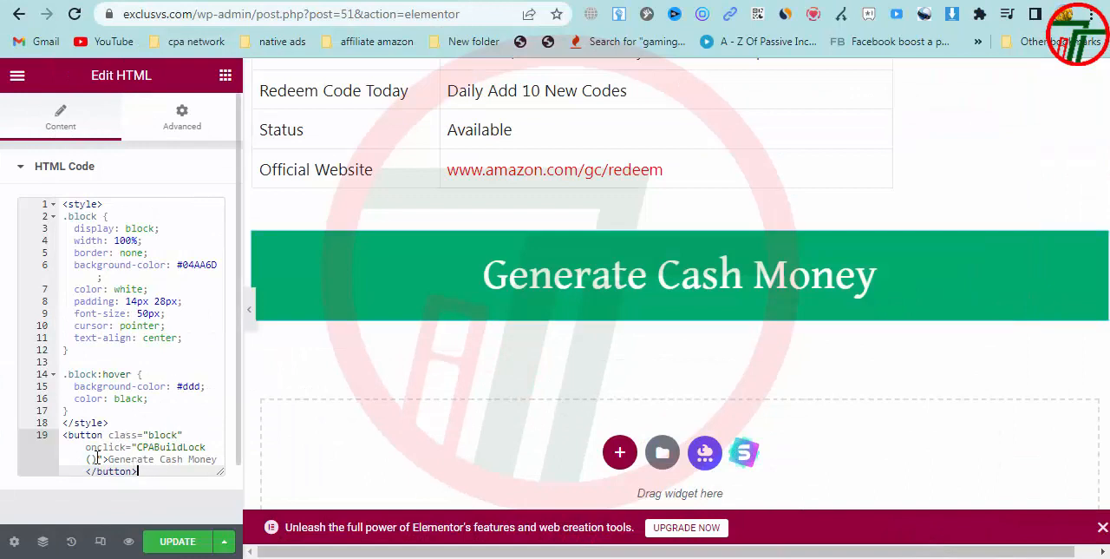
{"action": "left_click_drag", "start_coordinate": [103, 458], "coordinate": [86, 449]}
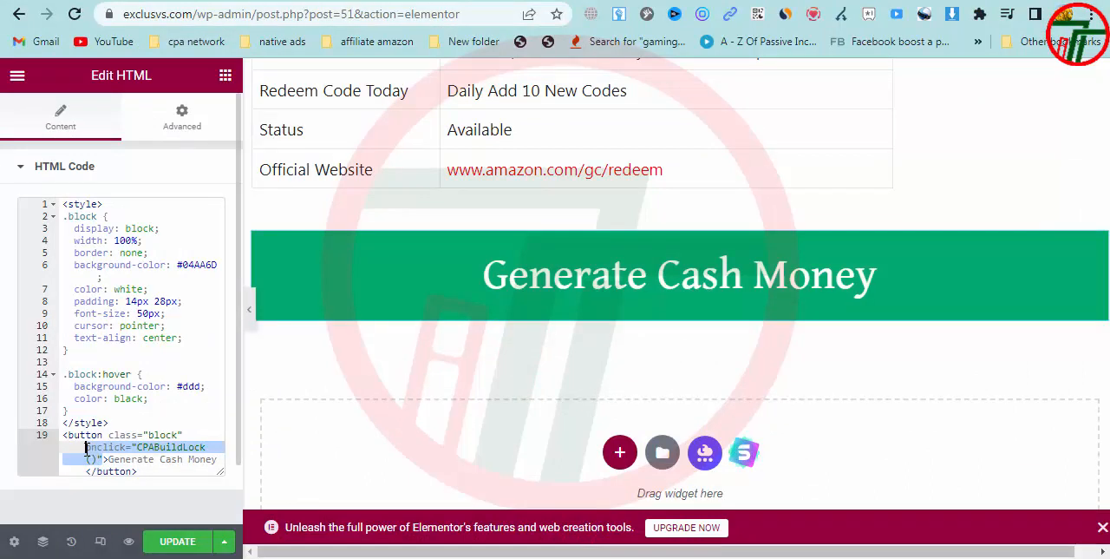
{"action": "key", "text": "ctrl+v"}
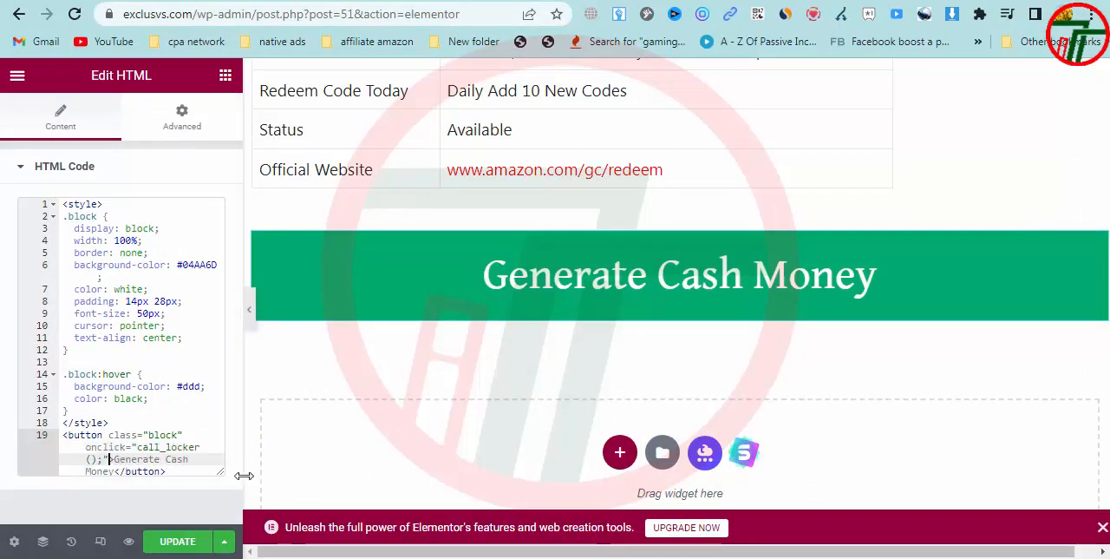
{"action": "left_click", "coordinate": [177, 540]}
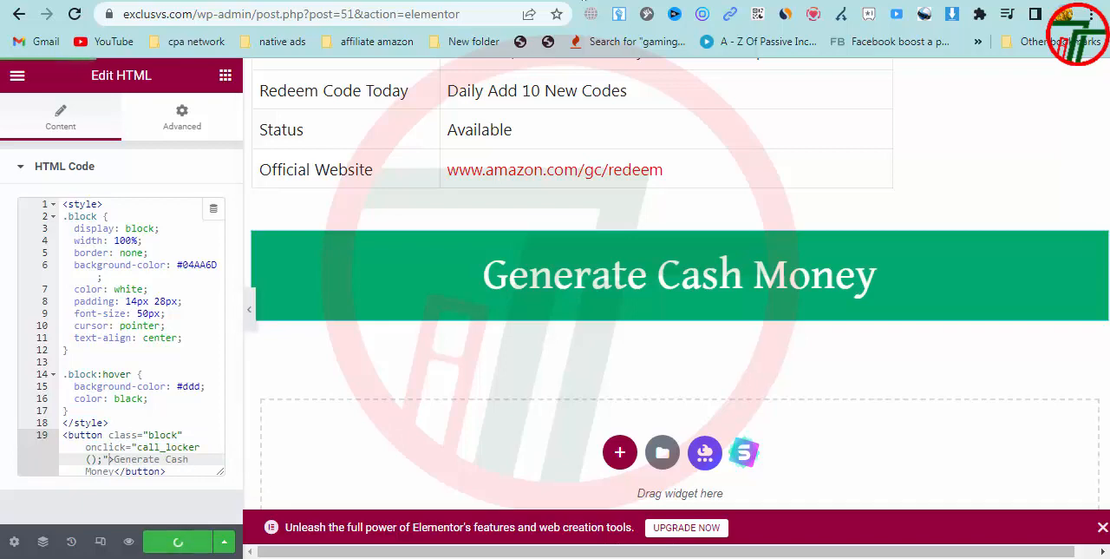
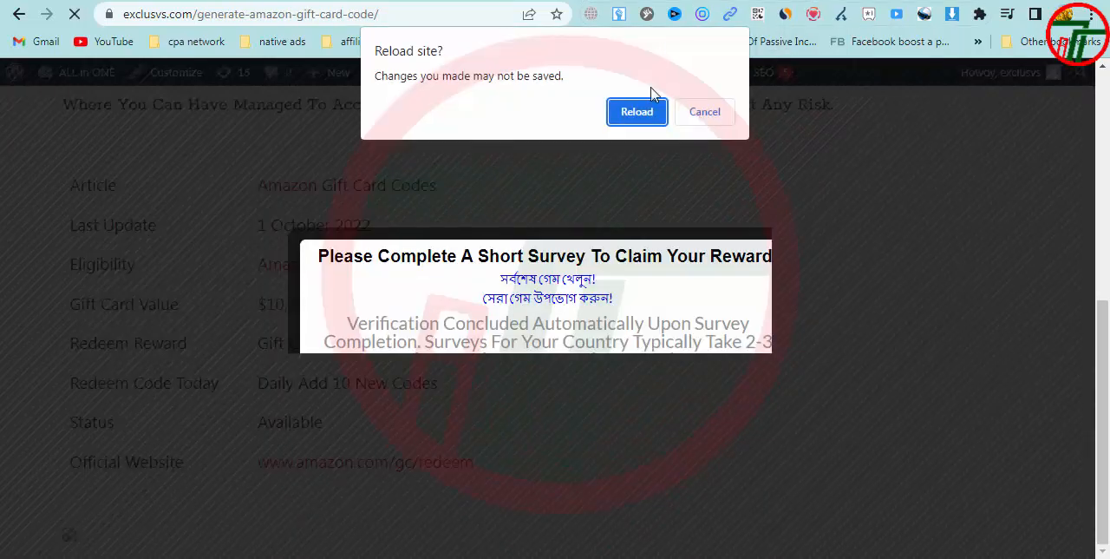
Reload the published Amazon gift card page and view the button below the table
{"action": "left_click", "coordinate": [637, 111]}
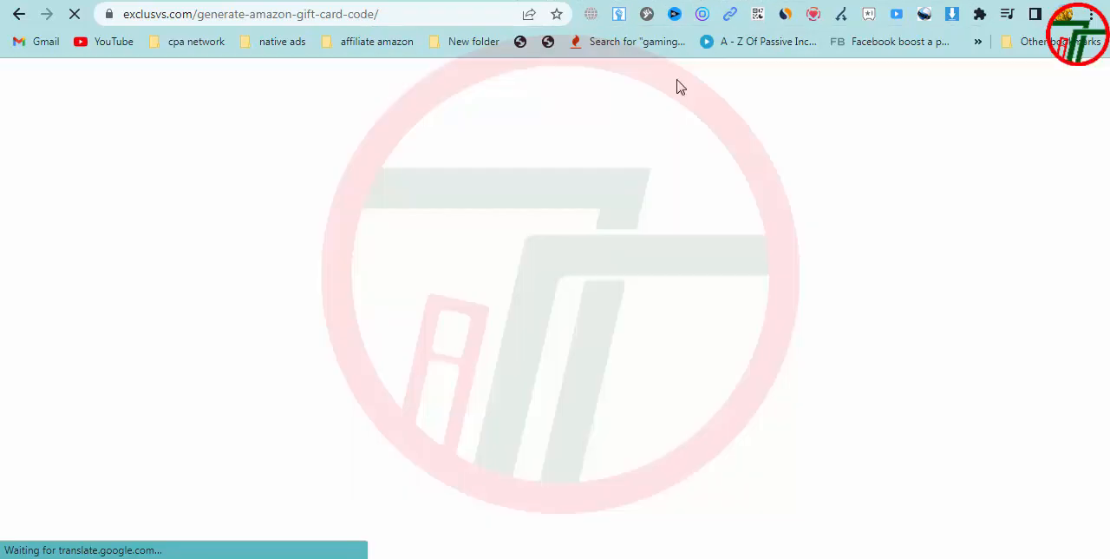
{"action": "scroll", "coordinate": [495, 390], "scroll_direction": "down", "scroll_amount": 8}
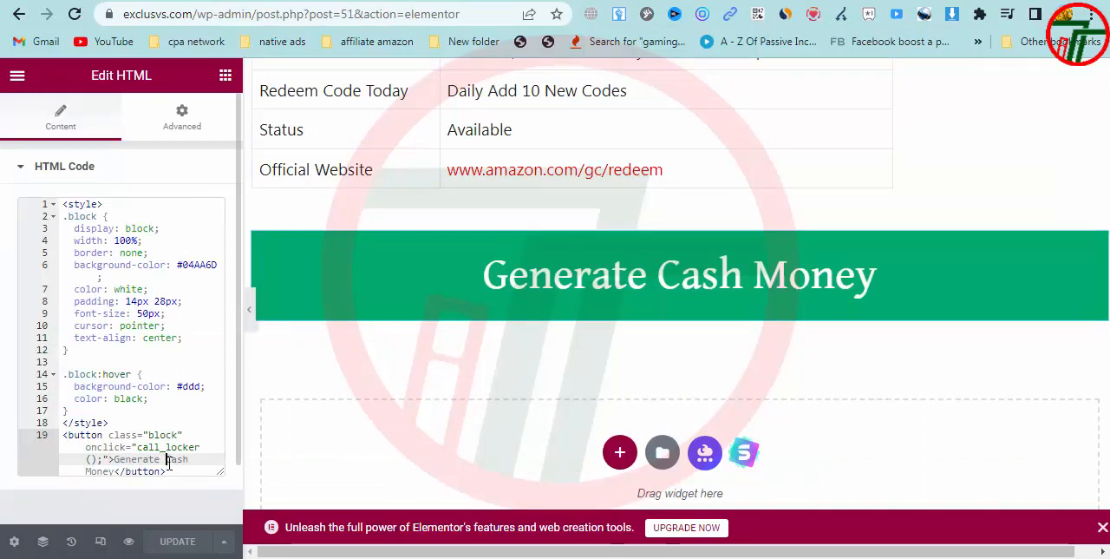
Replace "Cash Money" in the button's HTML code in Elementor so its label reads "Generate Amazon Code", and update the post
{"action": "left_click_drag", "start_coordinate": [164, 461], "coordinate": [109, 471]}
{"action": "type", "text": "Y"}
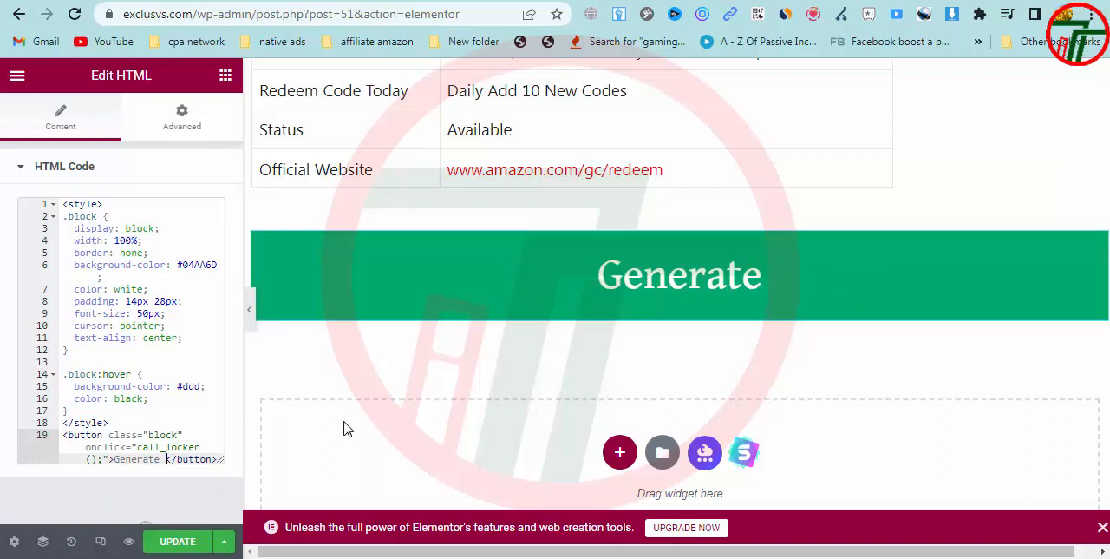
{"action": "type", "text": "Amazon"}
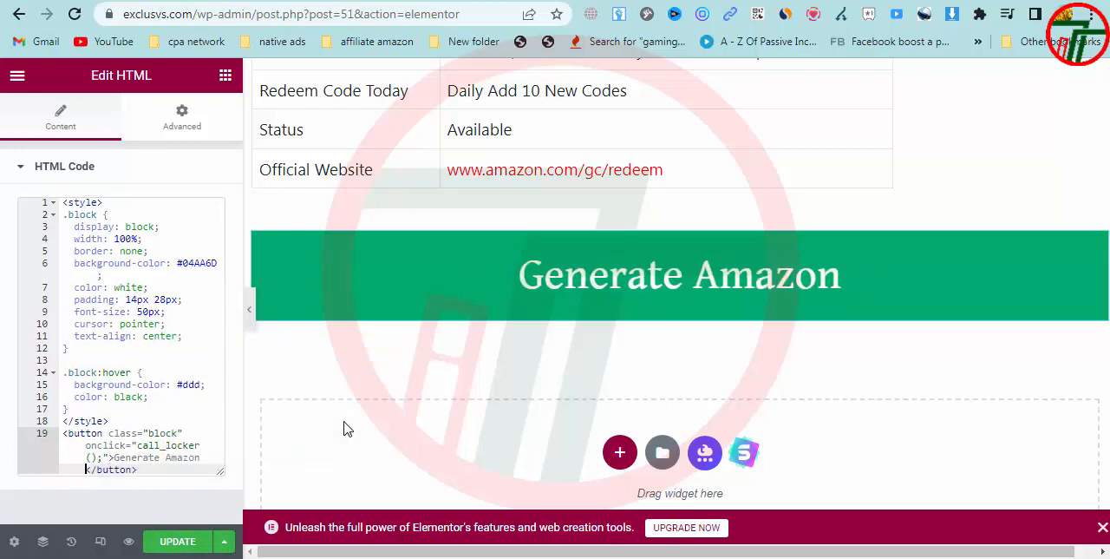
{"action": "type", "text": " Code"}
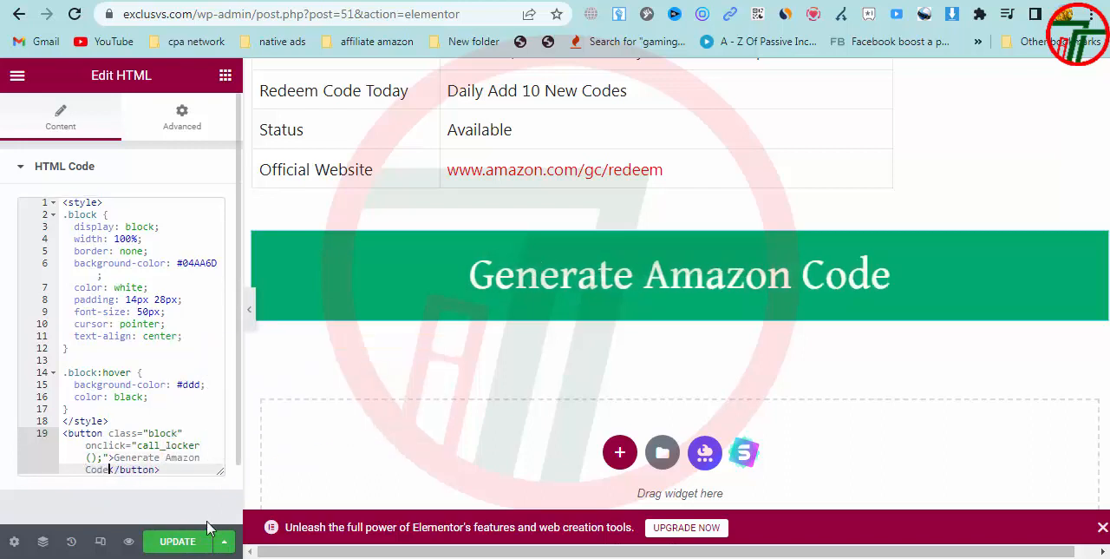
{"action": "left_click", "coordinate": [178, 549]}
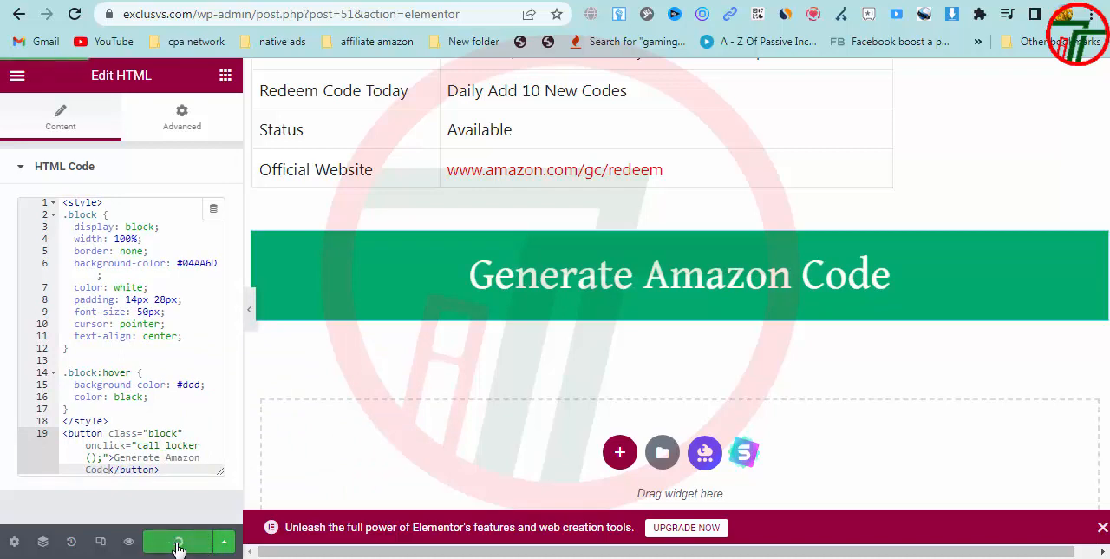
Reload the published gift card page and test the "Generate Amazon Code" button below the table as locker trigger
{"action": "left_click", "coordinate": [746, 0]}
{"action": "key", "text": "F5"}
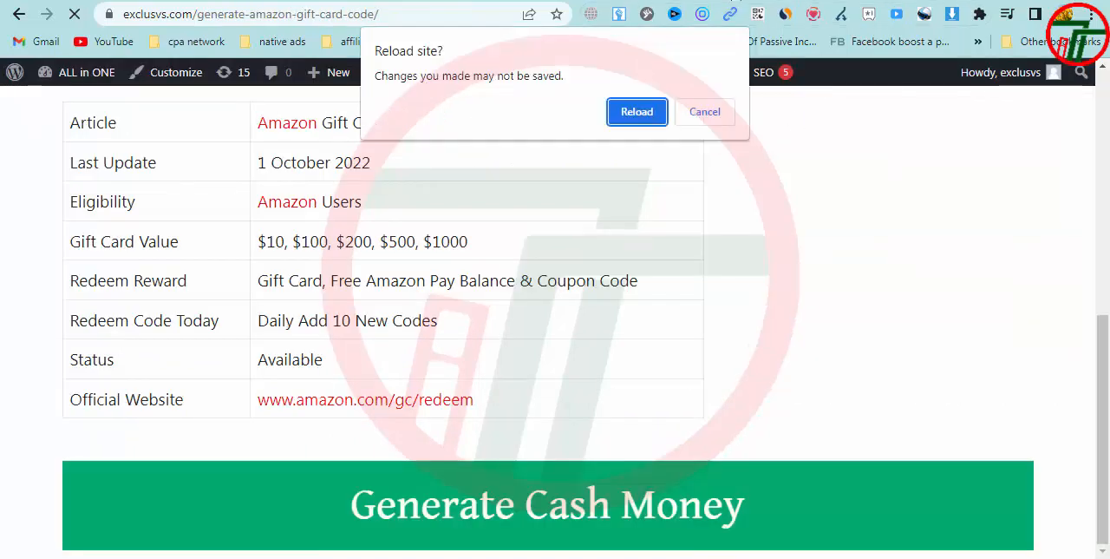
{"action": "left_click", "coordinate": [640, 112]}
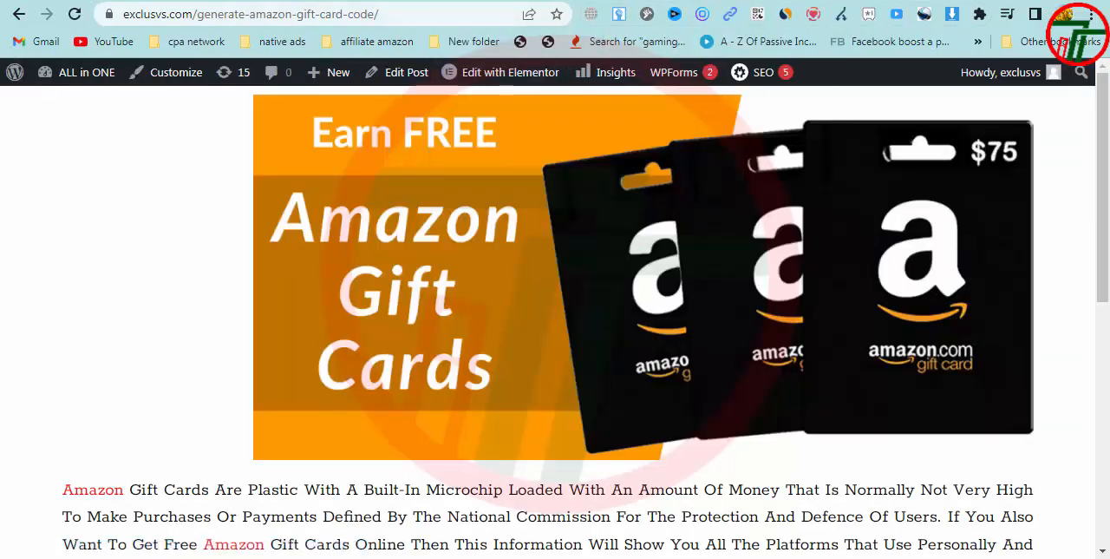
{"action": "scroll", "coordinate": [539, 292], "scroll_direction": "down", "scroll_amount": 6}
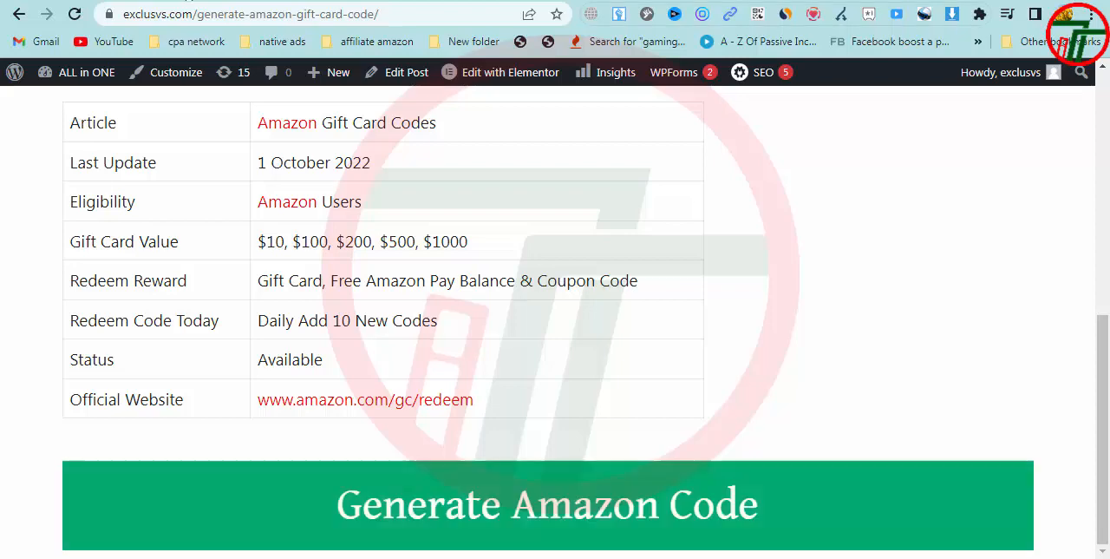
{"action": "left_click", "coordinate": [568, 512]}
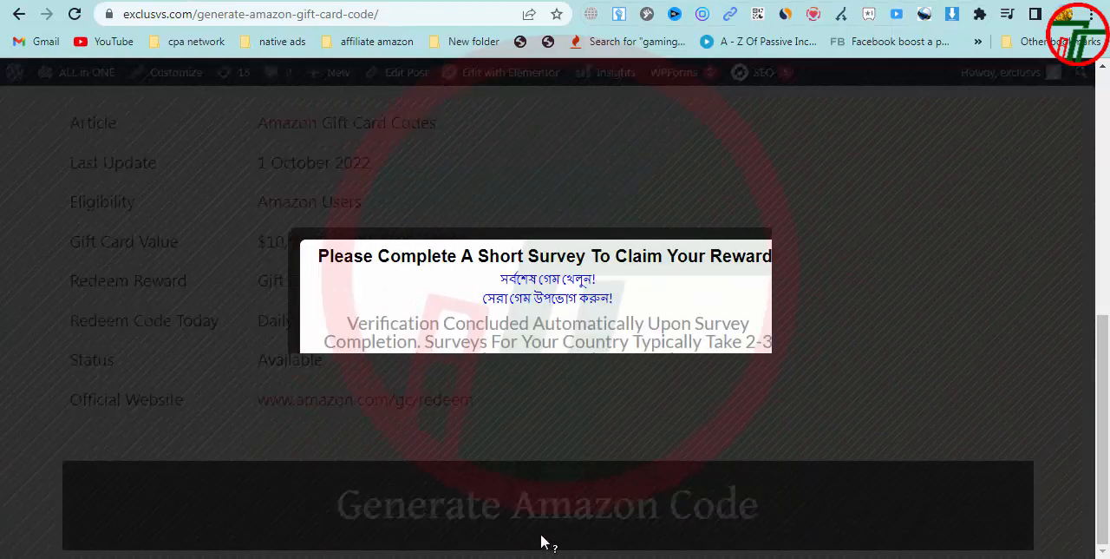